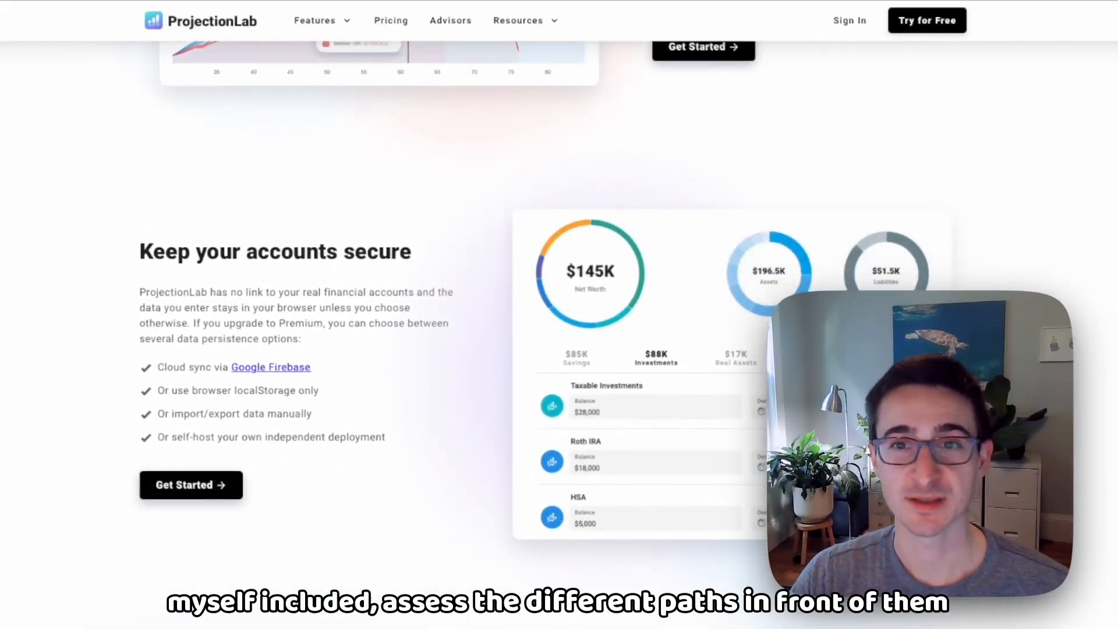
scroll(442, 314, down, 10)
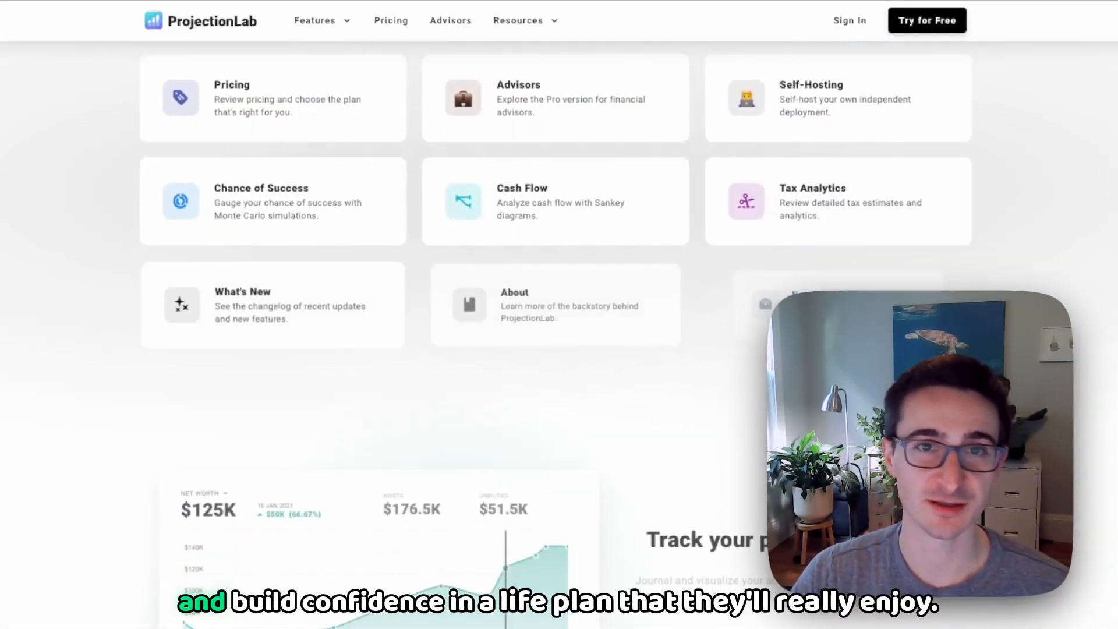
scroll(443, 315, down, 10)
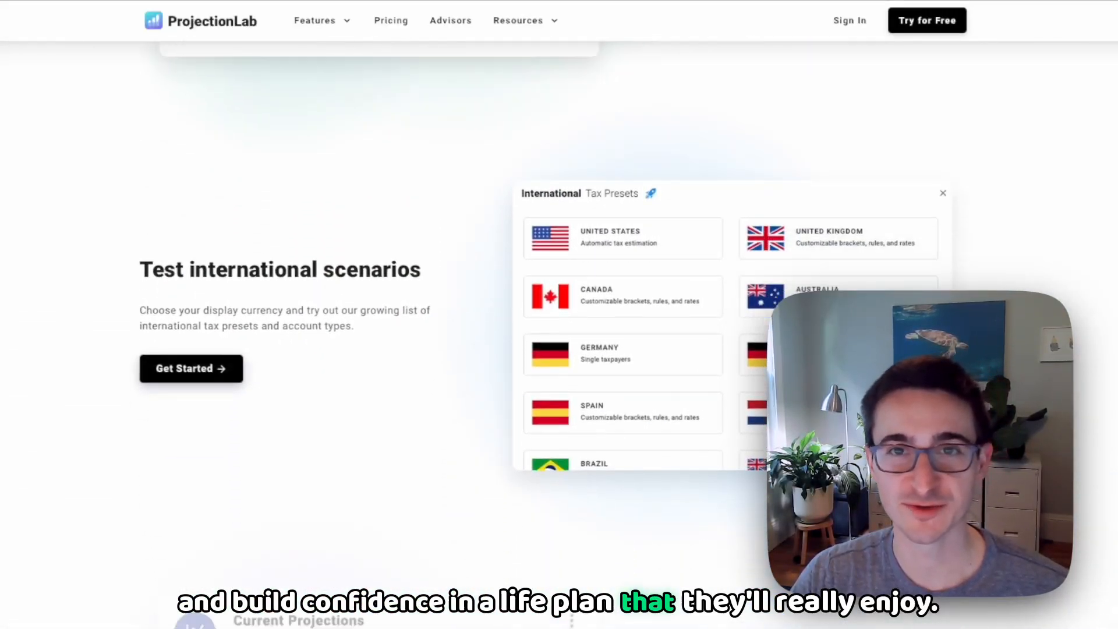
scroll(442, 315, down, 10)
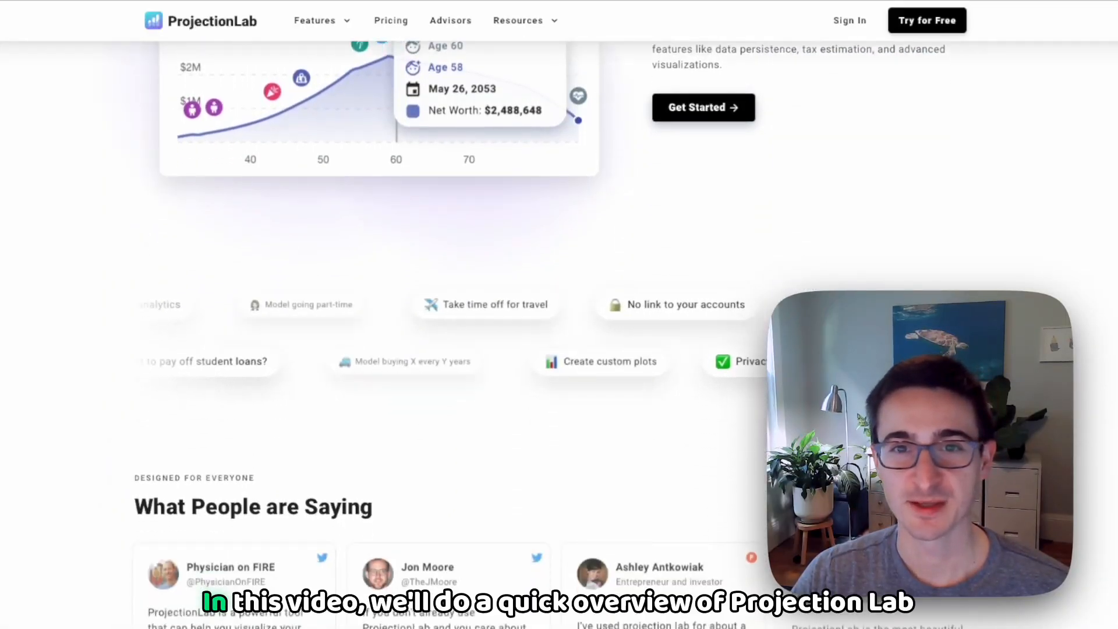
scroll(442, 314, down, 10)
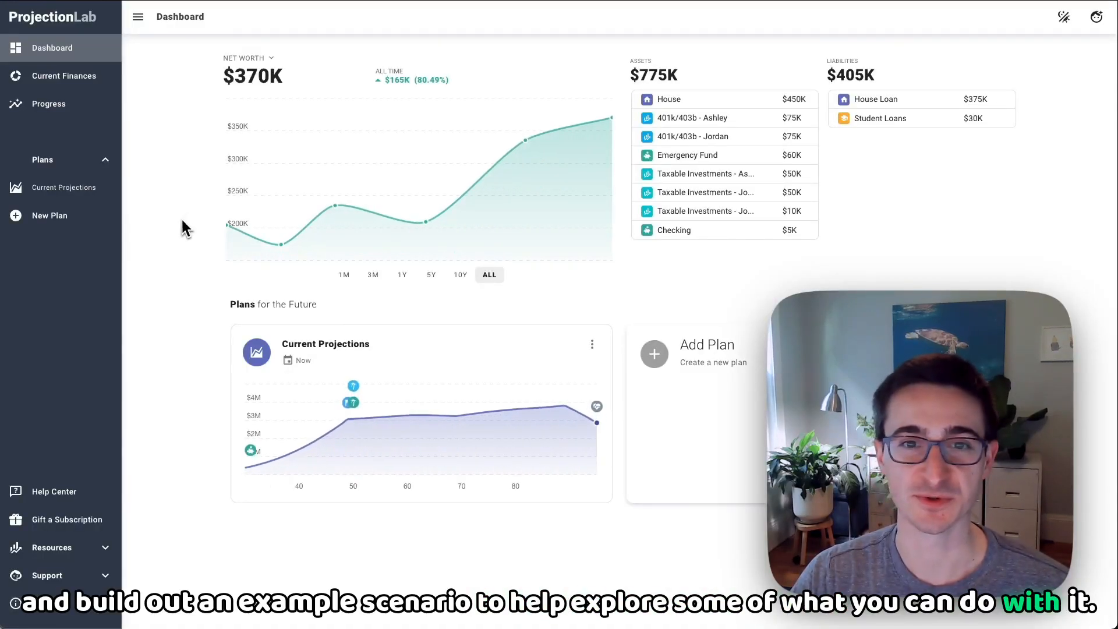
Step: Switch the dashboard's colour theme to Dark
click(1064, 17)
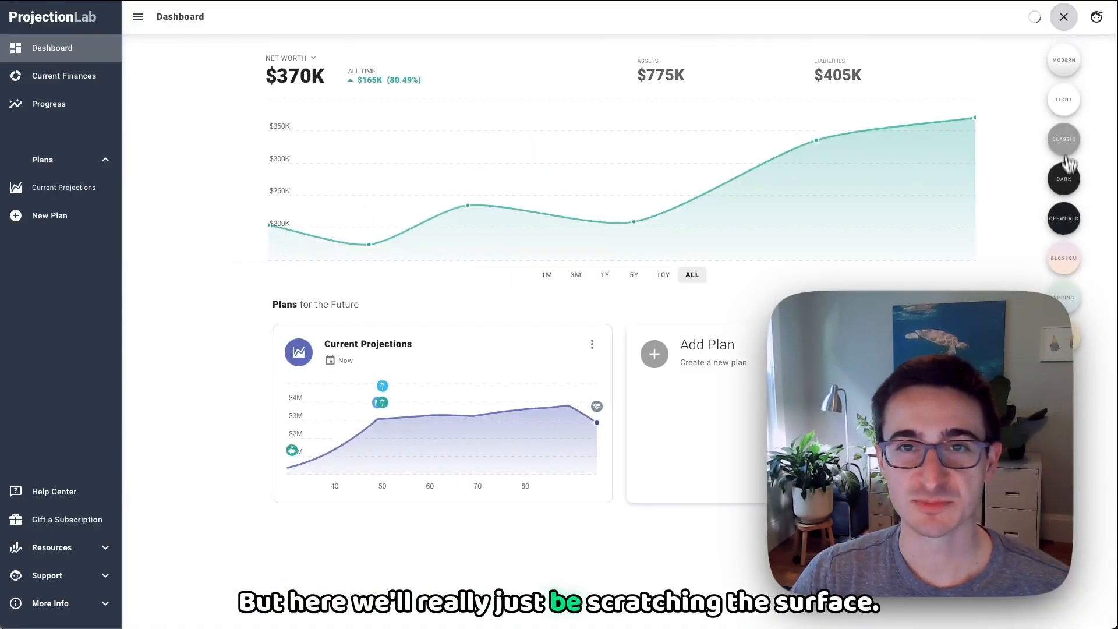
click(1065, 176)
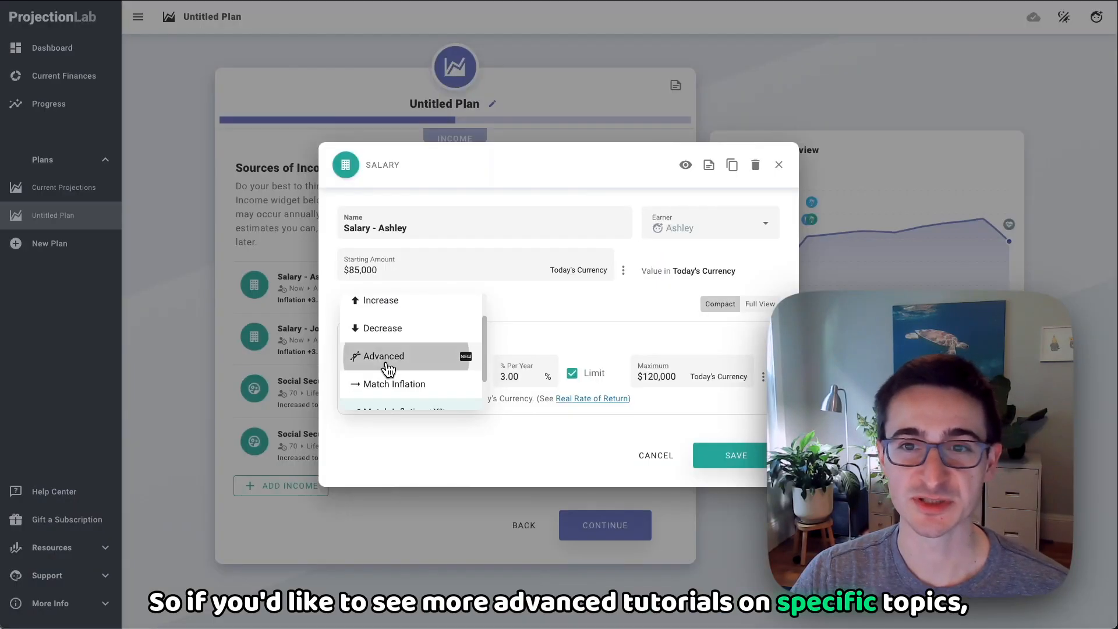
Step: Choose the Advanced option for how the $85,000 salary changes over time
click(388, 368)
click(528, 321)
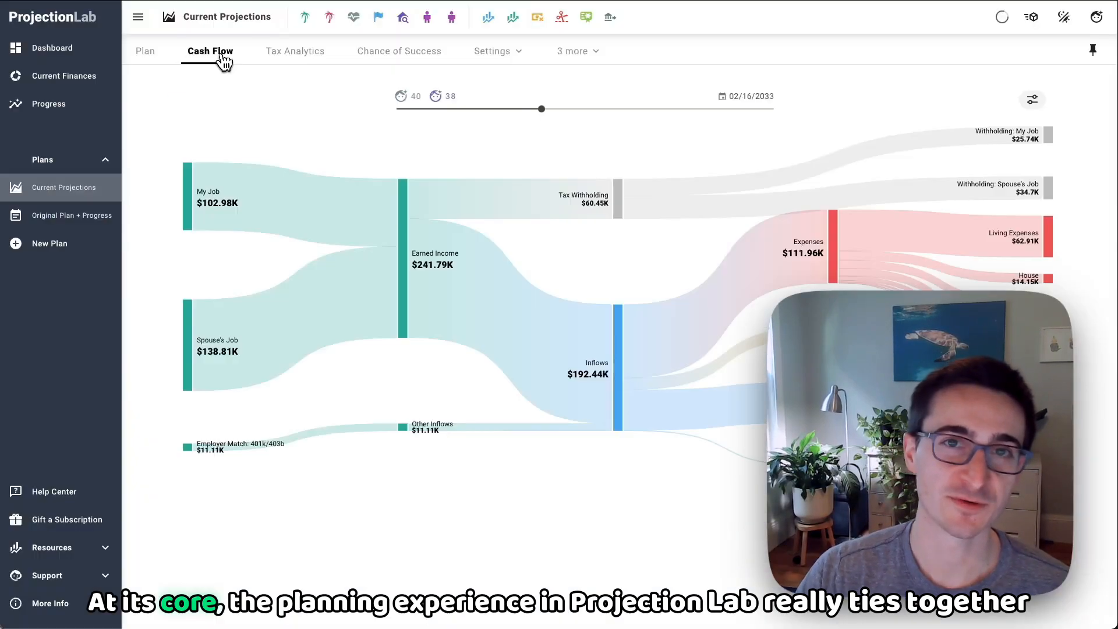
Step: Examine the cash flow diagram over time, the net worth chart's milestones and the Chance of Success simulation results
drag(457, 115, 479, 110)
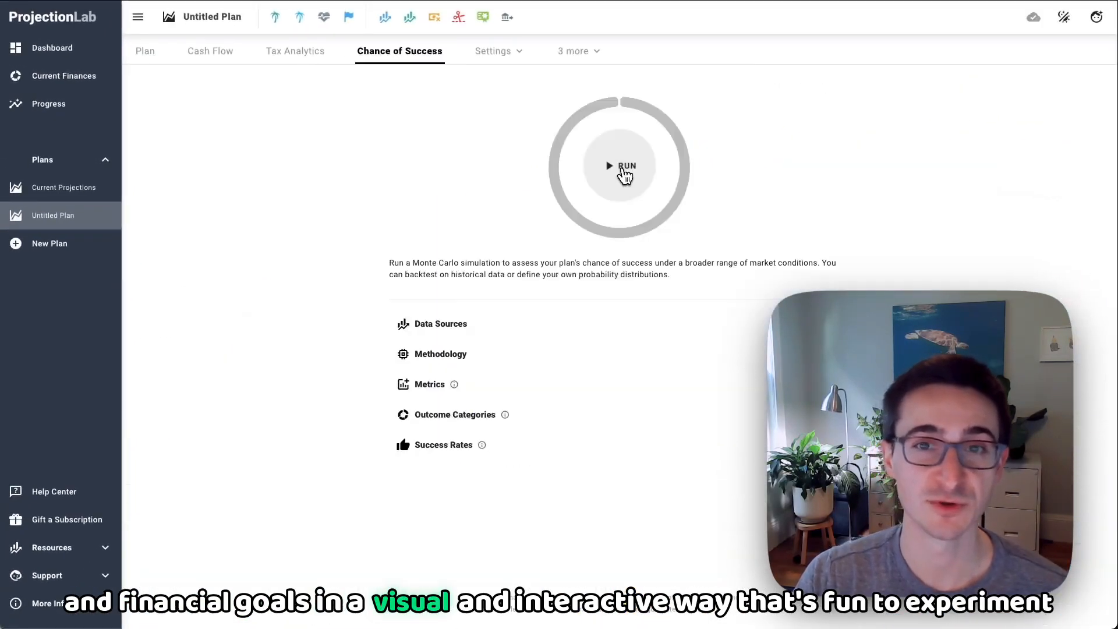
click(619, 170)
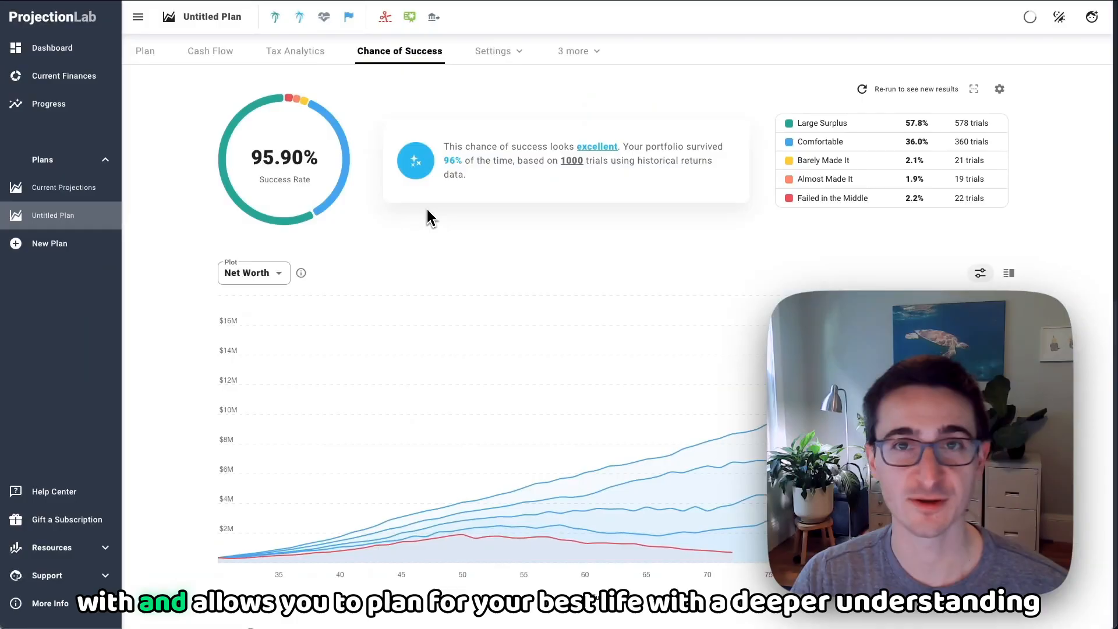
scroll(428, 222, down, 1)
mouse_move(349, 438)
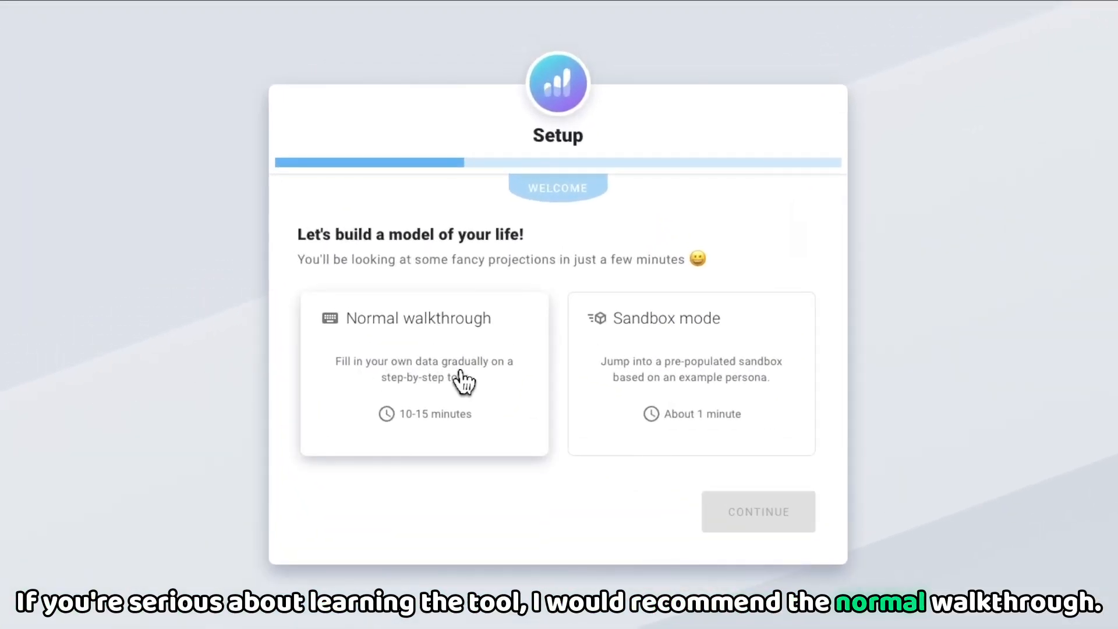
Step: Start the account setup in Sandbox mode
click(464, 381)
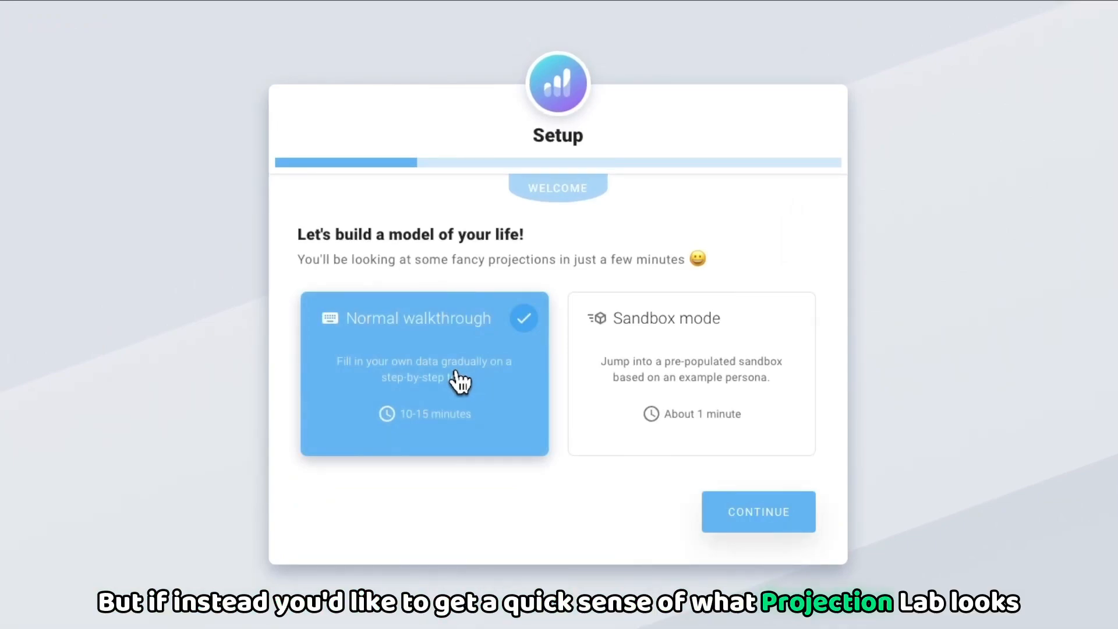
click(663, 364)
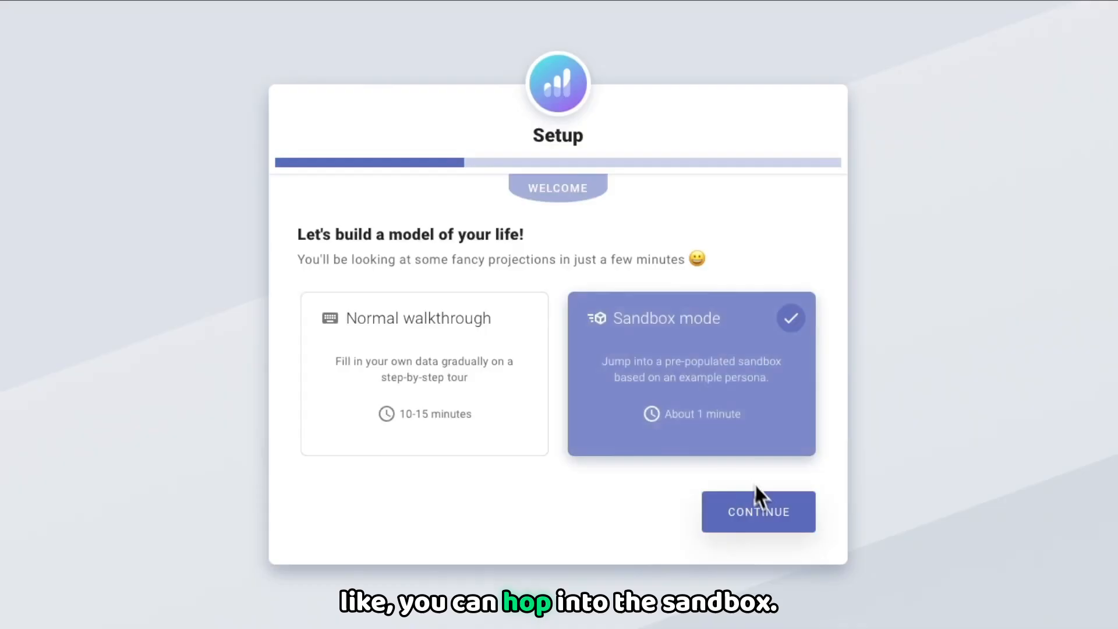
click(761, 520)
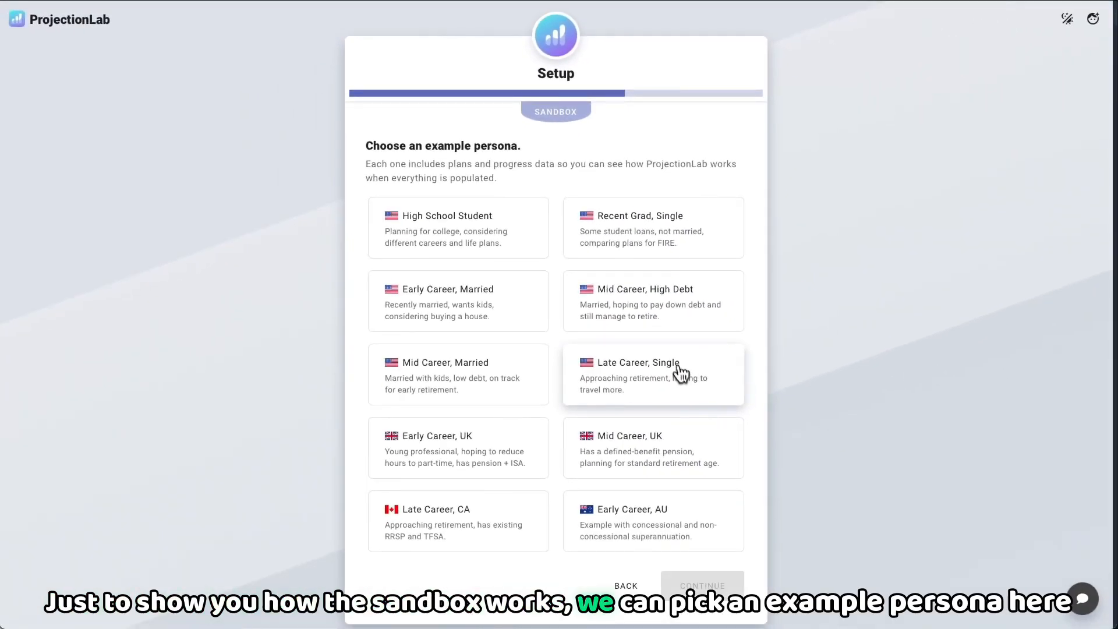
Step: Pick the Early Career, Married example persona, accept the Terms of Service and Privacy Policy, and launch the sandbox
click(446, 291)
click(687, 583)
click(466, 249)
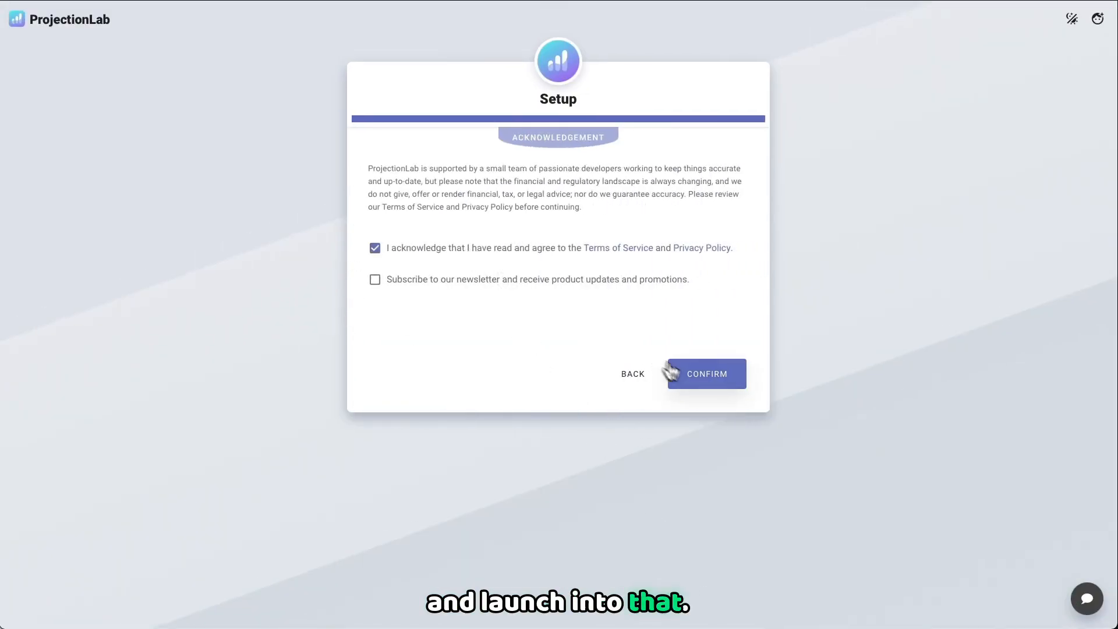
click(698, 382)
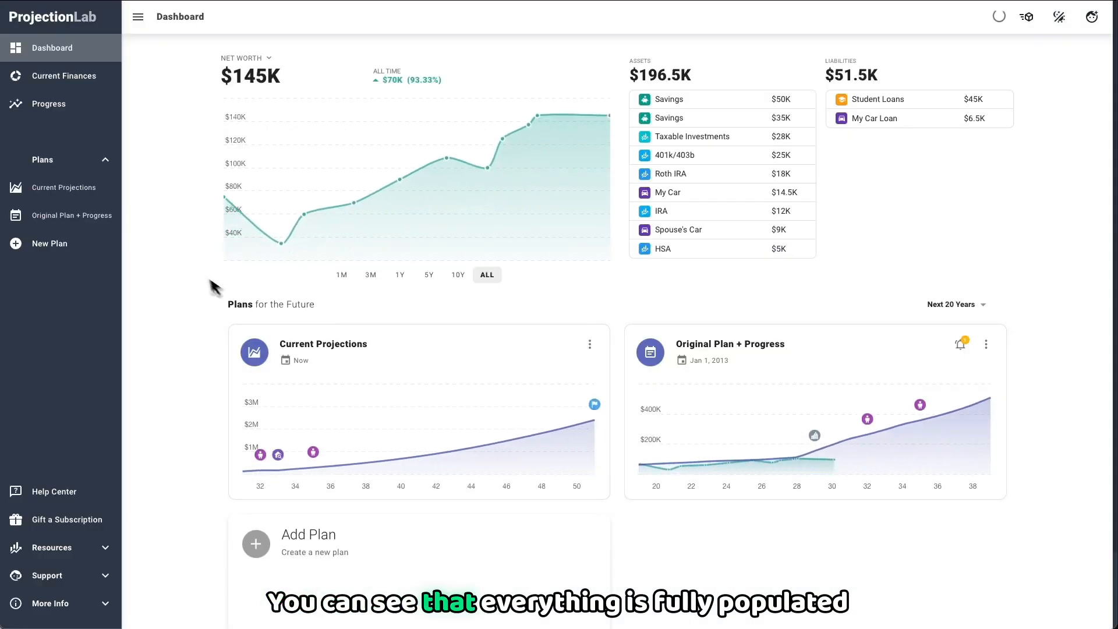
Step: Examine the Current Projections plan's cash flow over time up to 02/16/2038 and return to its net worth chart
click(379, 353)
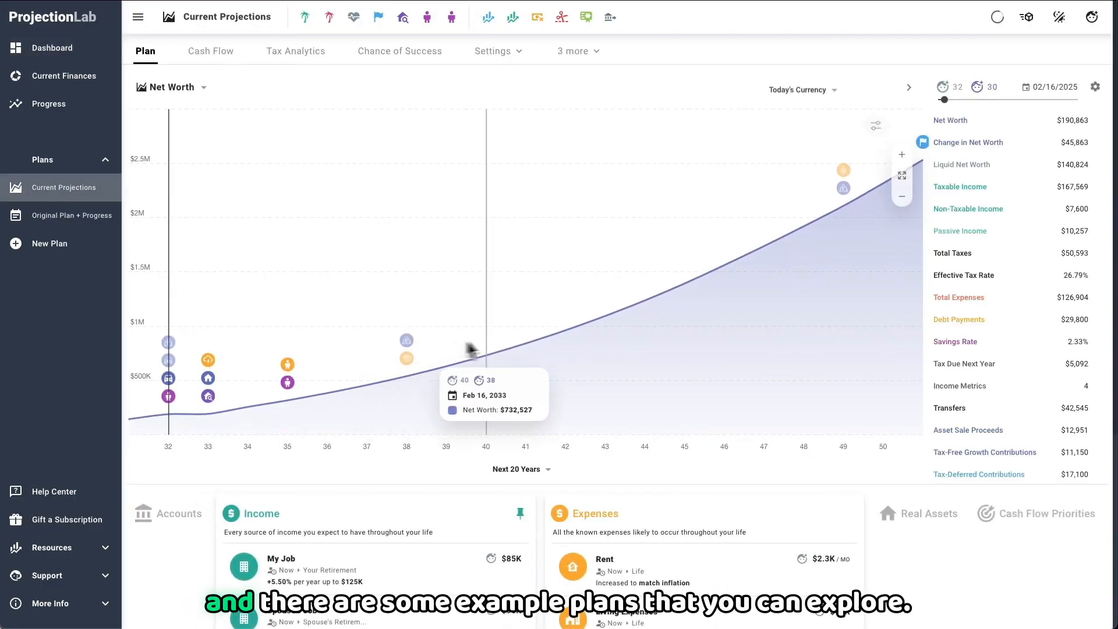
click(223, 56)
drag(451, 110, 614, 108)
click(146, 53)
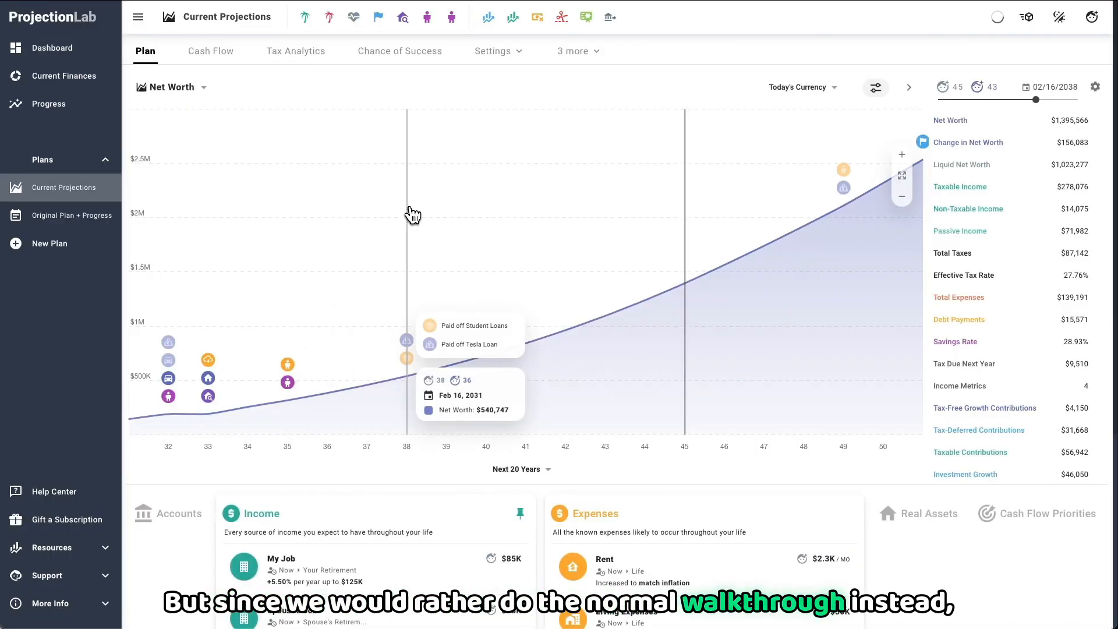
Step: Delete all data associated with the account in the Danger Zone settings to start over from scratch
click(1092, 18)
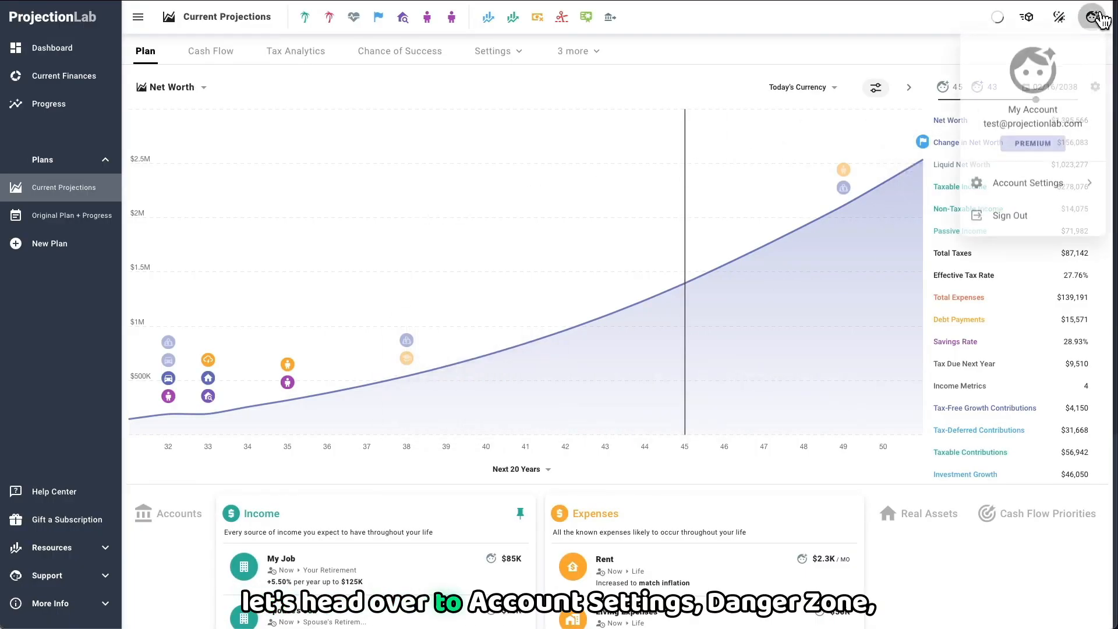
click(1036, 183)
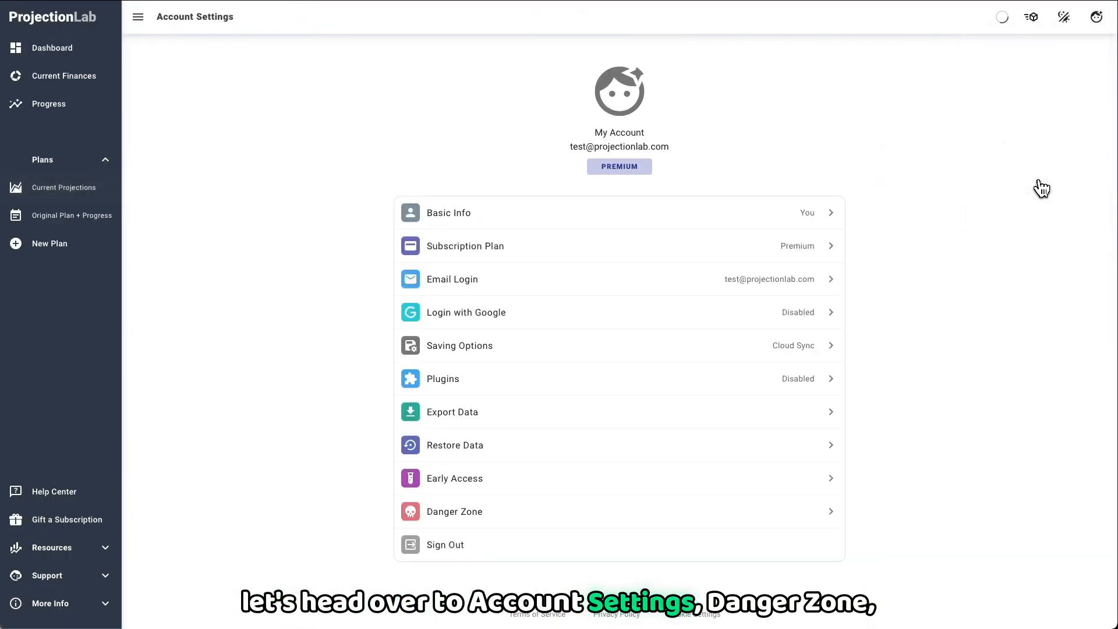
click(492, 515)
click(531, 311)
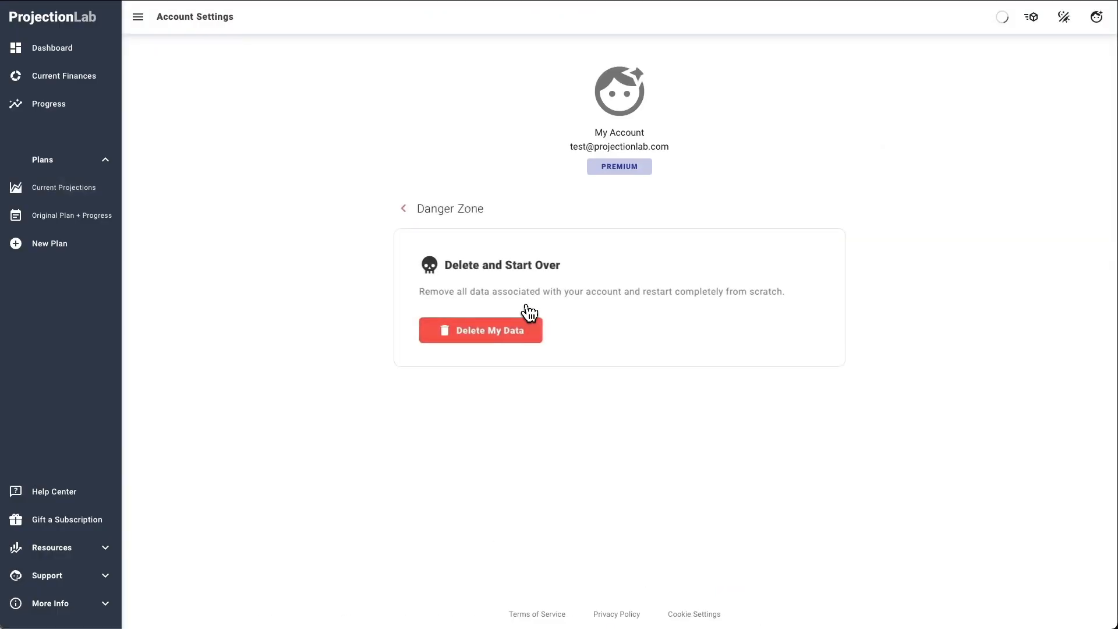
click(502, 327)
click(649, 381)
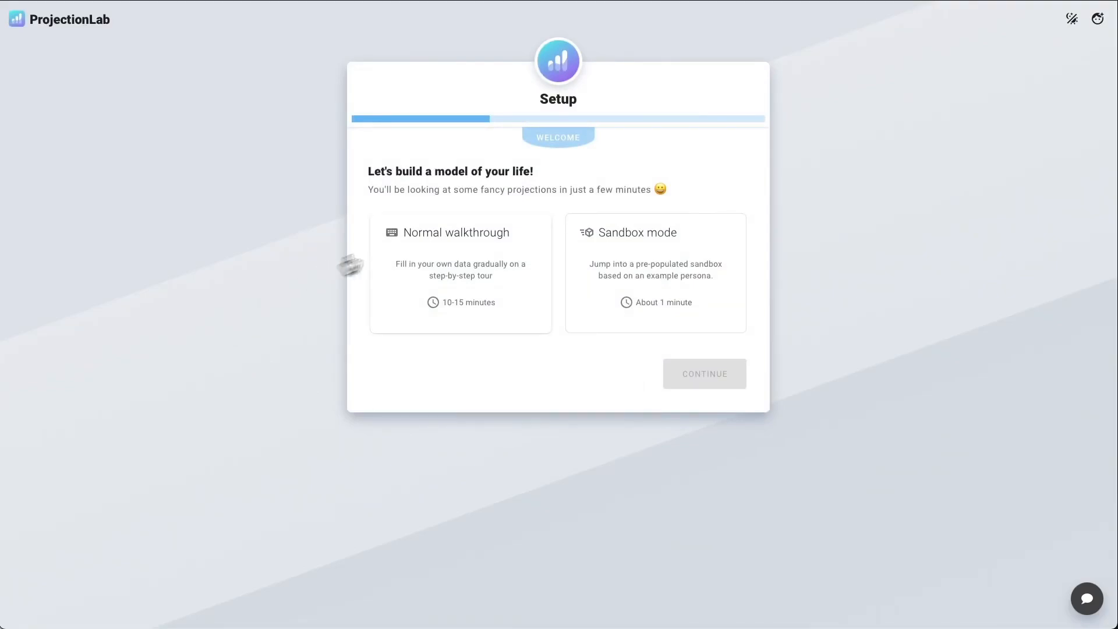
Step: Start the Normal walkthrough setup and choose to plan as a couple
click(513, 274)
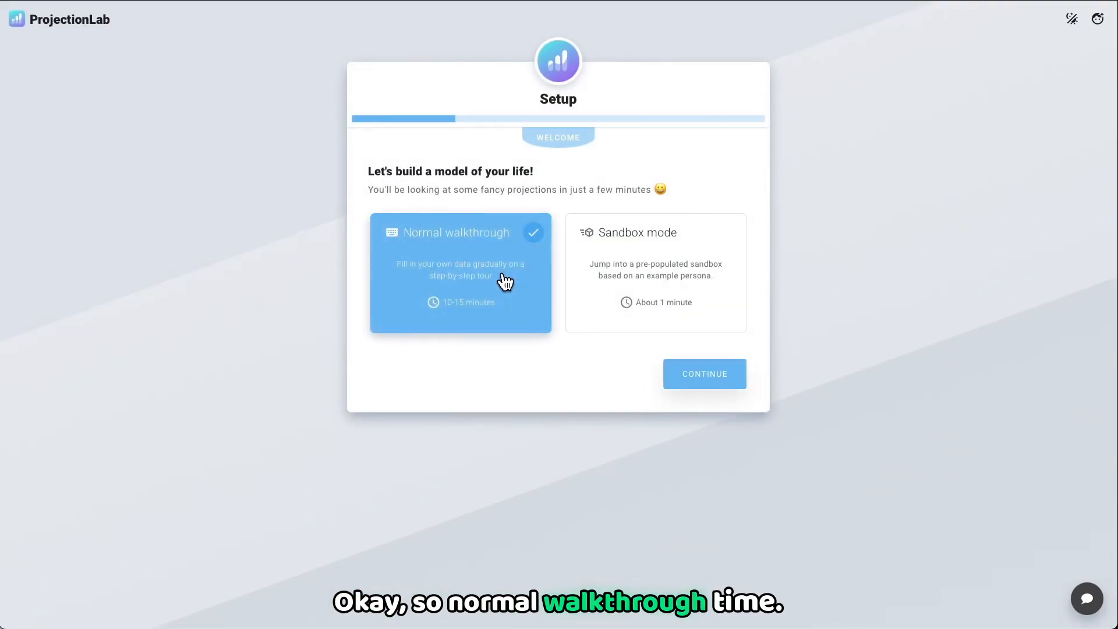
click(697, 382)
click(466, 269)
click(423, 288)
Step: Enter the first names of both partners and continue to the initial conditions
click(416, 347)
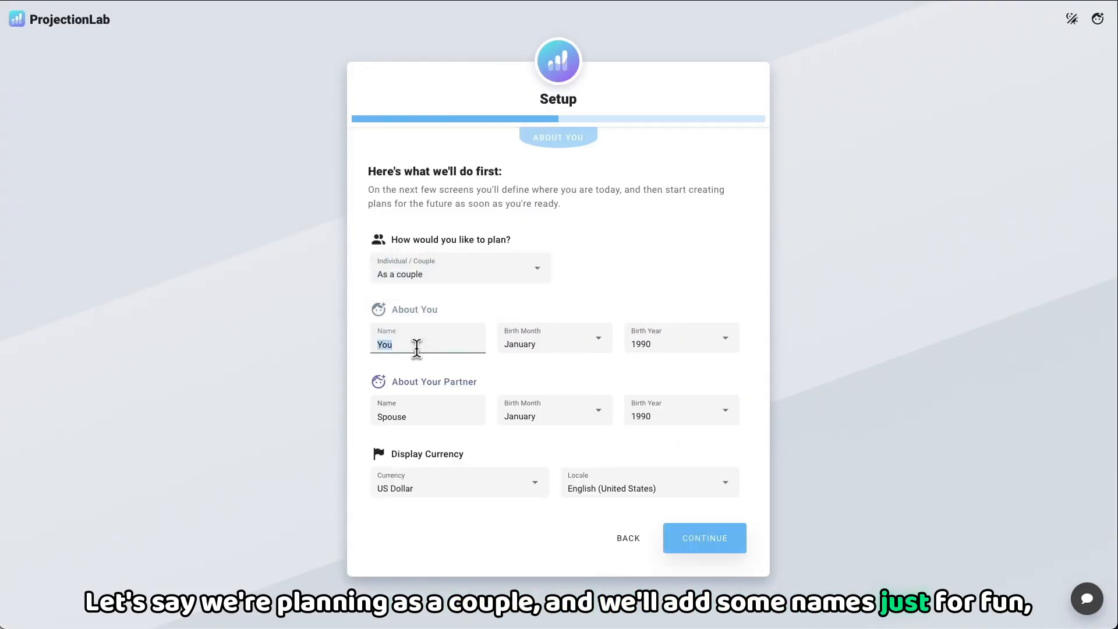
text(Ashley)
click(426, 409)
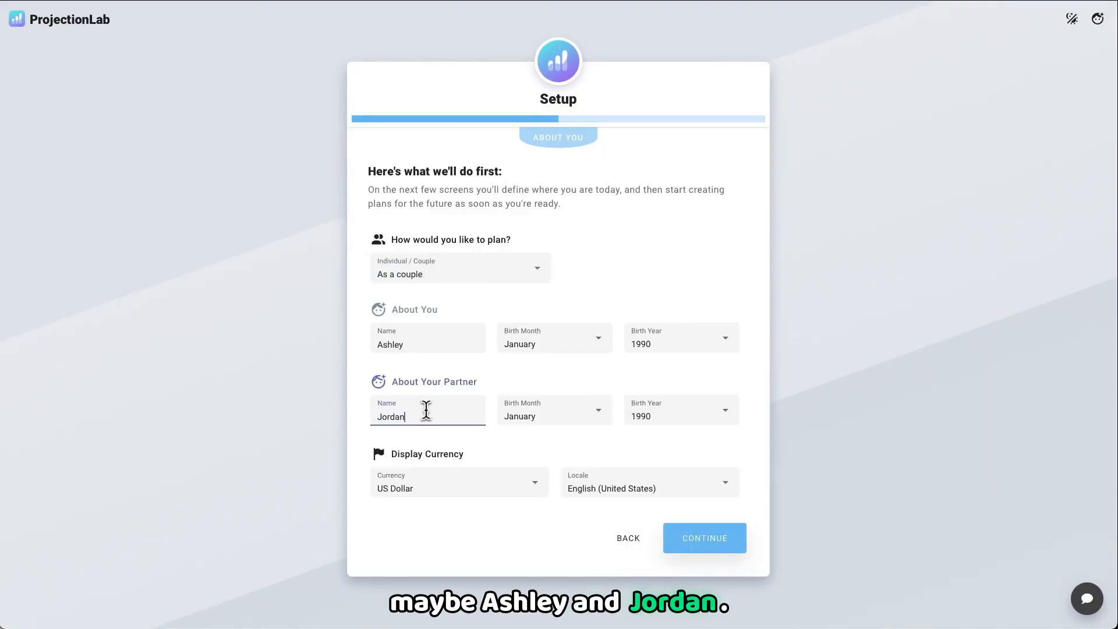
click(301, 418)
click(697, 546)
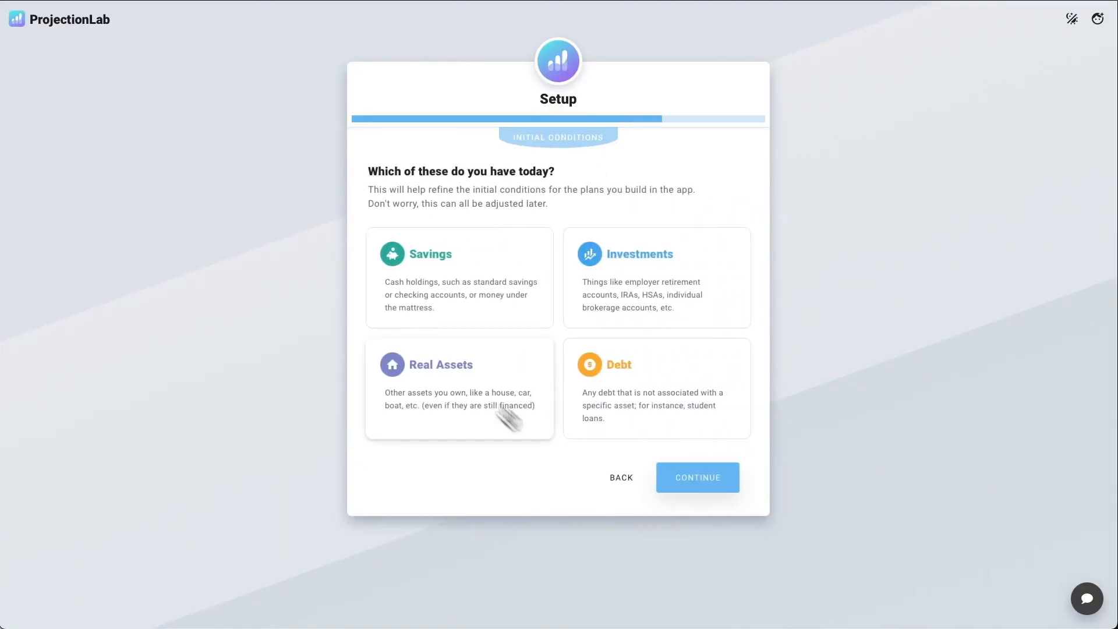
Step: Select Savings, Investments, Real Assets and Debt as what the couple has today, and continue to the savings details
click(472, 285)
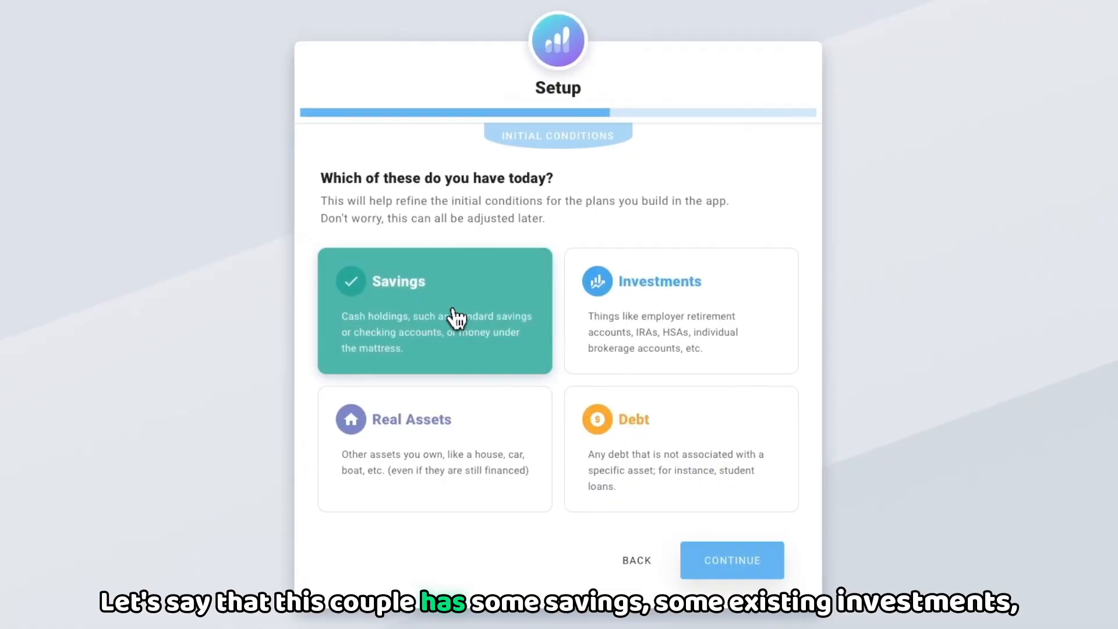
click(617, 318)
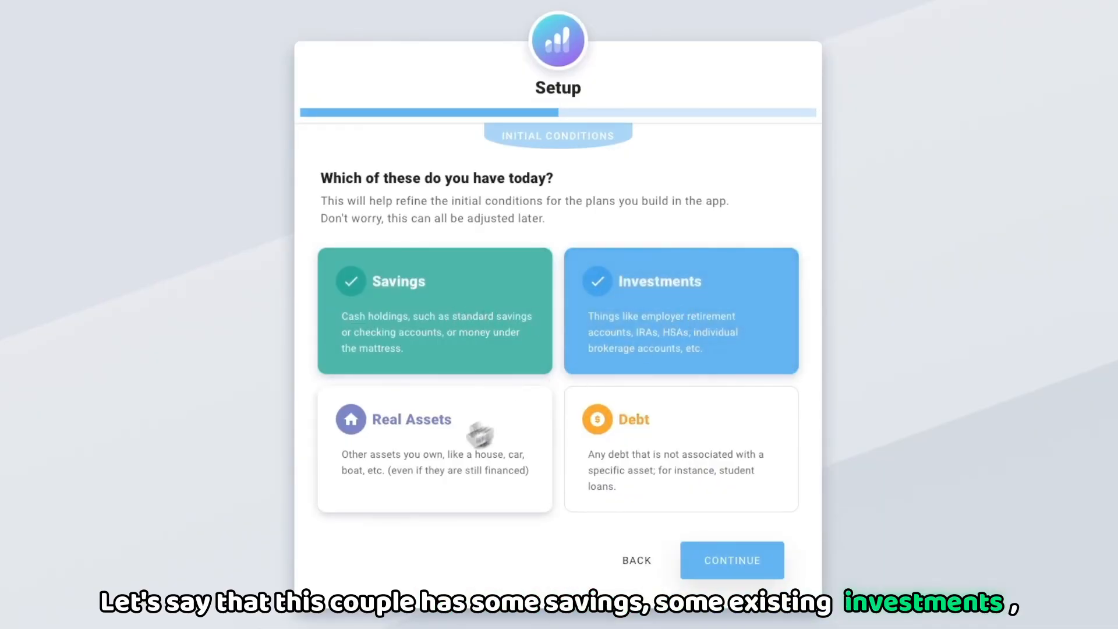
click(457, 447)
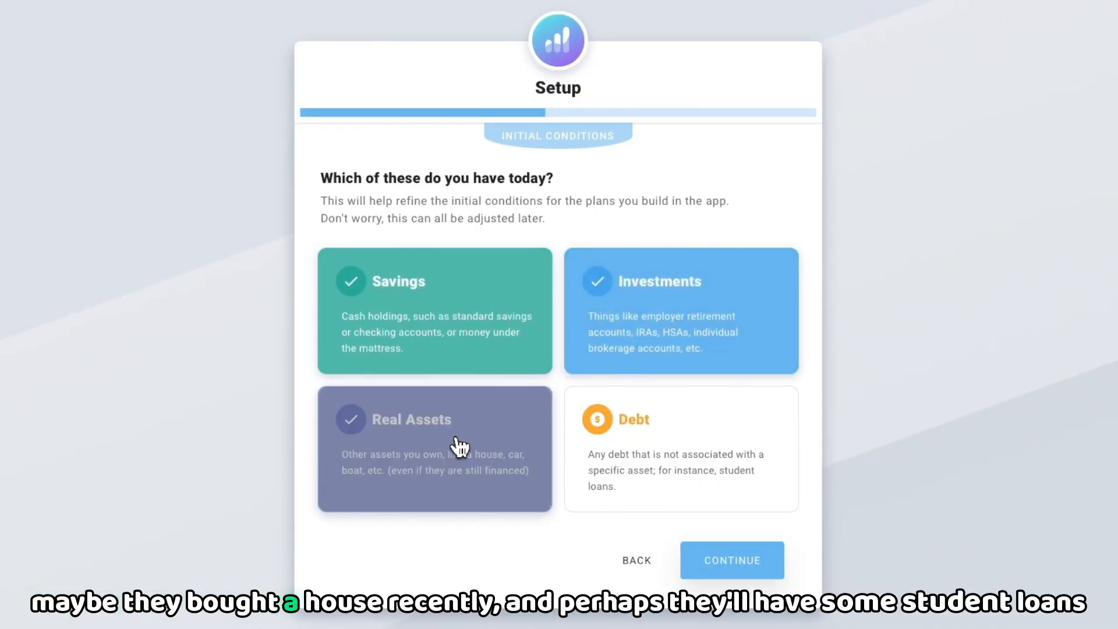
click(639, 456)
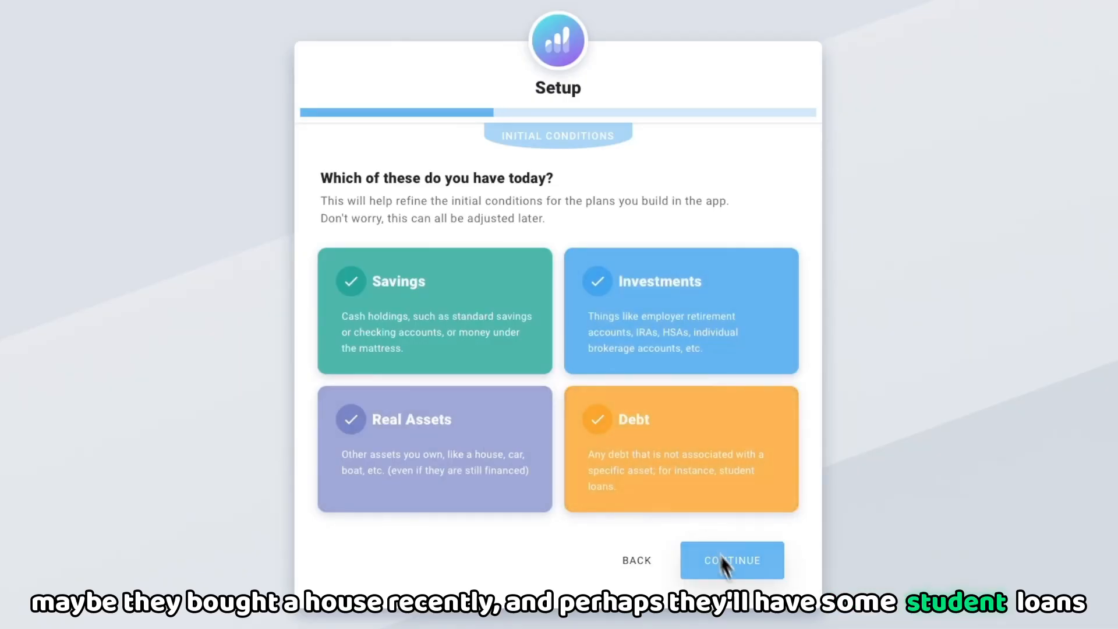
click(732, 560)
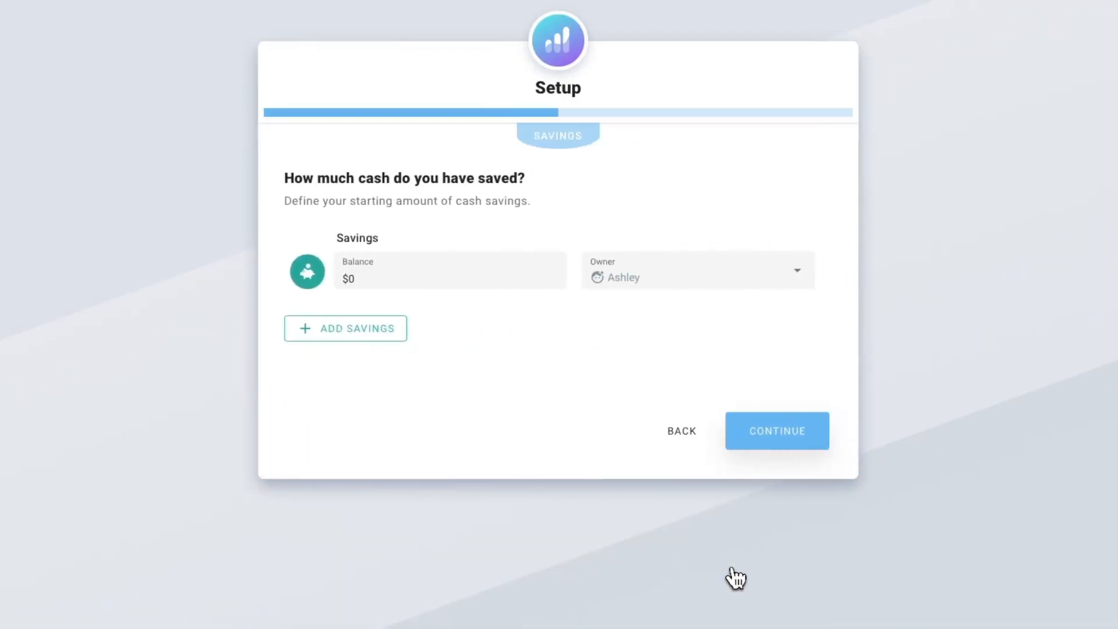
Step: Rename the savings account as Emergency Fund and set its balance to $60,000
click(390, 241)
click(416, 244)
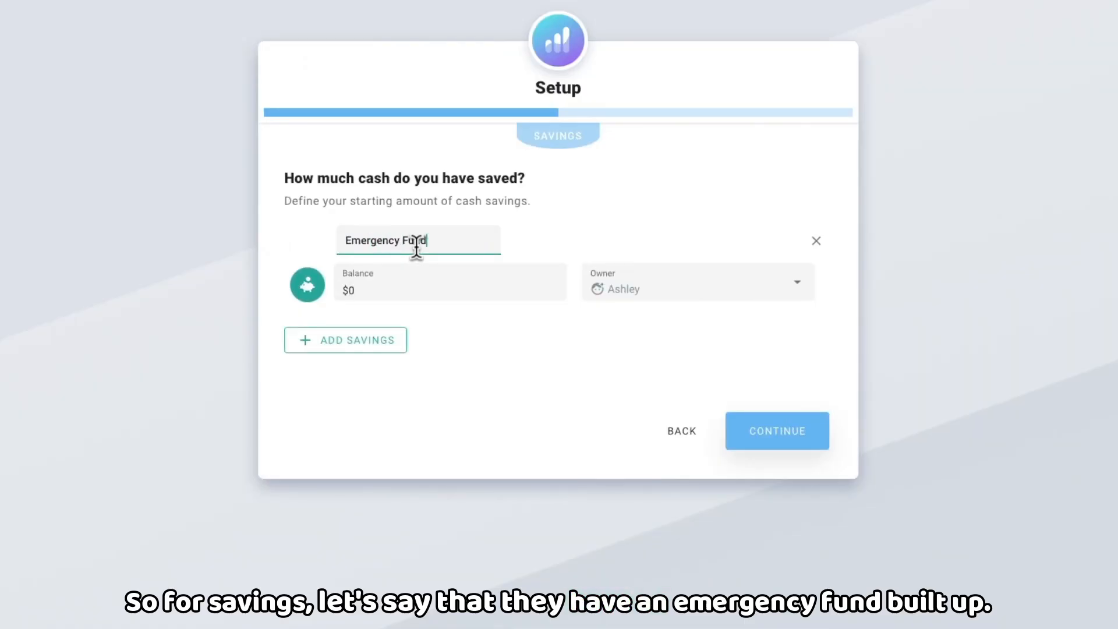
key(Tab)
text(6)
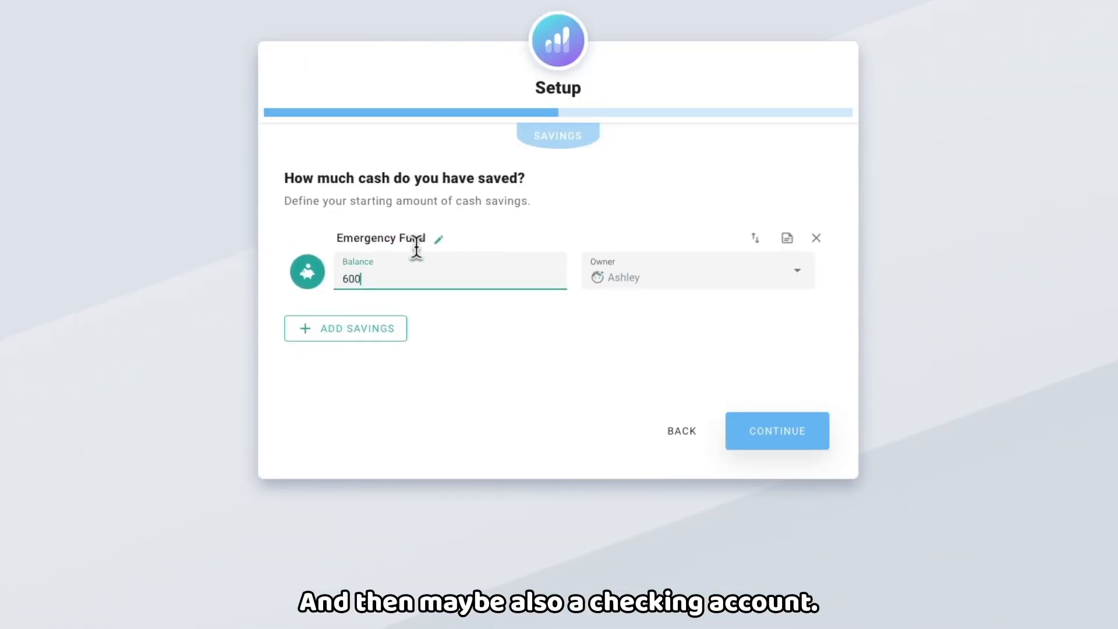
Step: Add a second savings account named Checking with a balance of $5,000
click(378, 338)
click(392, 323)
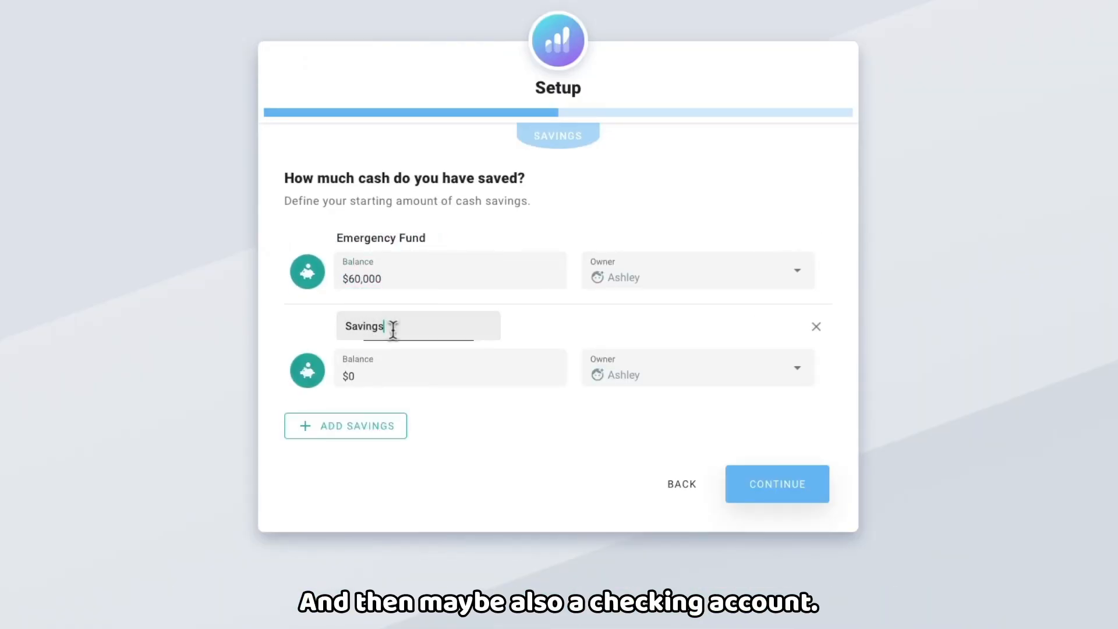
text(Checking)
click(398, 370)
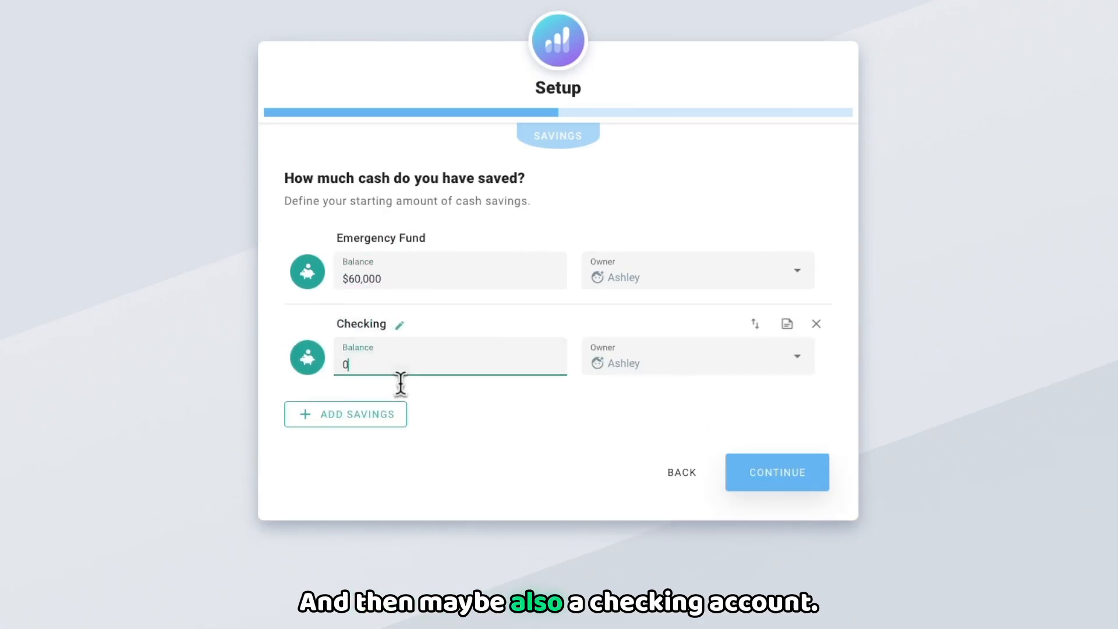
text(5000)
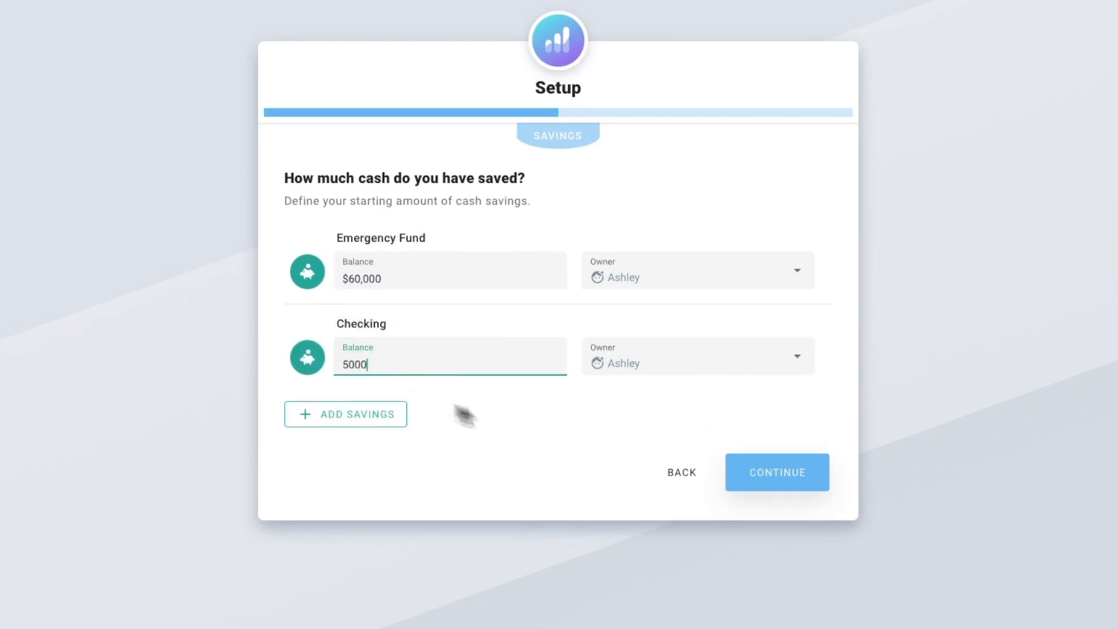
Step: Continue to the investments and add a Taxable Investments account with Joint as its owner
click(763, 480)
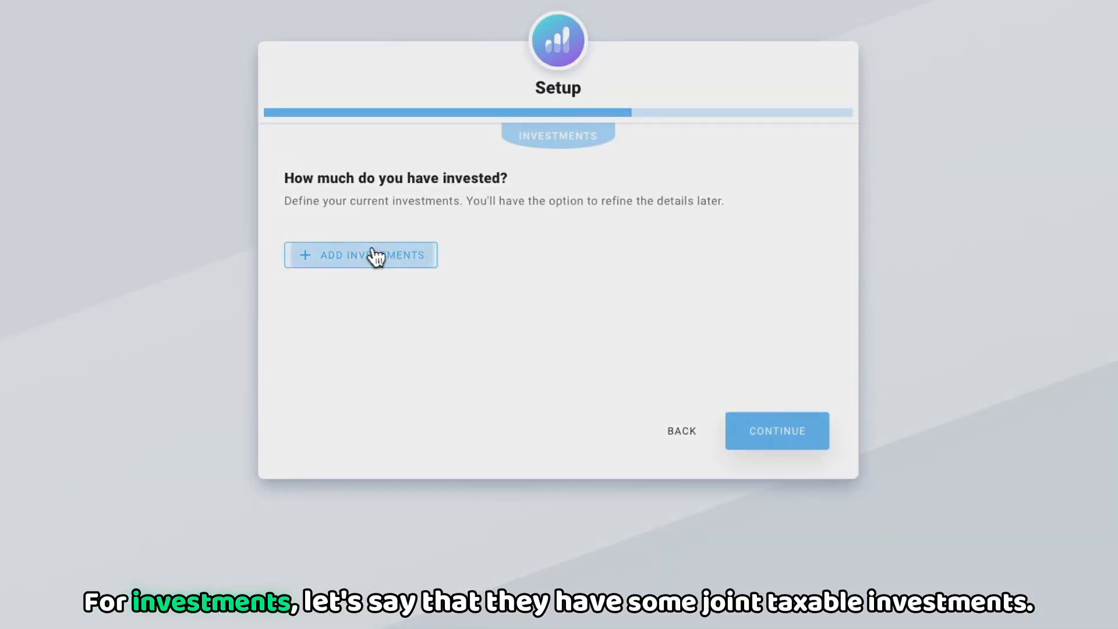
click(373, 254)
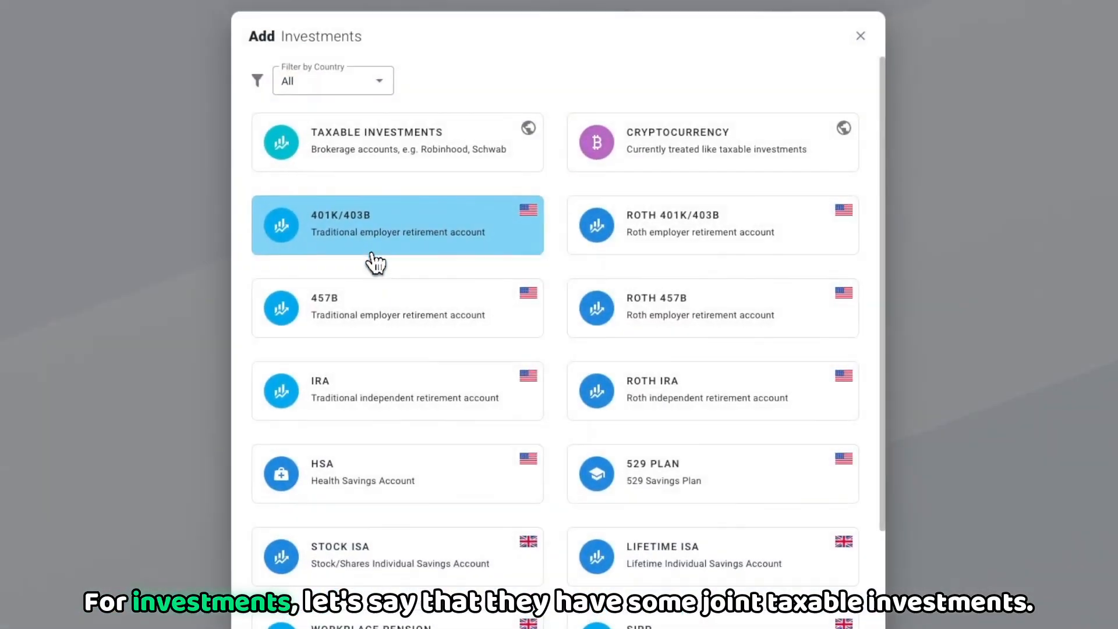
click(389, 142)
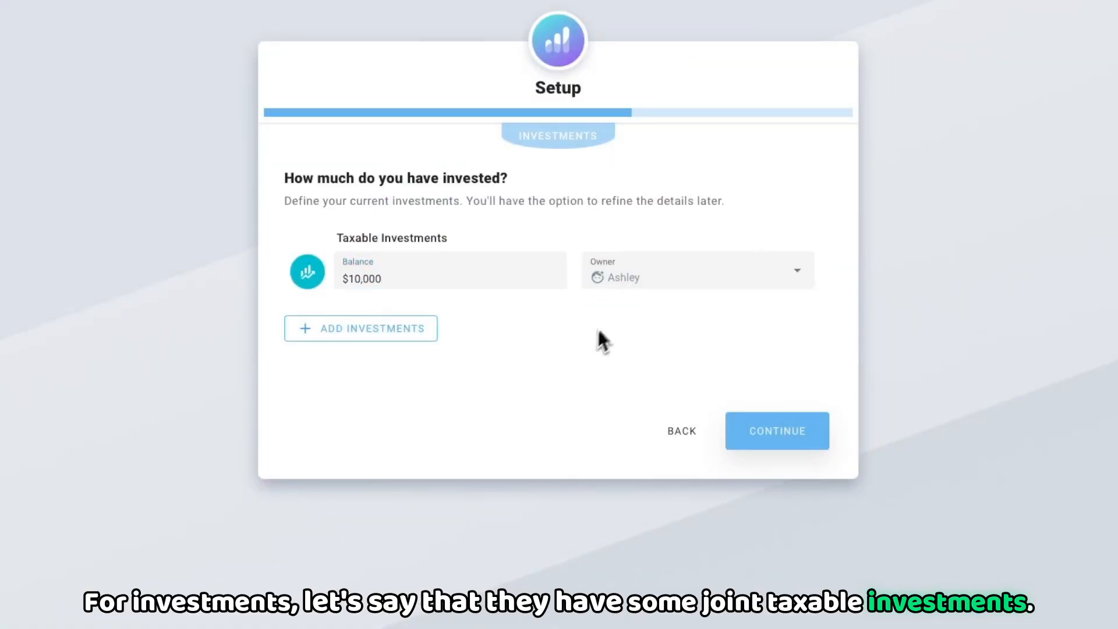
click(669, 274)
click(617, 319)
Step: Add a second Taxable Investments account with a balance of $50,000
click(361, 328)
click(381, 142)
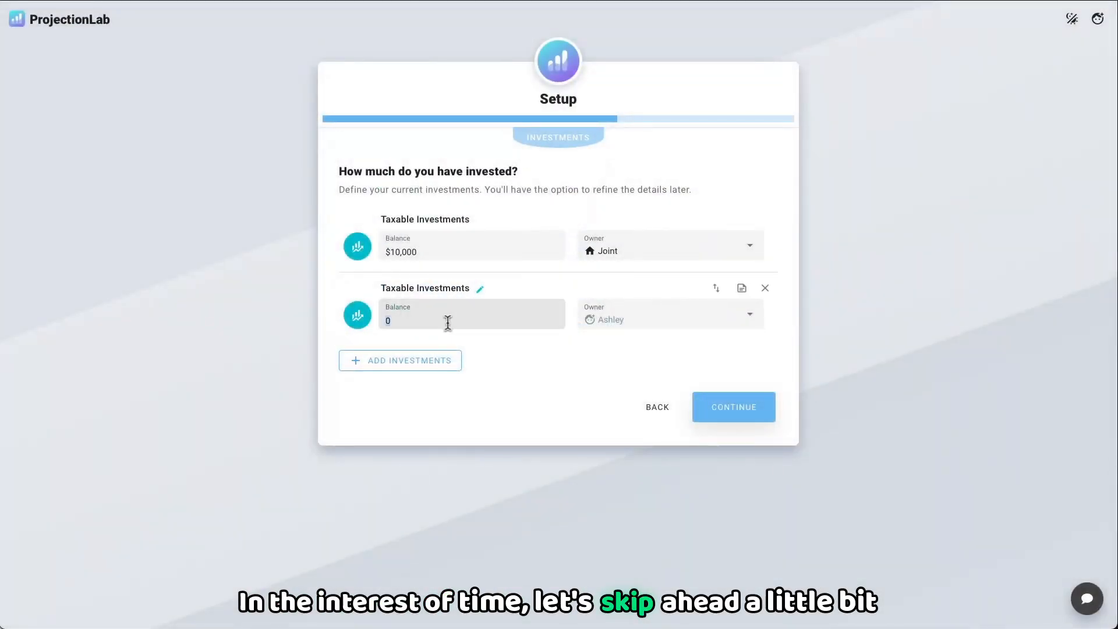
click(448, 322)
text(50000)
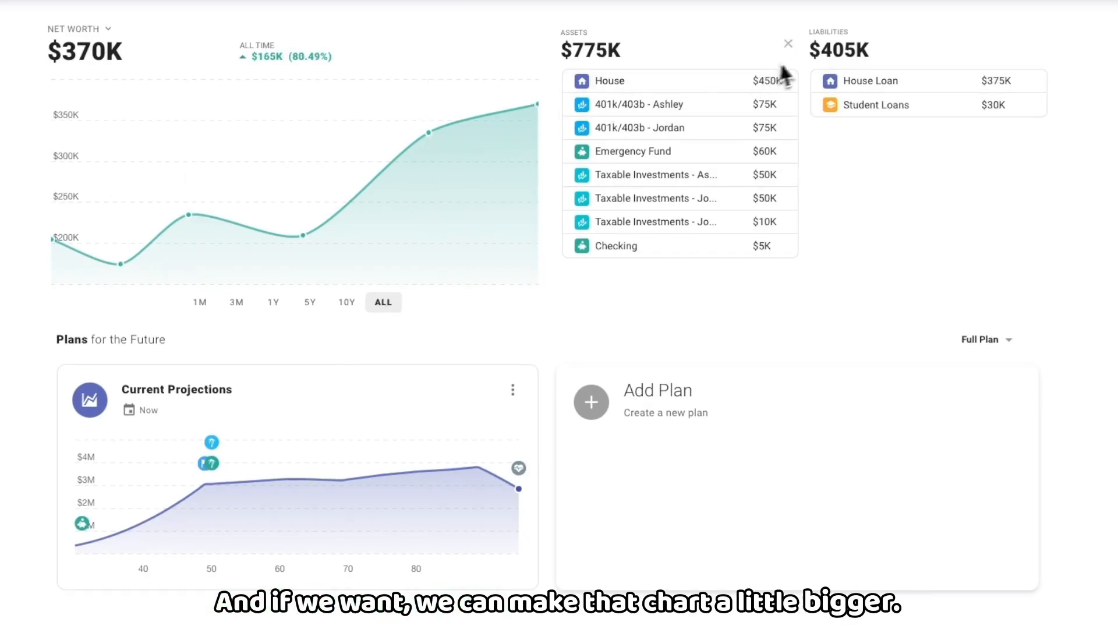
Step: Collapse the asset and liability breakdowns on the dashboard to enlarge the net worth chart
click(788, 43)
click(974, 57)
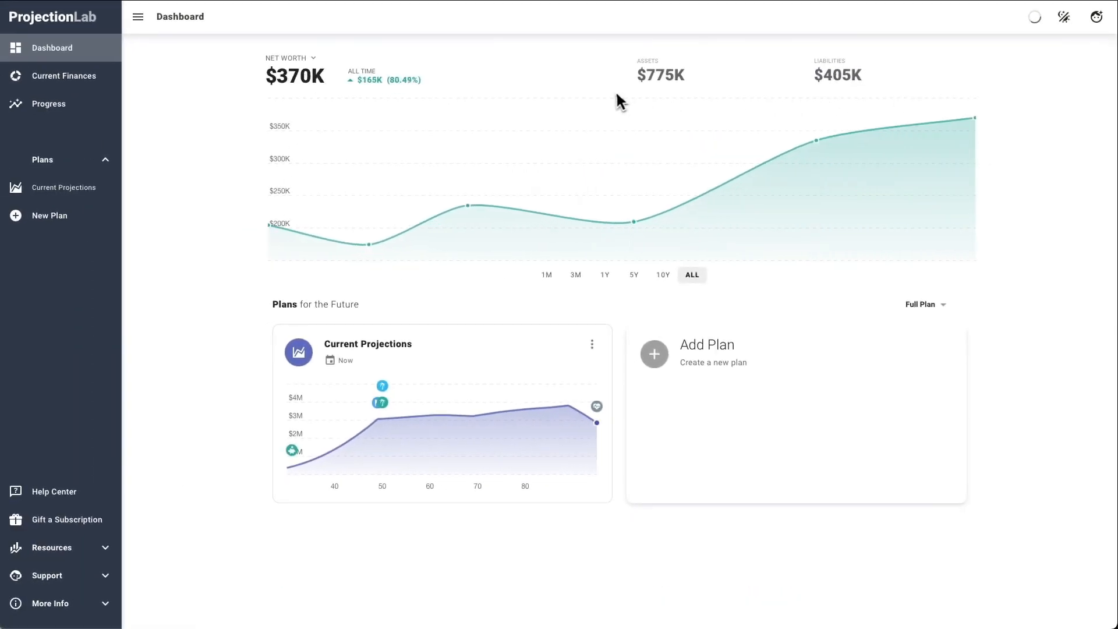
click(1064, 15)
click(1065, 180)
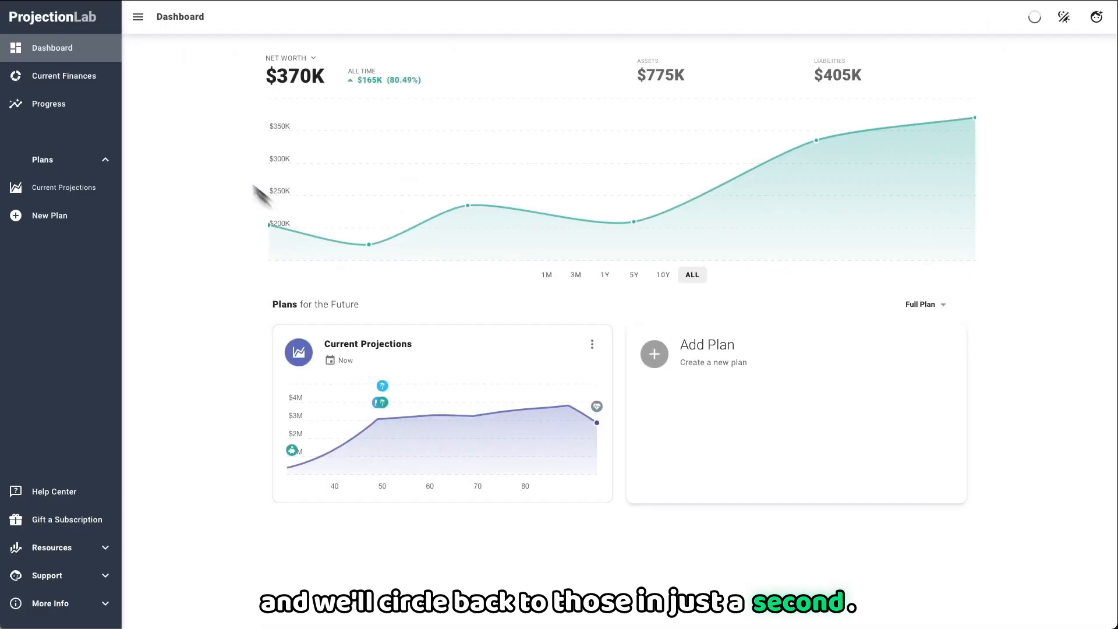
Step: Review the savings, investments, real assets and unsecured debts in Current Finances
click(71, 84)
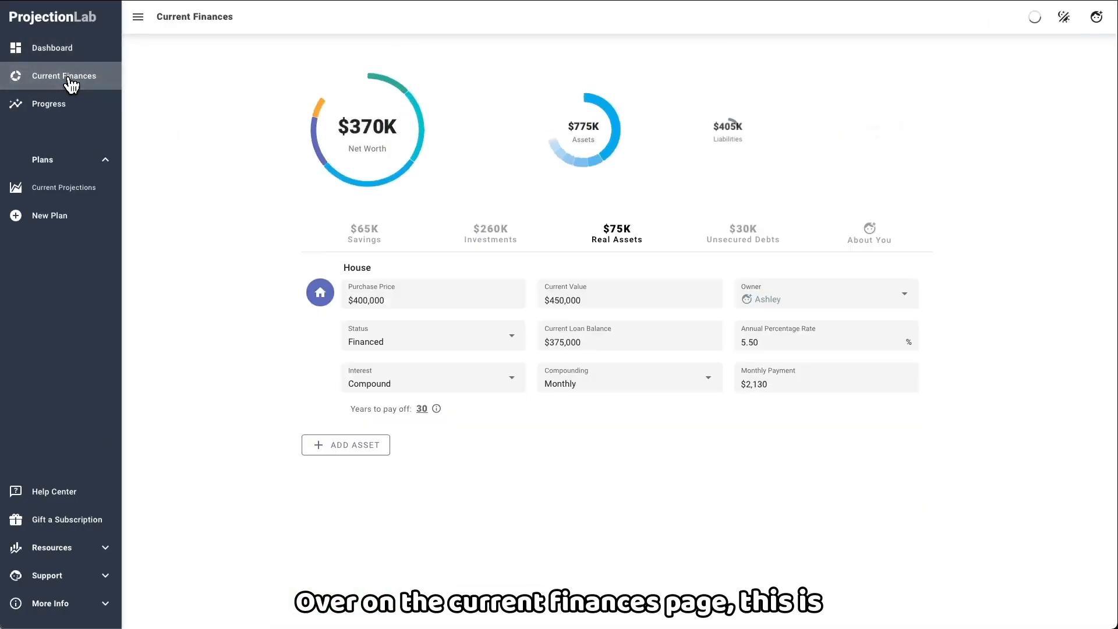
click(383, 244)
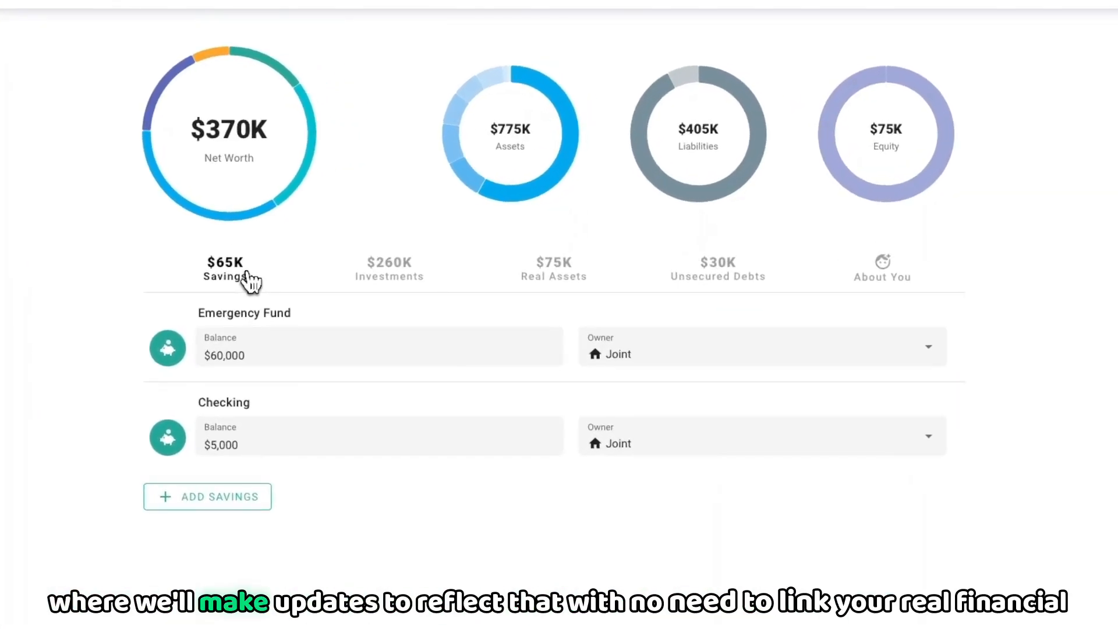
click(366, 279)
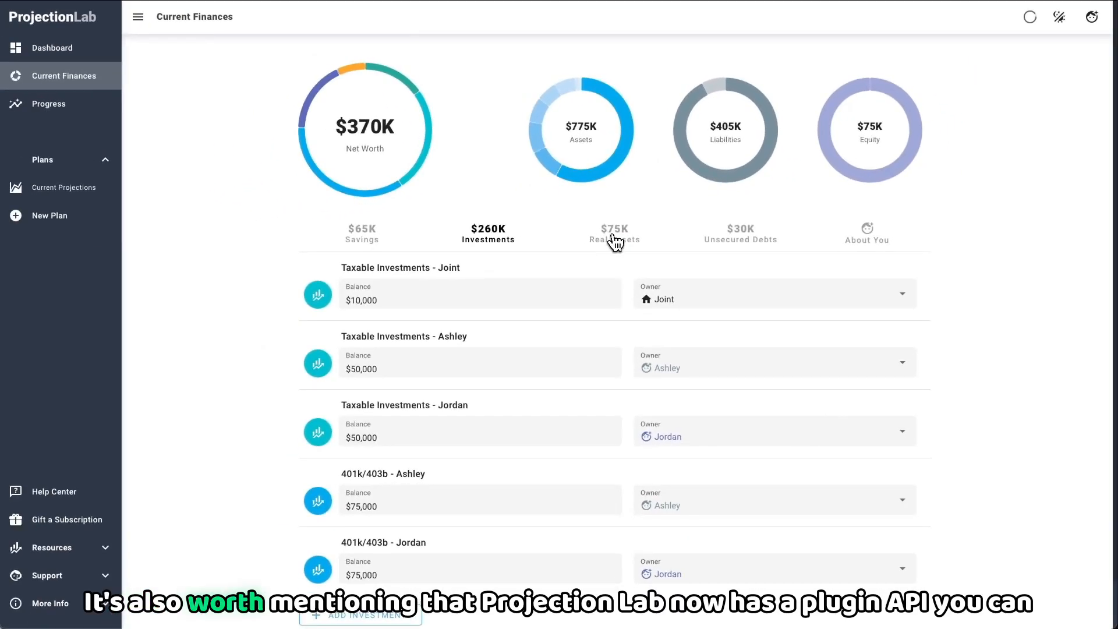
click(614, 239)
click(736, 237)
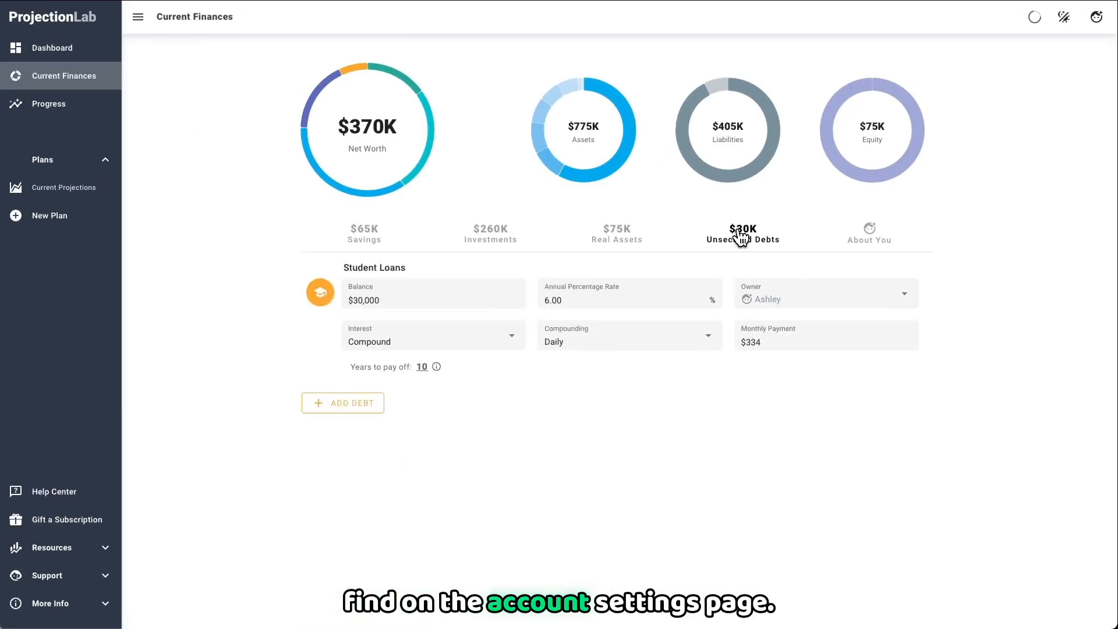
Step: View the plugin settings of the account
click(1096, 16)
click(912, 182)
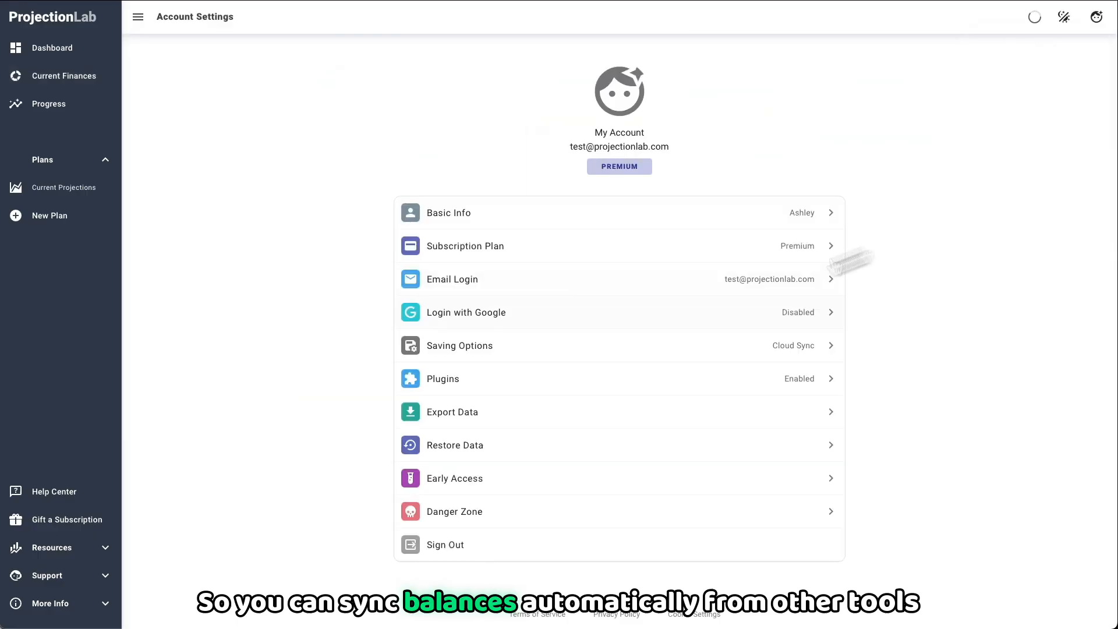
click(448, 380)
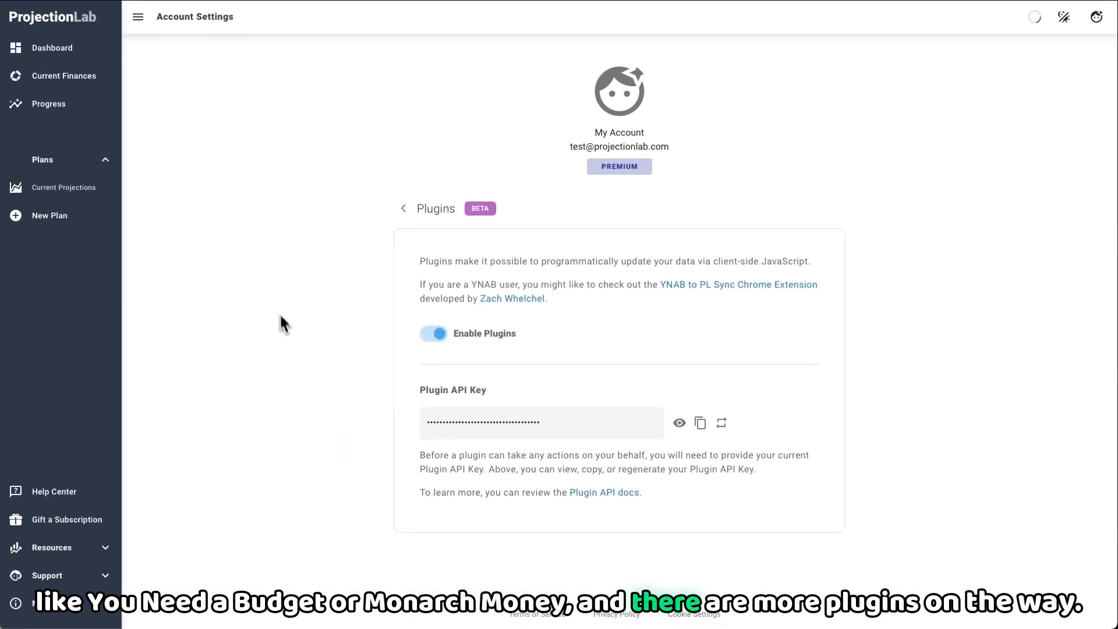
Step: Review the savings accounts in Current Finances again and view the progress history
click(64, 77)
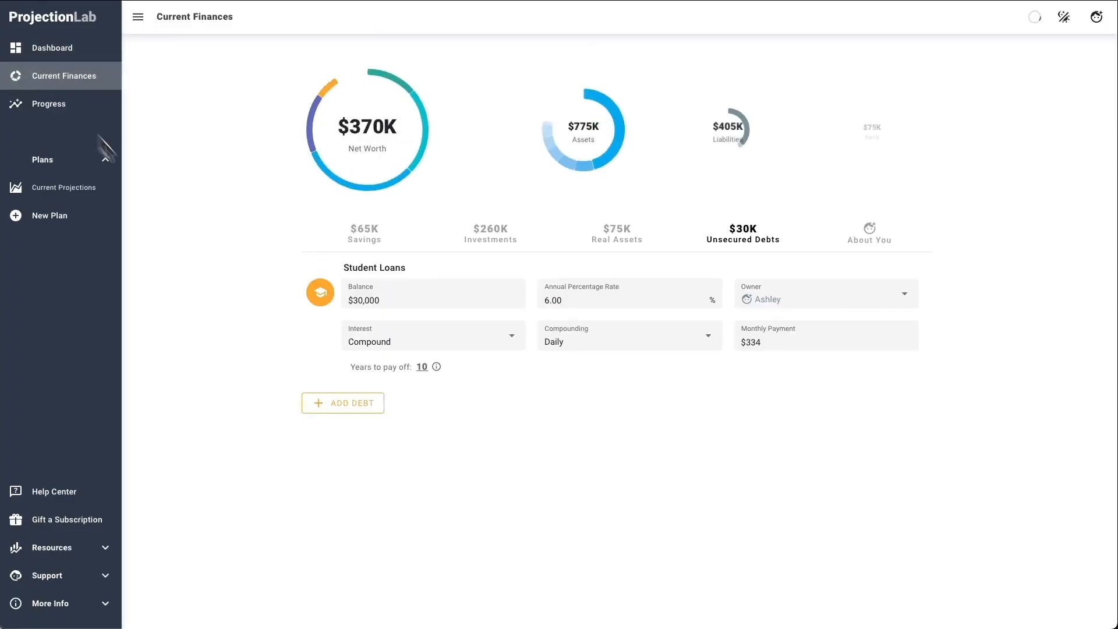
click(367, 239)
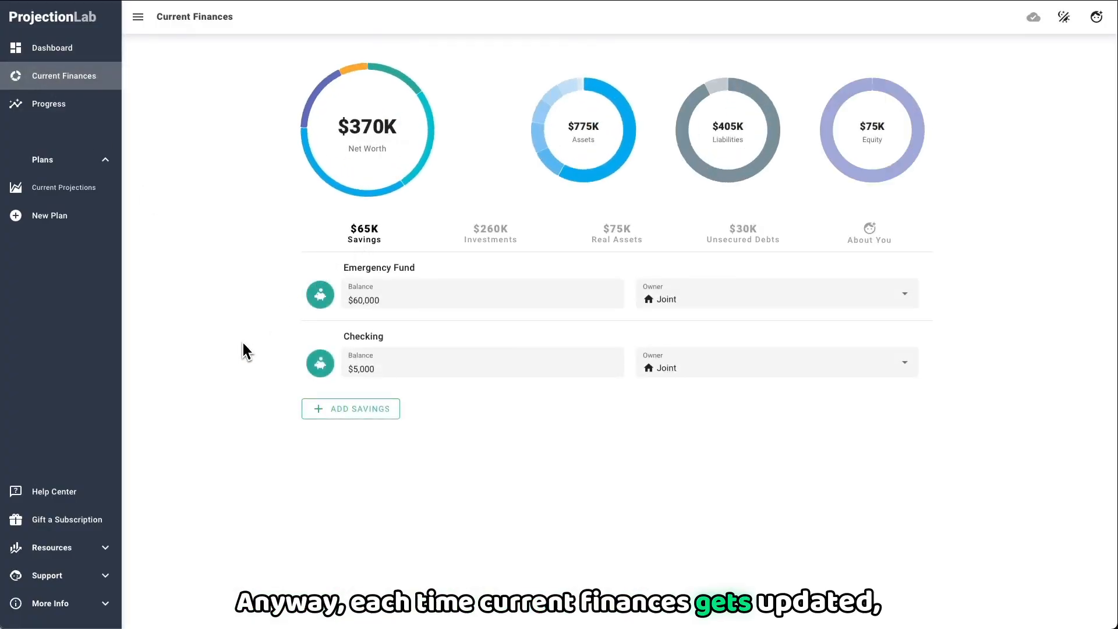
click(46, 109)
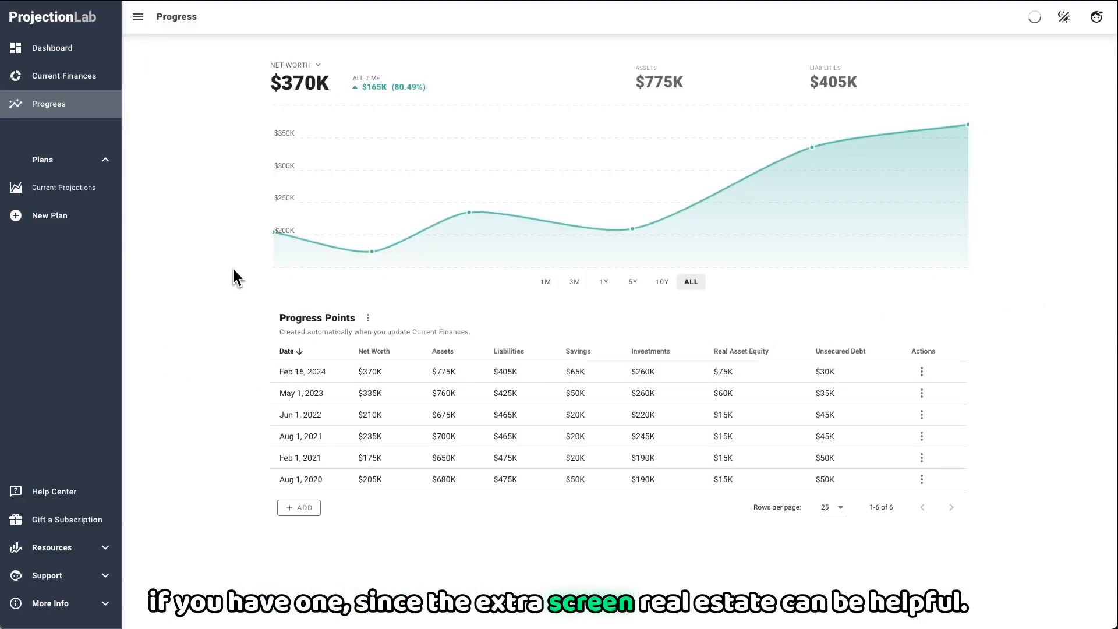
Step: Set up a new plan from scratch on the dashboard, with start date Now and starting conditions Today
click(53, 51)
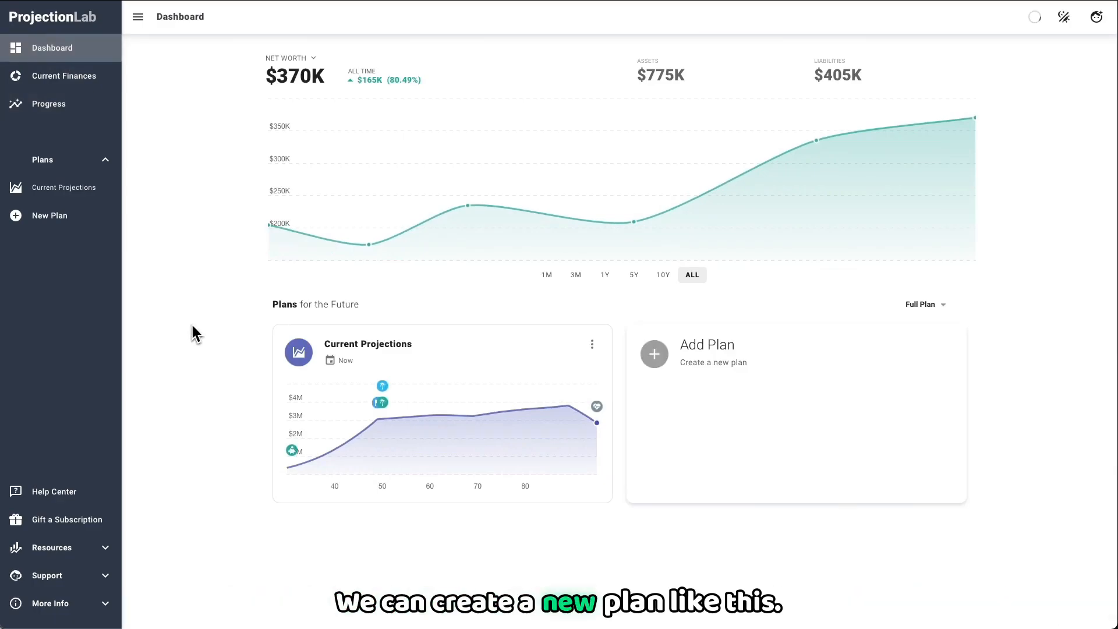
click(700, 384)
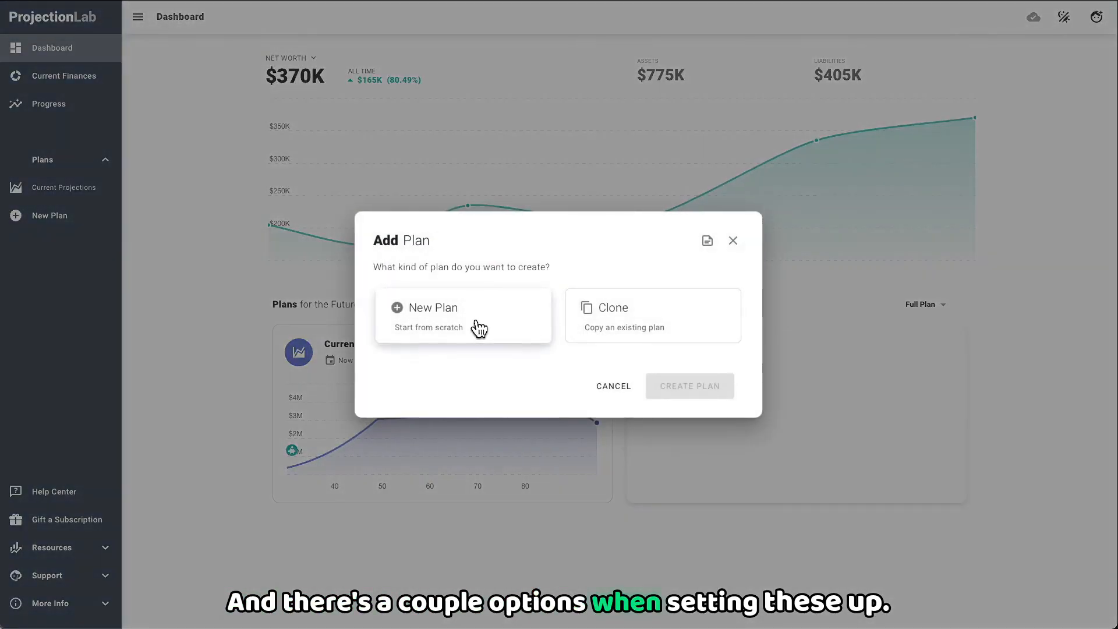
click(478, 329)
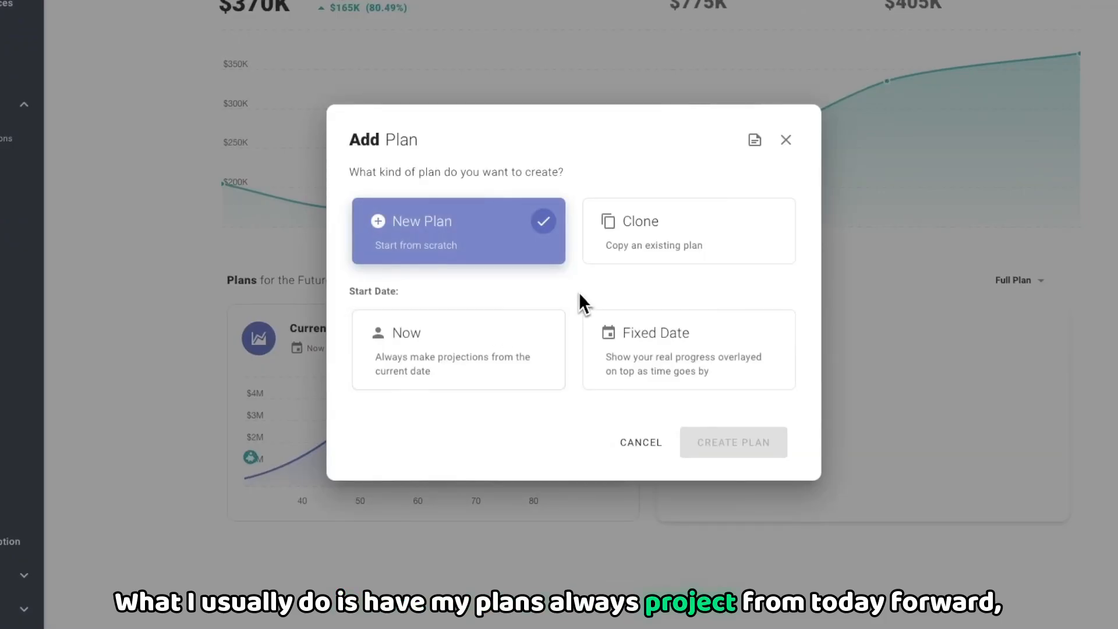
click(510, 348)
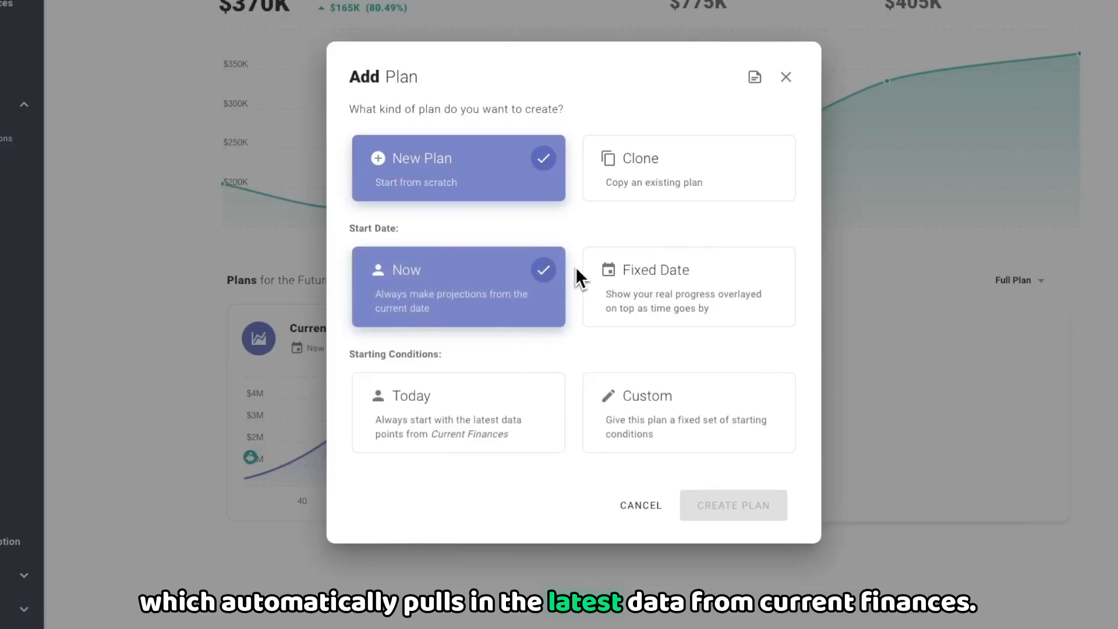
click(479, 429)
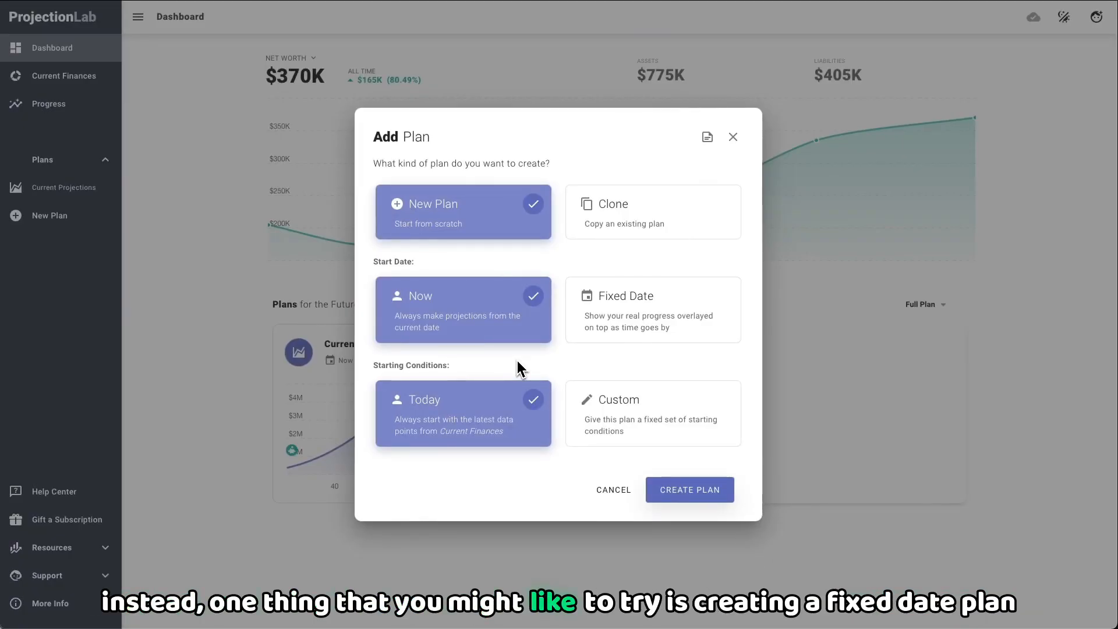
Step: Try a Fixed Date start with Custom starting conditions, and restore Now and Today
click(606, 323)
click(630, 415)
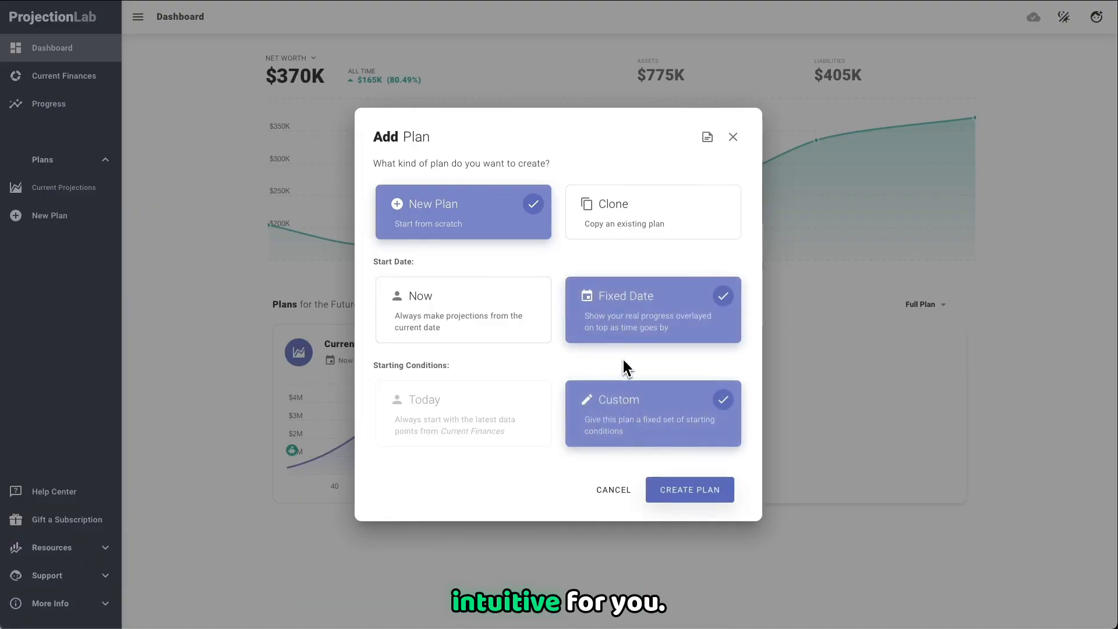
click(487, 325)
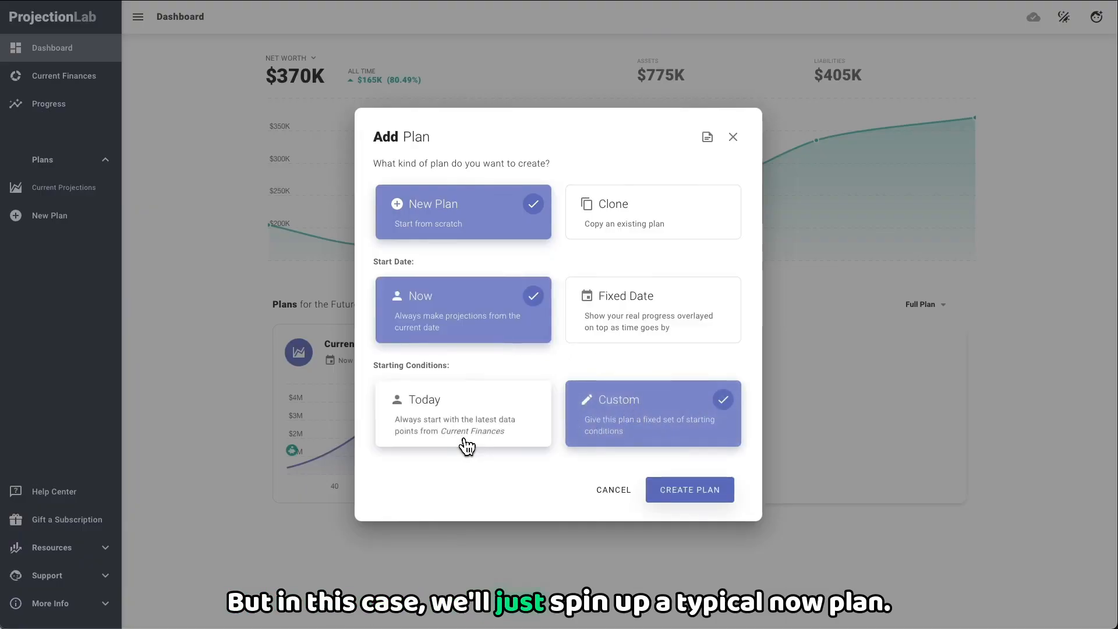
click(470, 444)
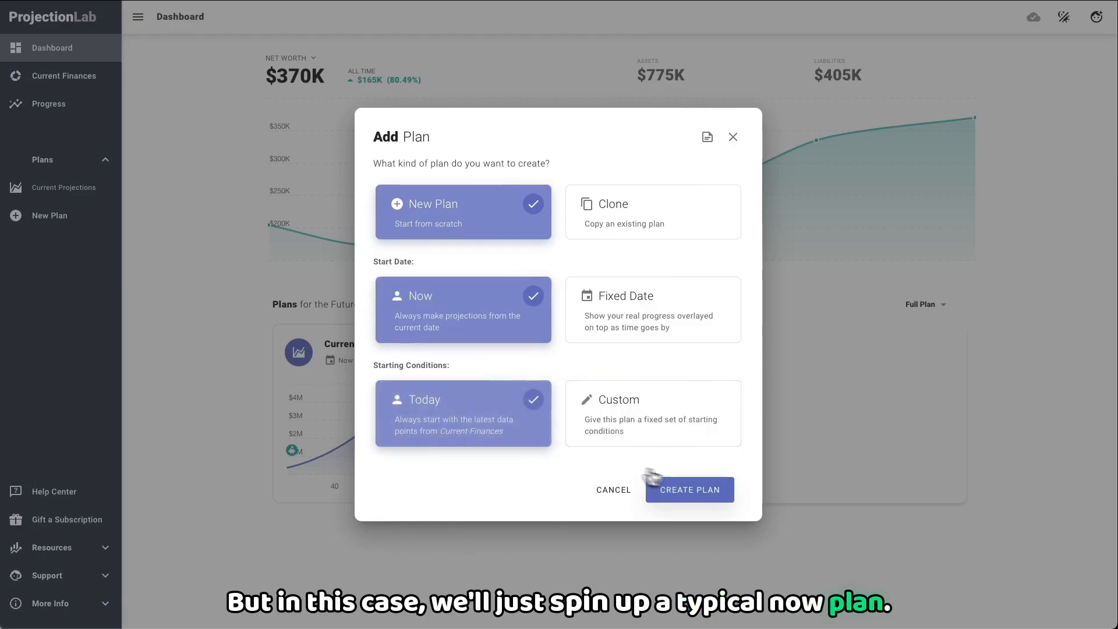
Step: Create the plan and continue past its introduction to the milestones
click(705, 501)
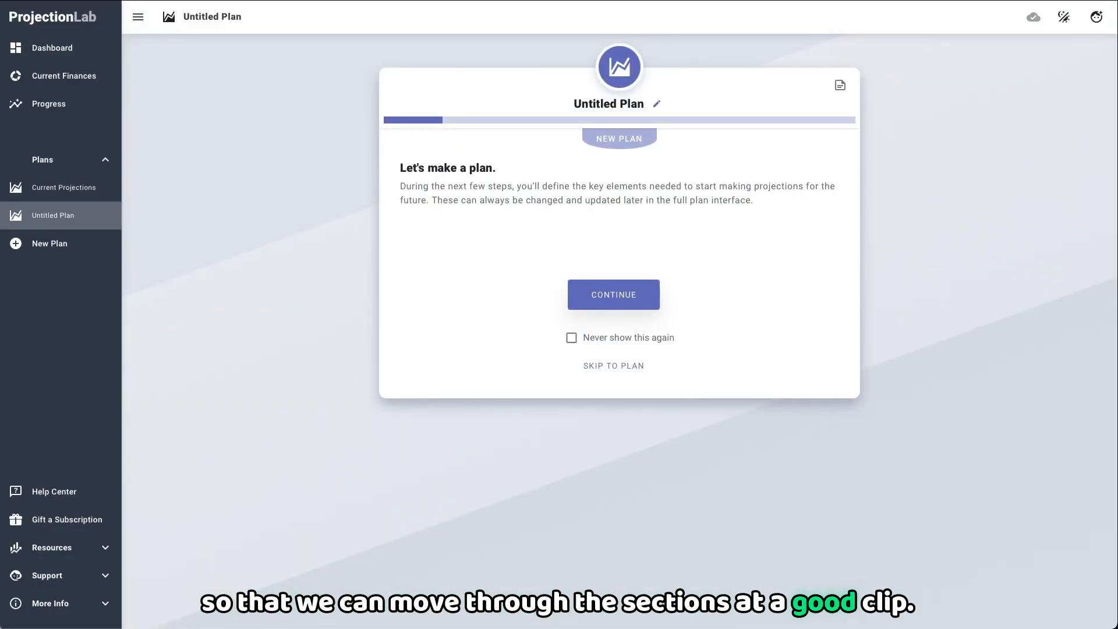
click(636, 290)
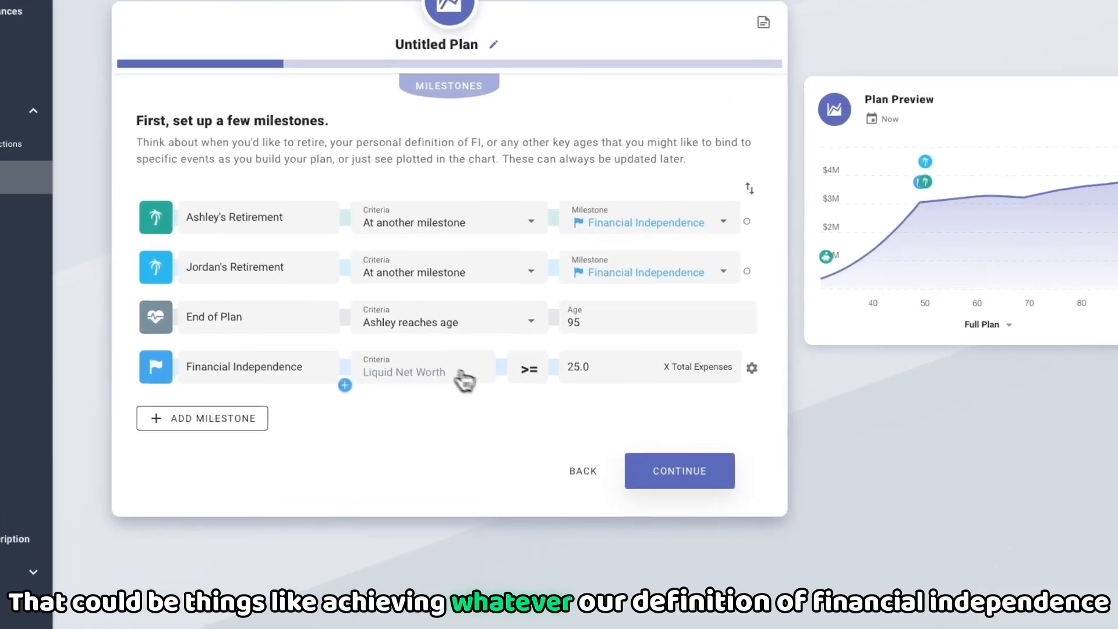
Step: Examine the Financial Independence milestone's criteria and options, and the milestone types that can be added
click(473, 385)
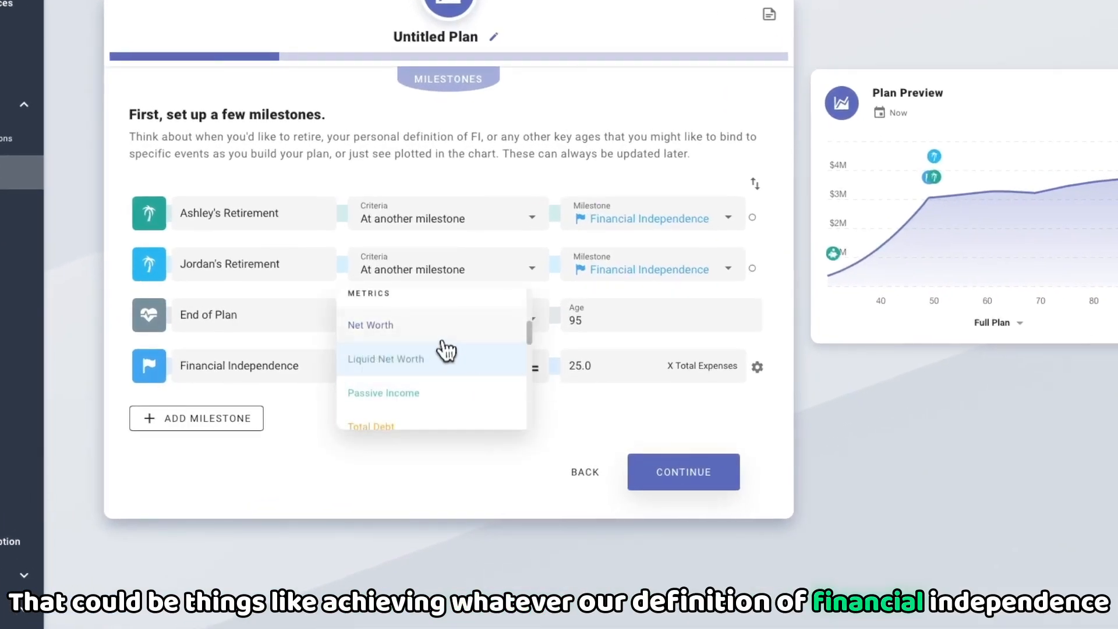
click(444, 366)
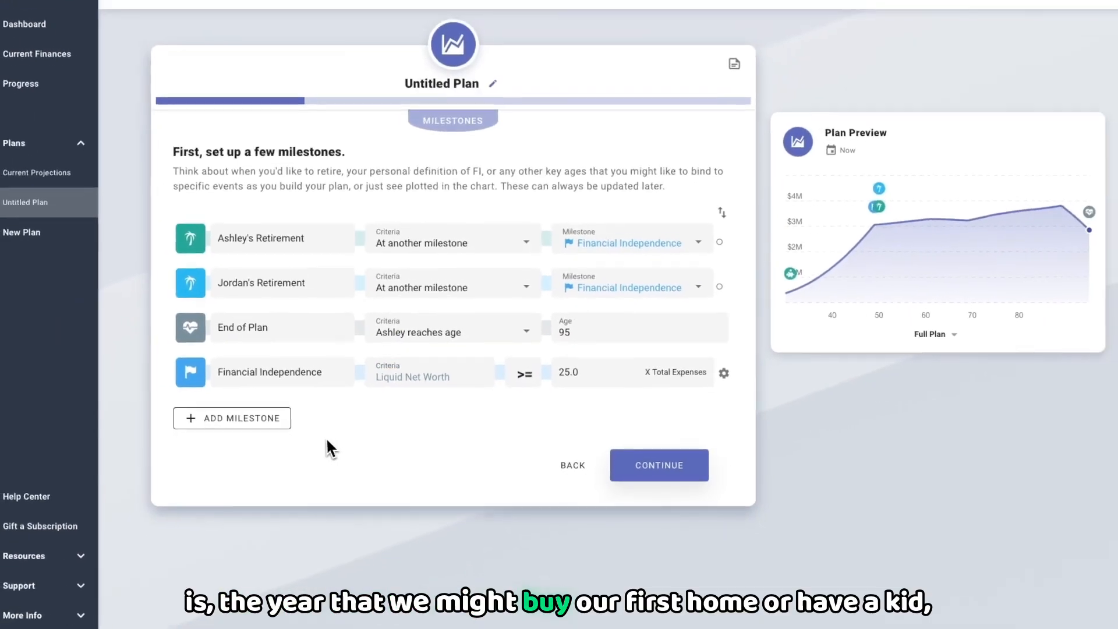
click(233, 418)
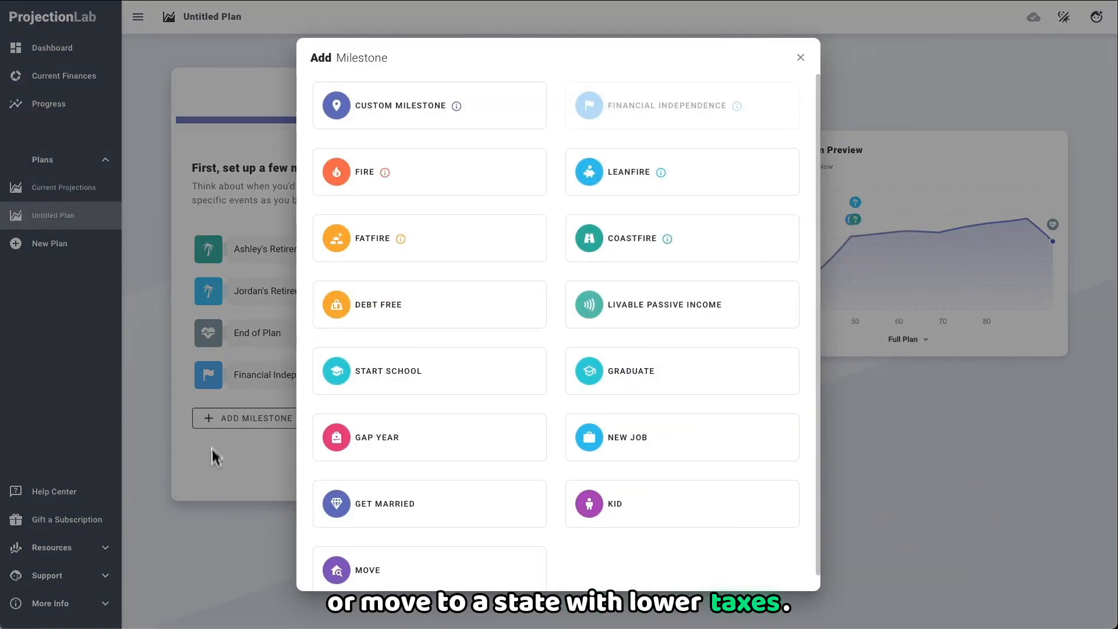
click(212, 472)
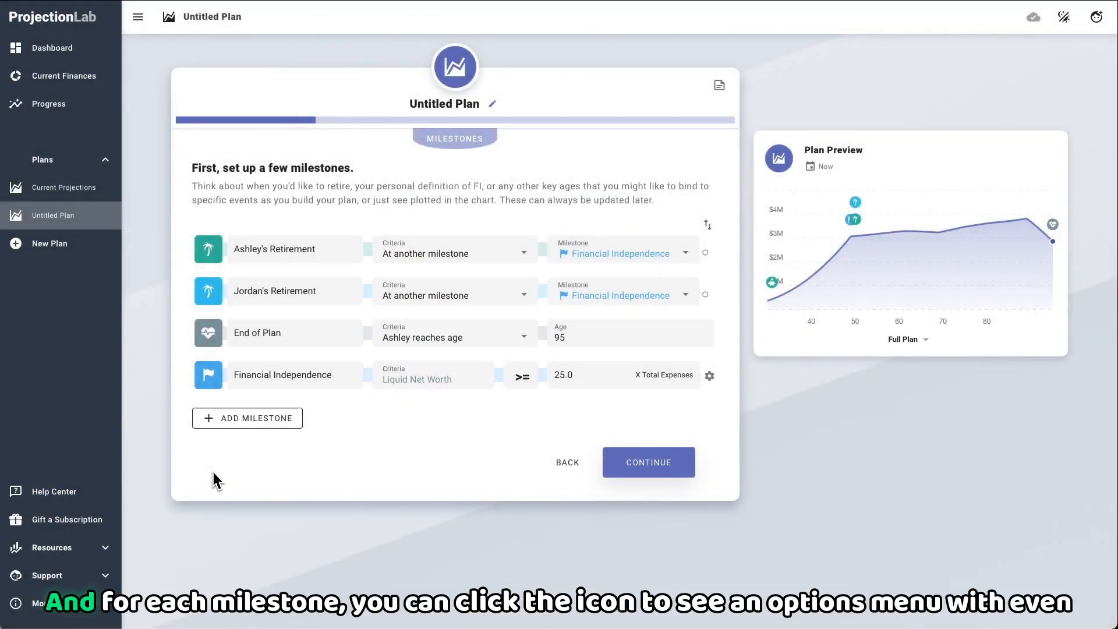
click(205, 379)
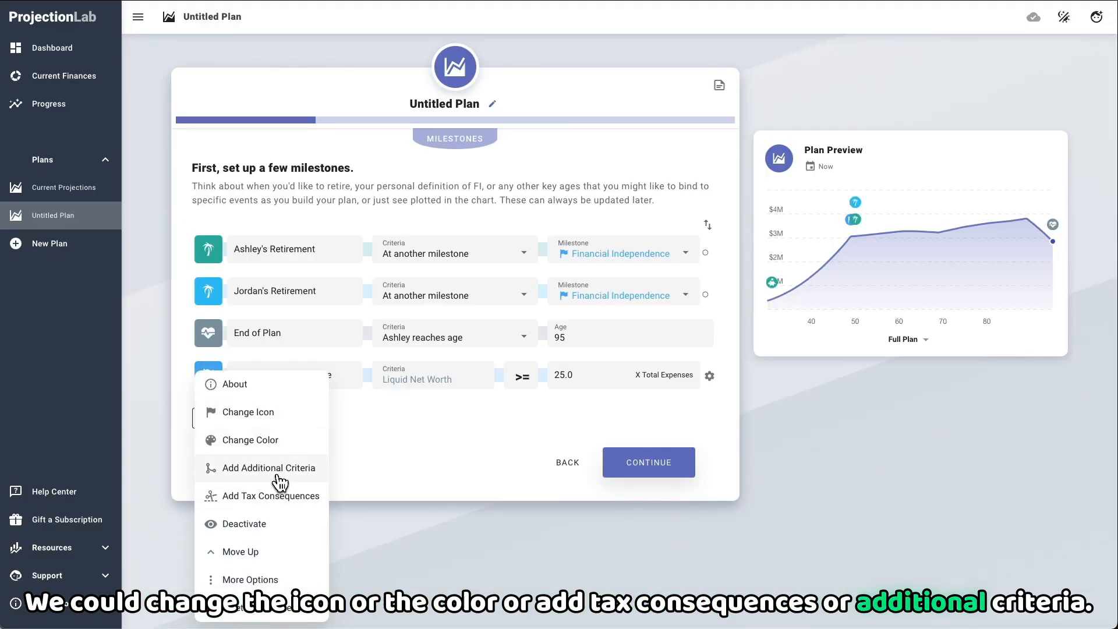
click(401, 468)
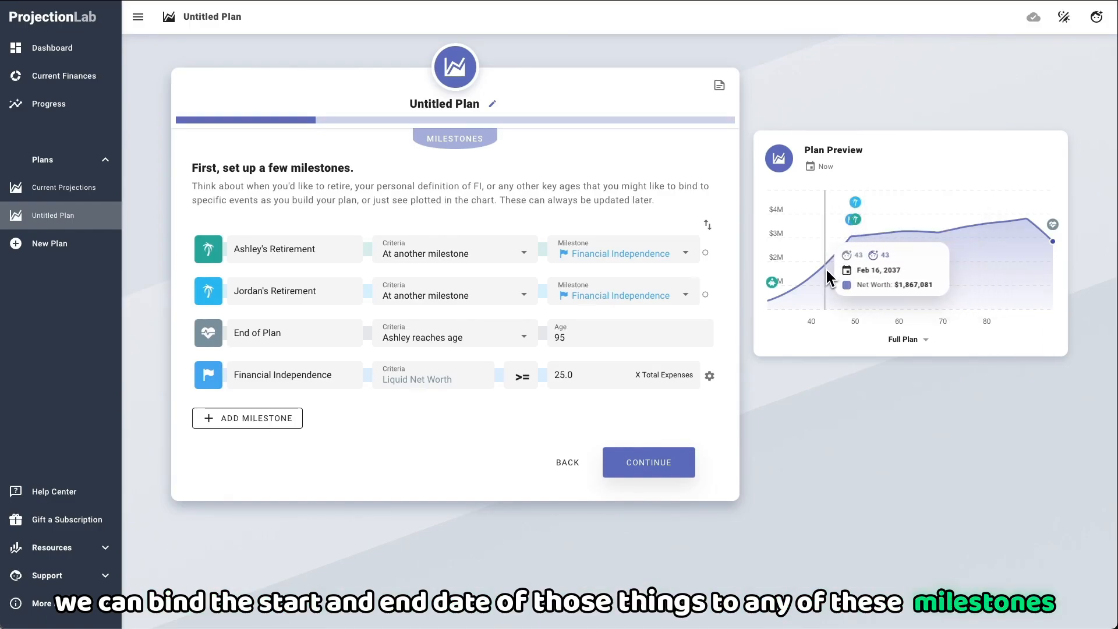
Step: Continue to the investment assumptions, look at the Historical and Advanced modes including the growth rate over time, and return to Fixed Rates
click(632, 467)
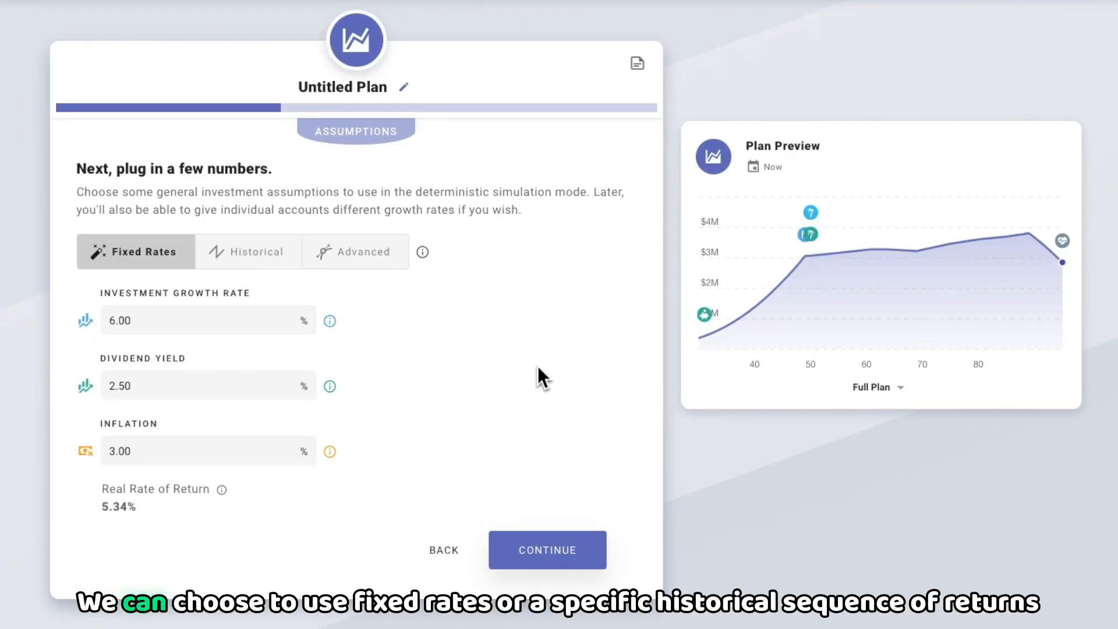
click(260, 256)
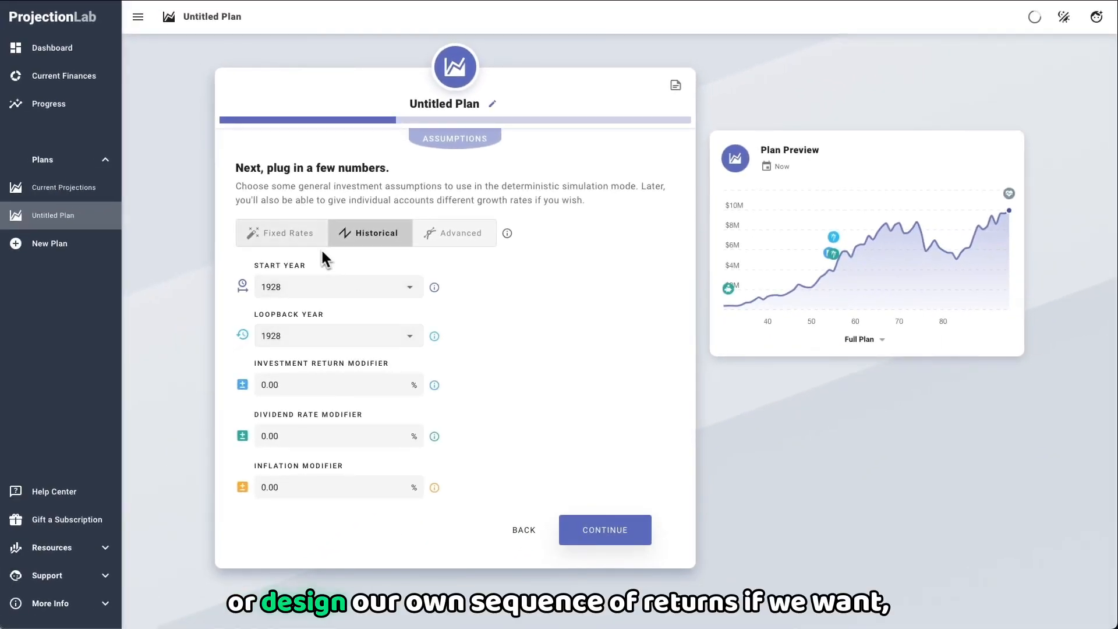
click(477, 237)
click(335, 275)
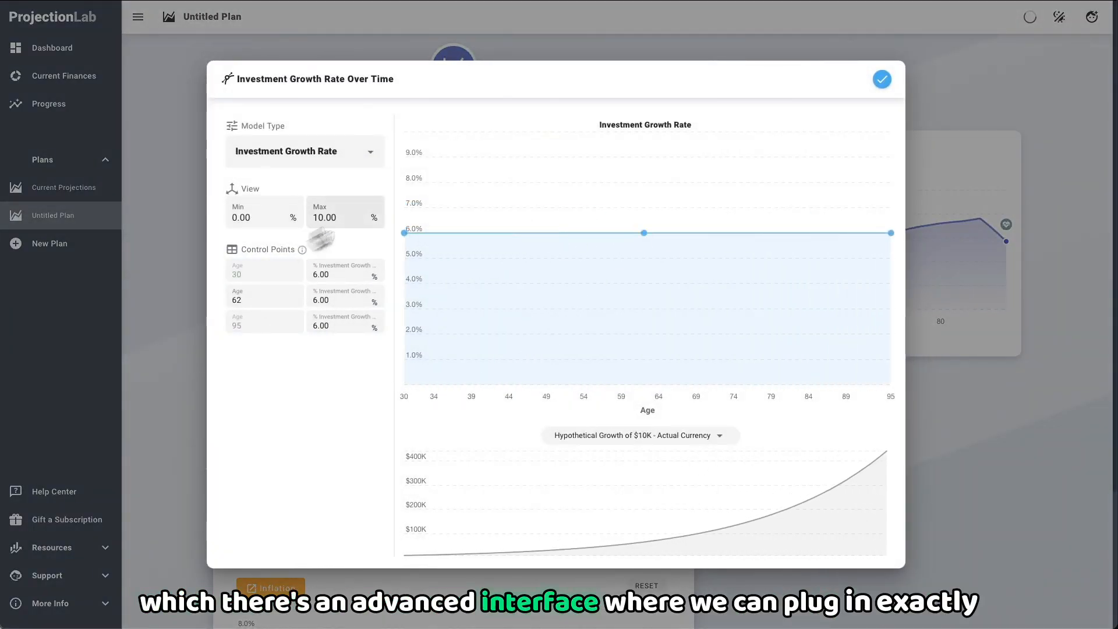
click(881, 79)
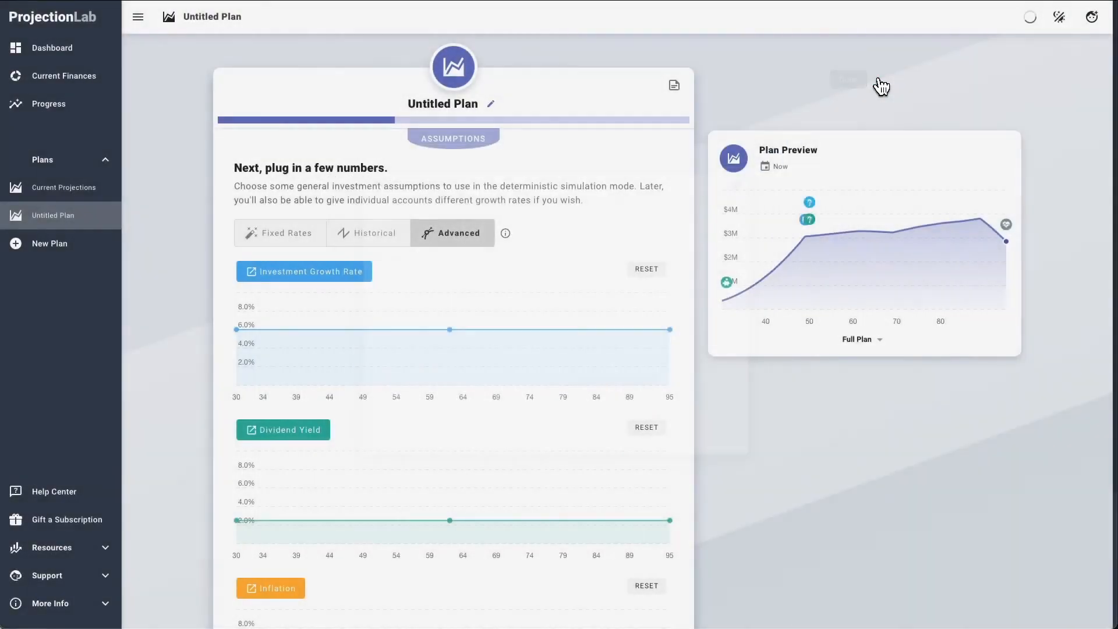
click(273, 240)
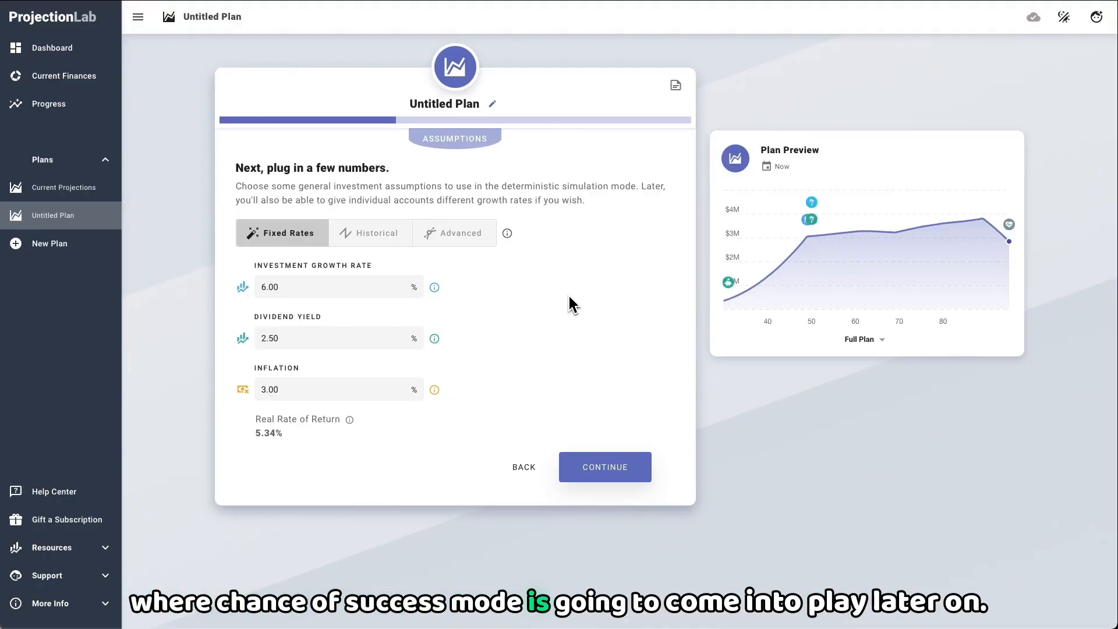
Step: Continue to the income sources and review the first salary's years in effect and change over time, keeping its end at the earner's retirement
click(605, 467)
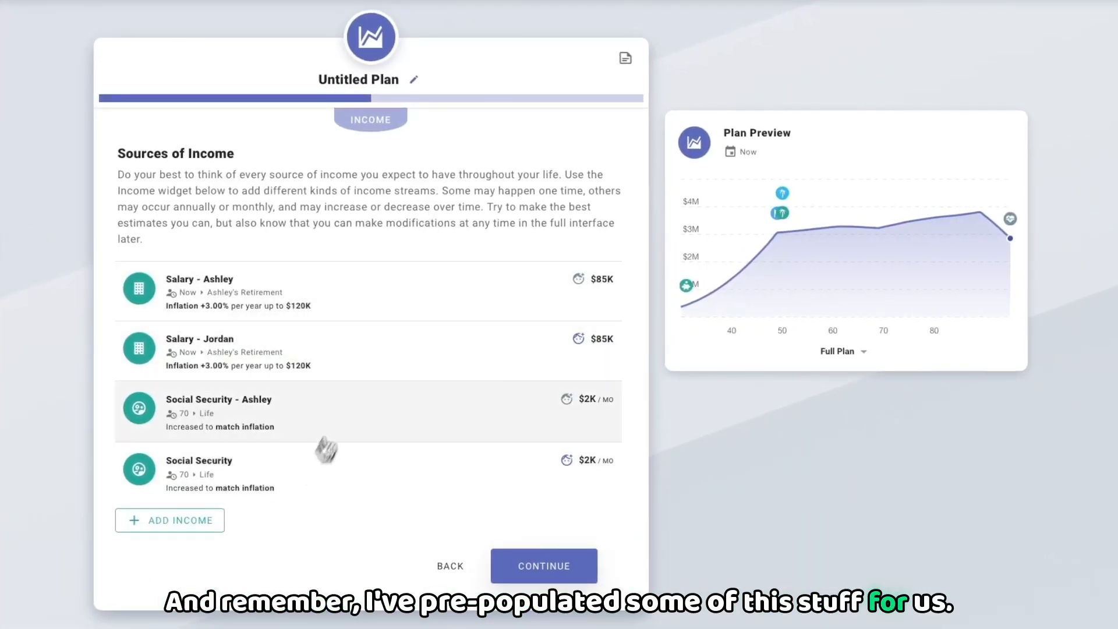
click(364, 291)
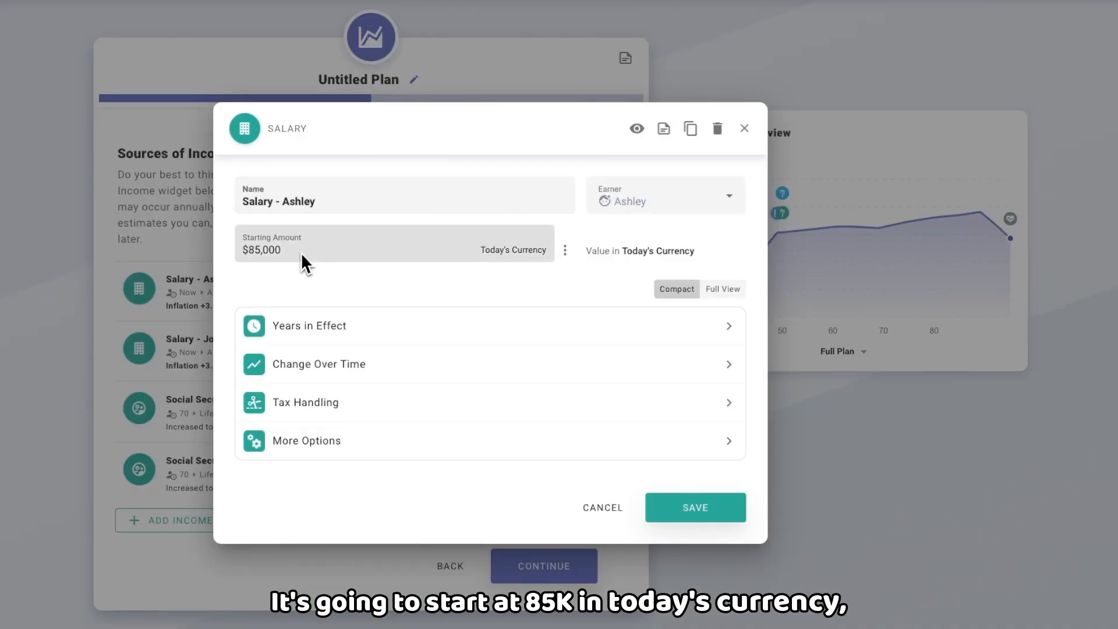
click(356, 329)
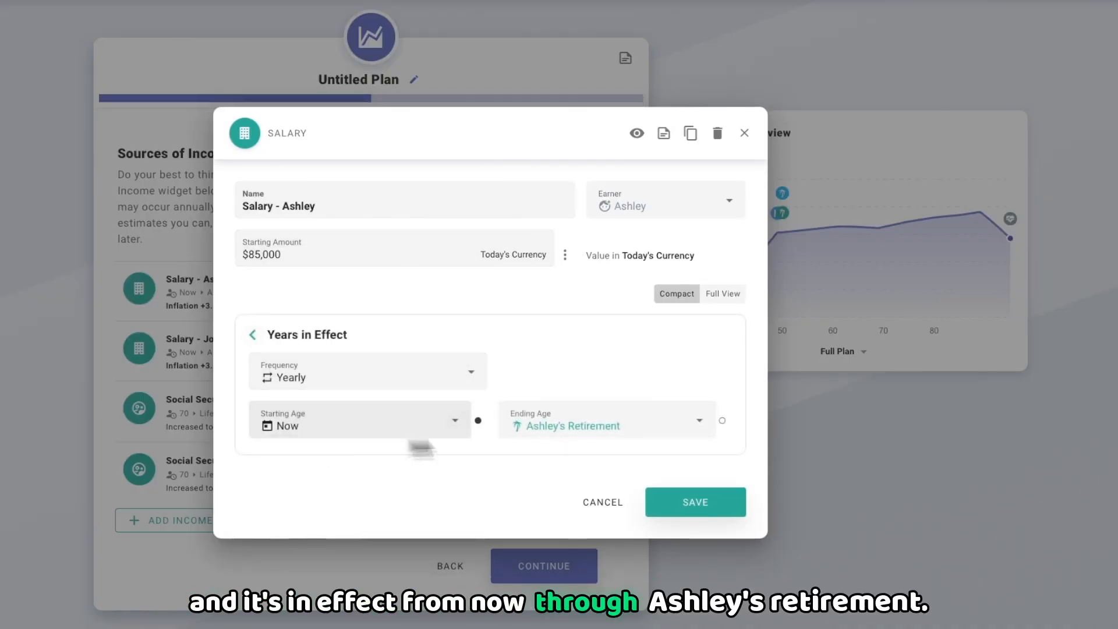
click(568, 443)
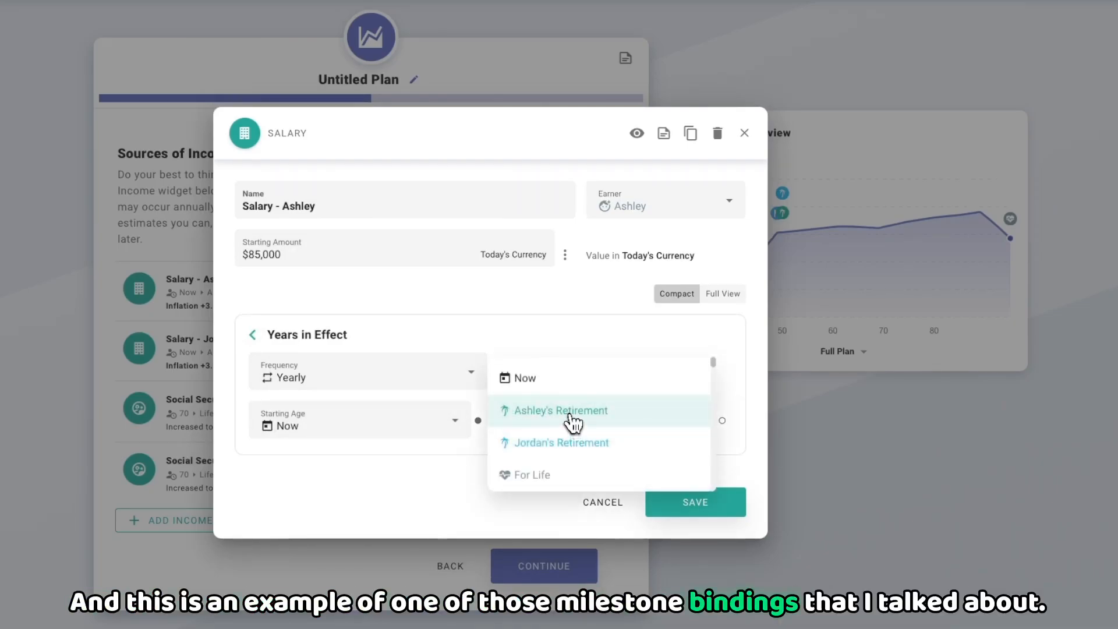
click(572, 418)
click(312, 337)
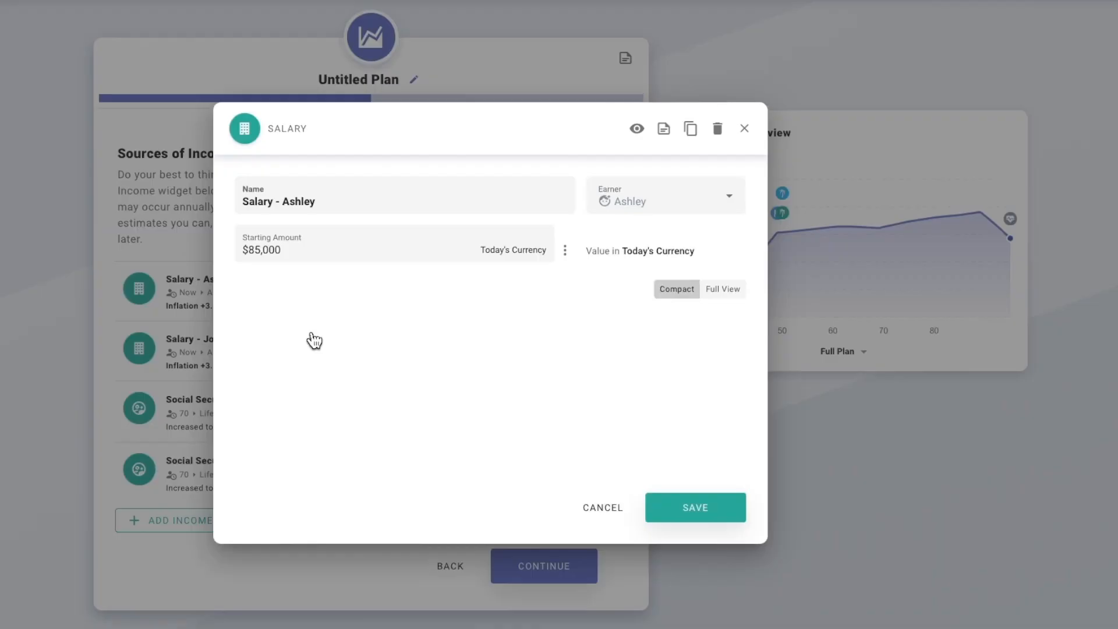
click(346, 368)
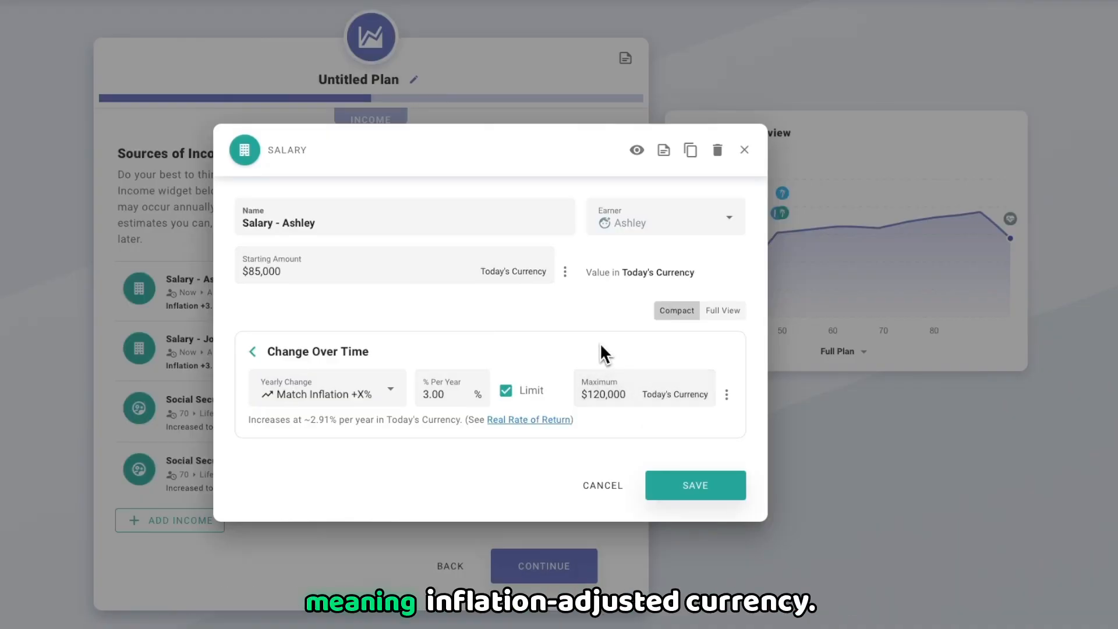
Step: Try the Advanced yearly change on the first salary and examine the model types in its change-over-time editor
click(313, 388)
scroll(315, 377, up, 2)
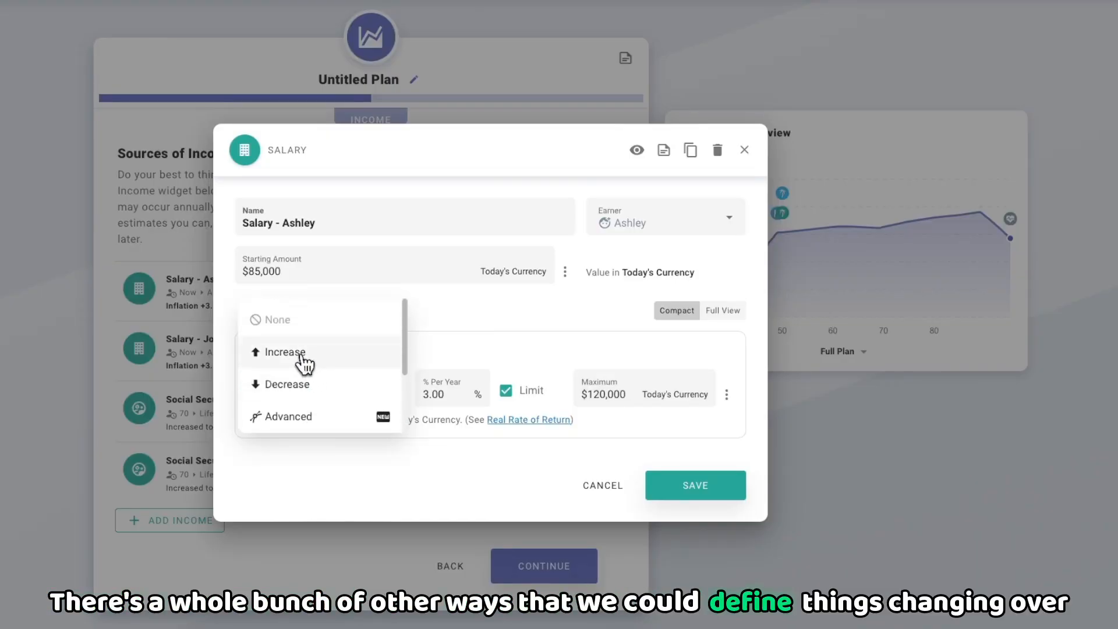
scroll(304, 364, down, 2)
scroll(312, 404, up, 2)
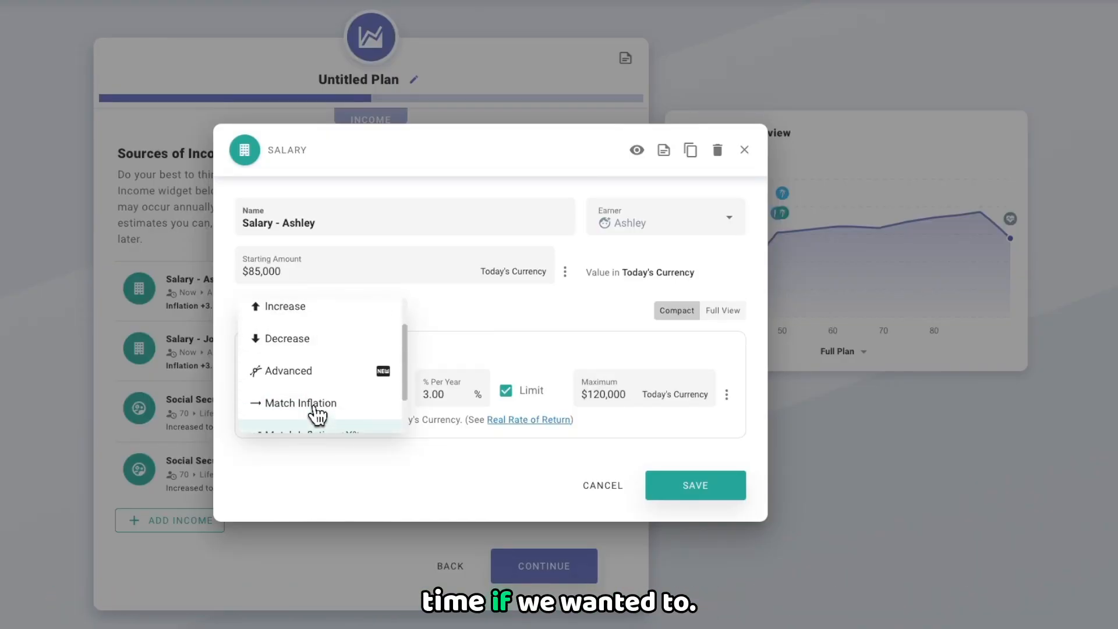
click(293, 384)
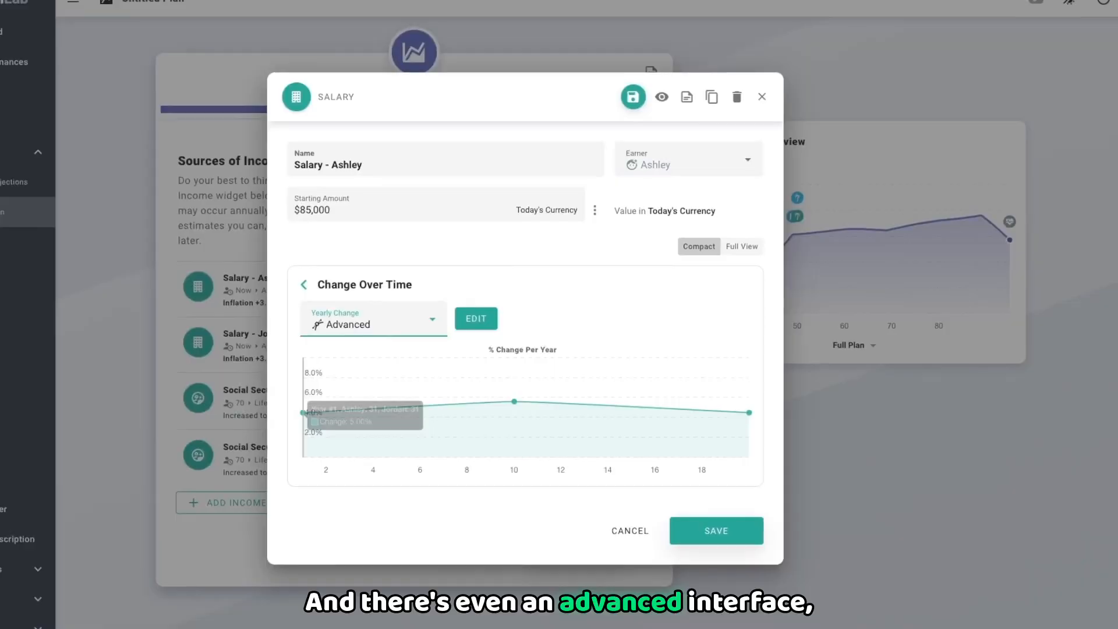
click(515, 316)
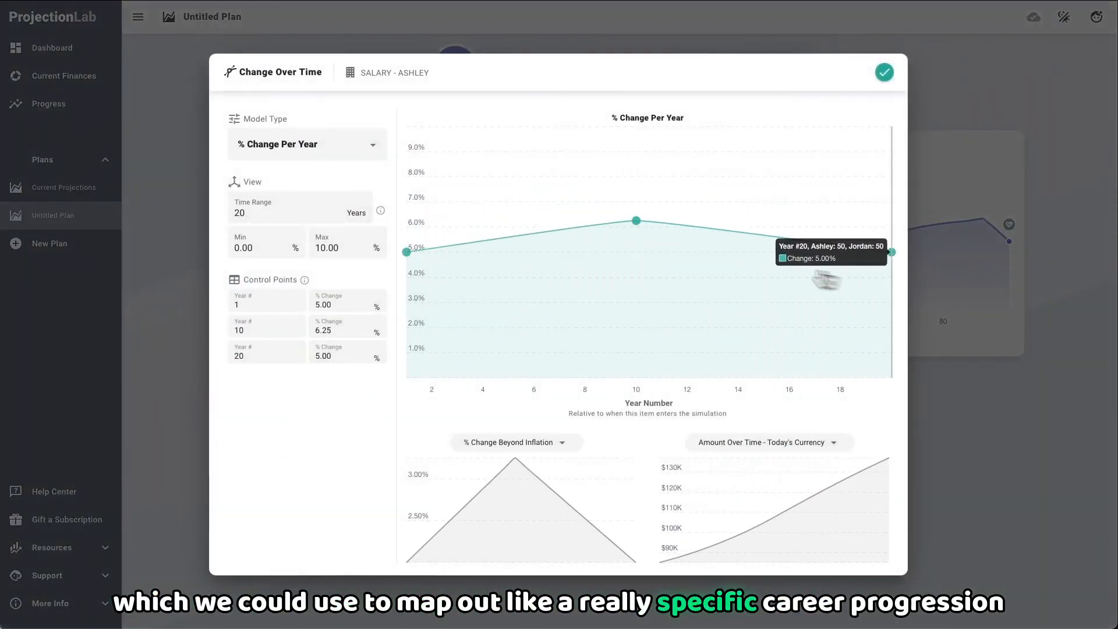
click(297, 150)
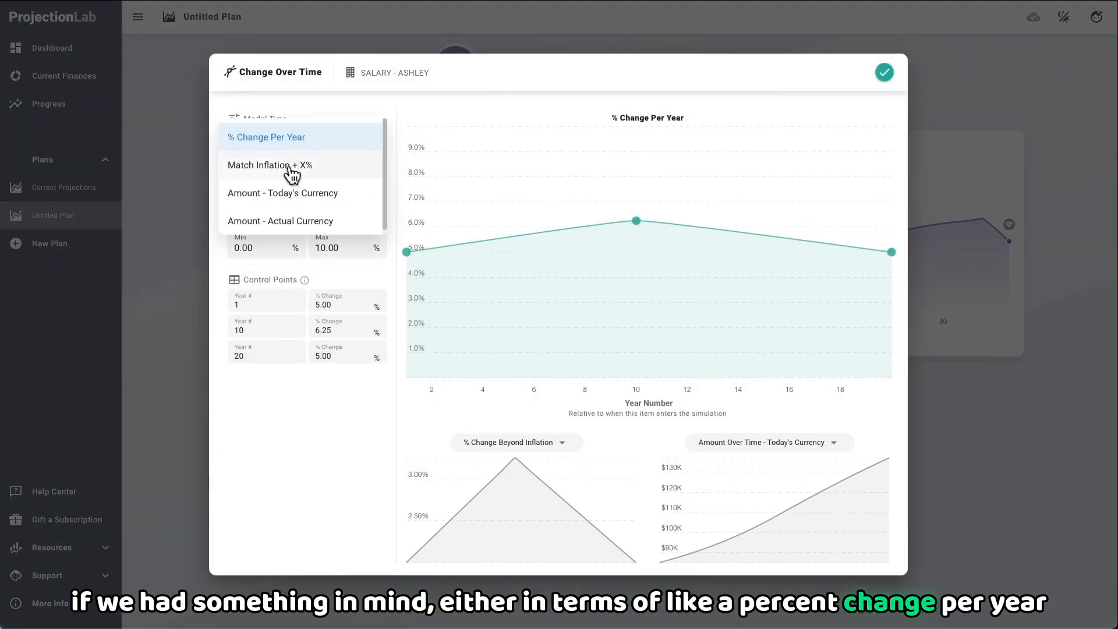
scroll(313, 171, down, 1)
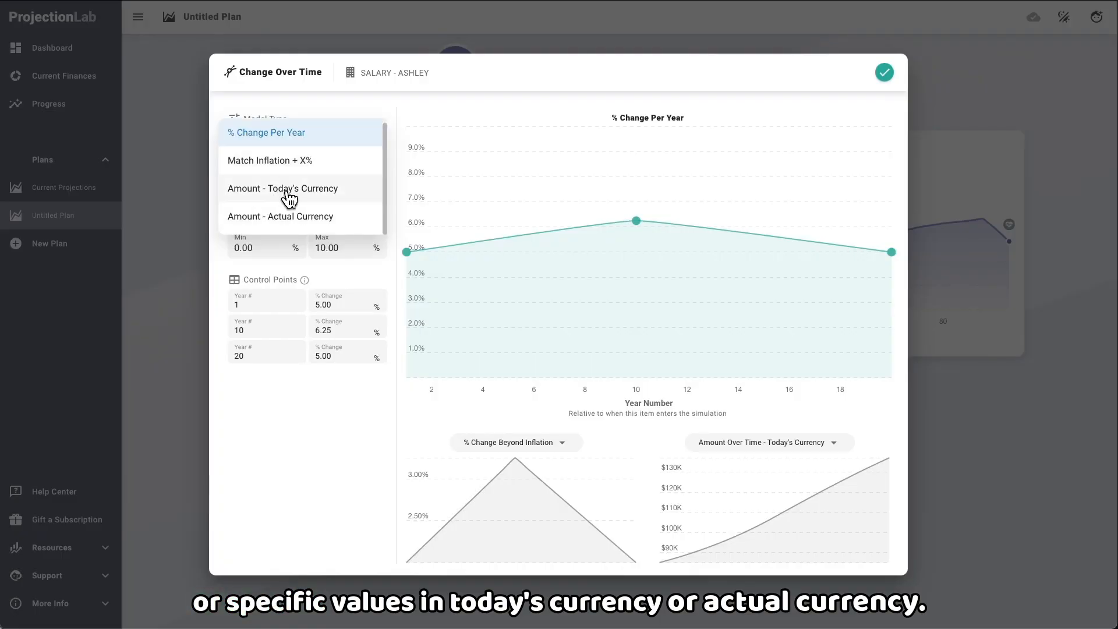
click(452, 78)
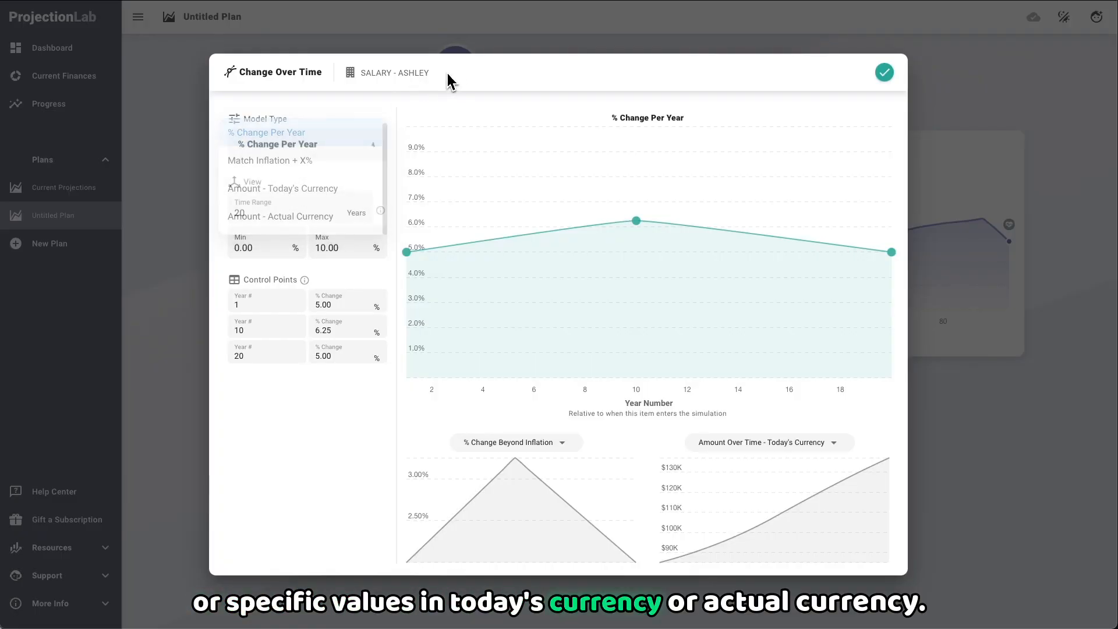
click(883, 72)
Step: Restore the first salary's yearly change to Match Inflation +X% and save the income
click(399, 320)
scroll(399, 324, down, 3)
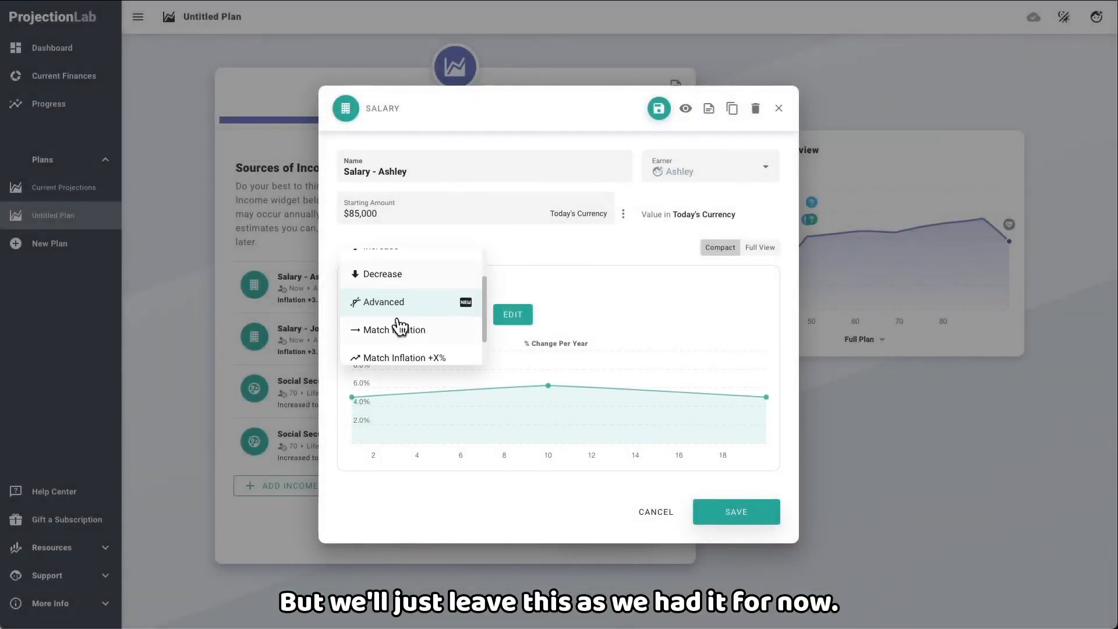
click(406, 329)
click(734, 455)
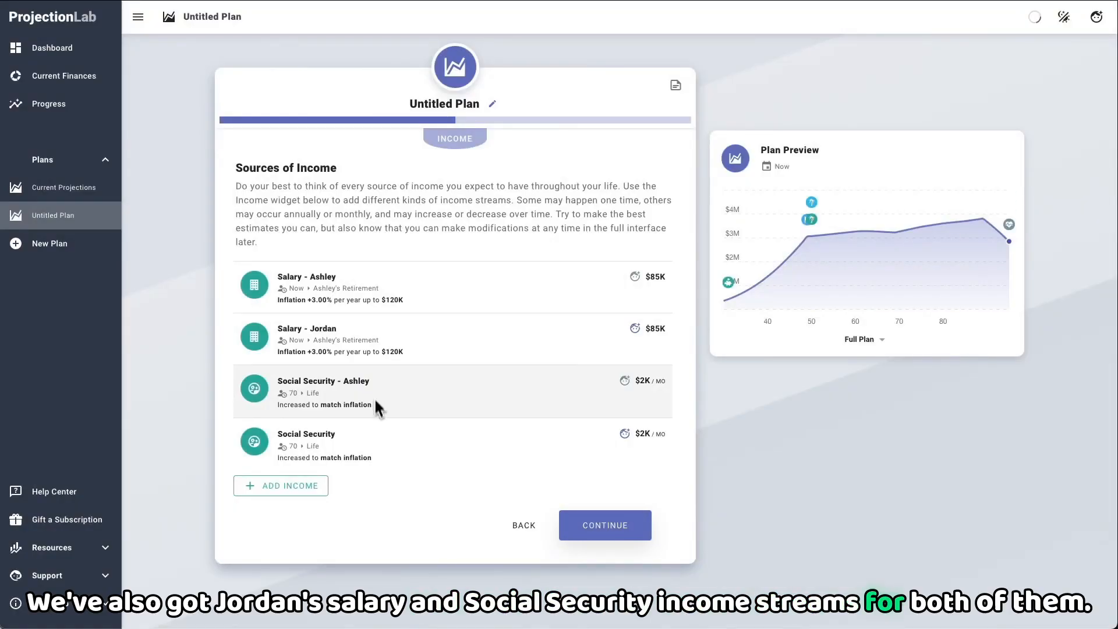
Step: Continue to the cash flow priorities and review the goal details of both partners' 401k/403b contributions
click(591, 526)
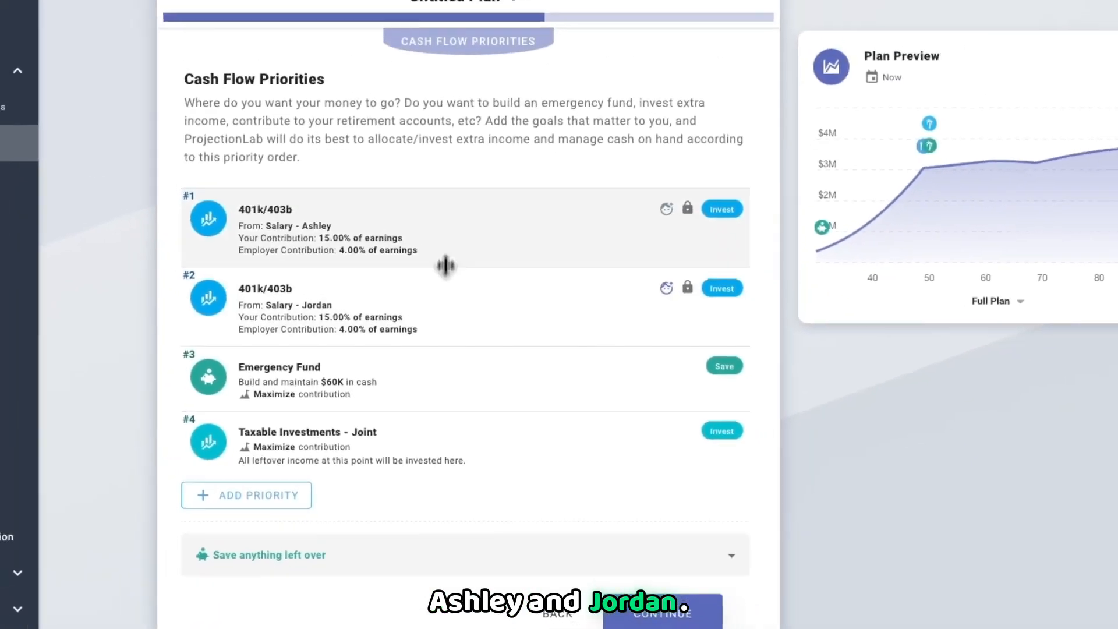
click(457, 157)
click(463, 340)
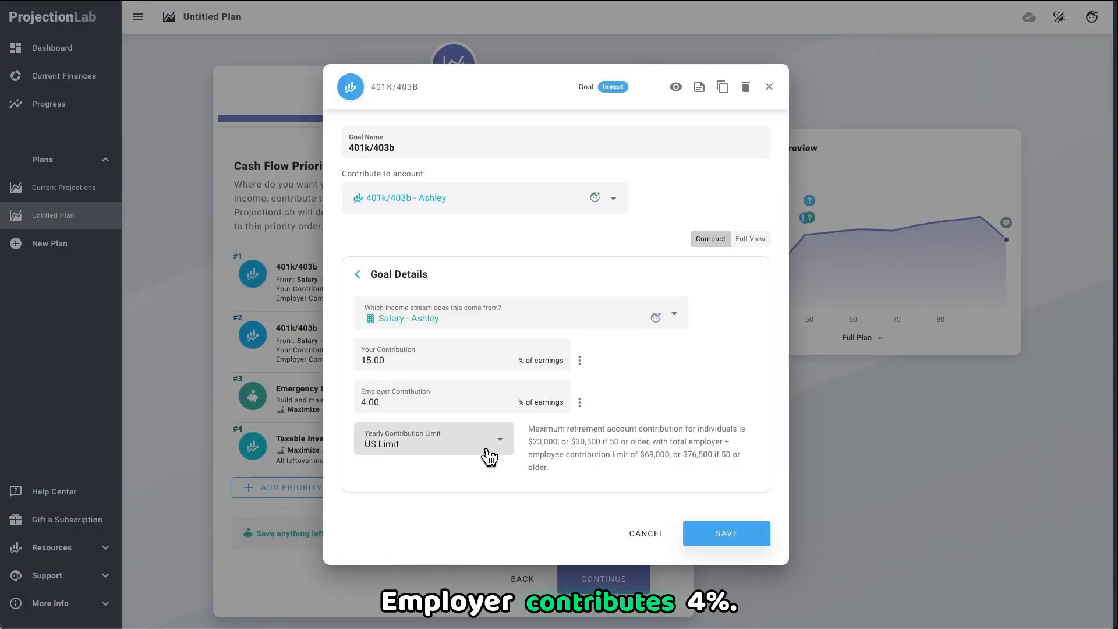
click(769, 86)
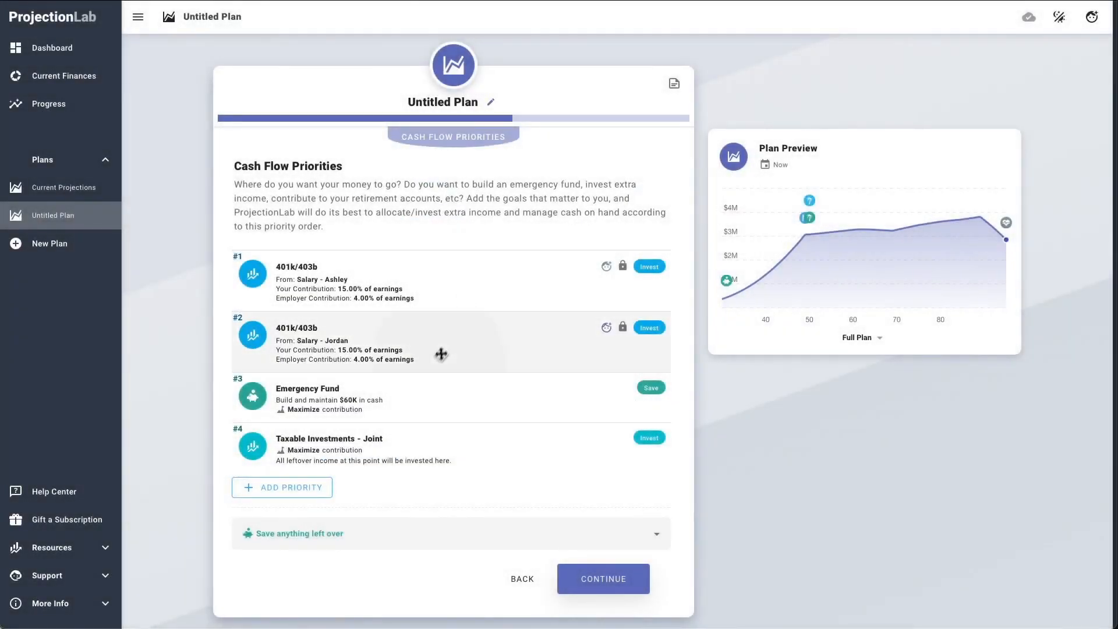
click(440, 351)
click(372, 274)
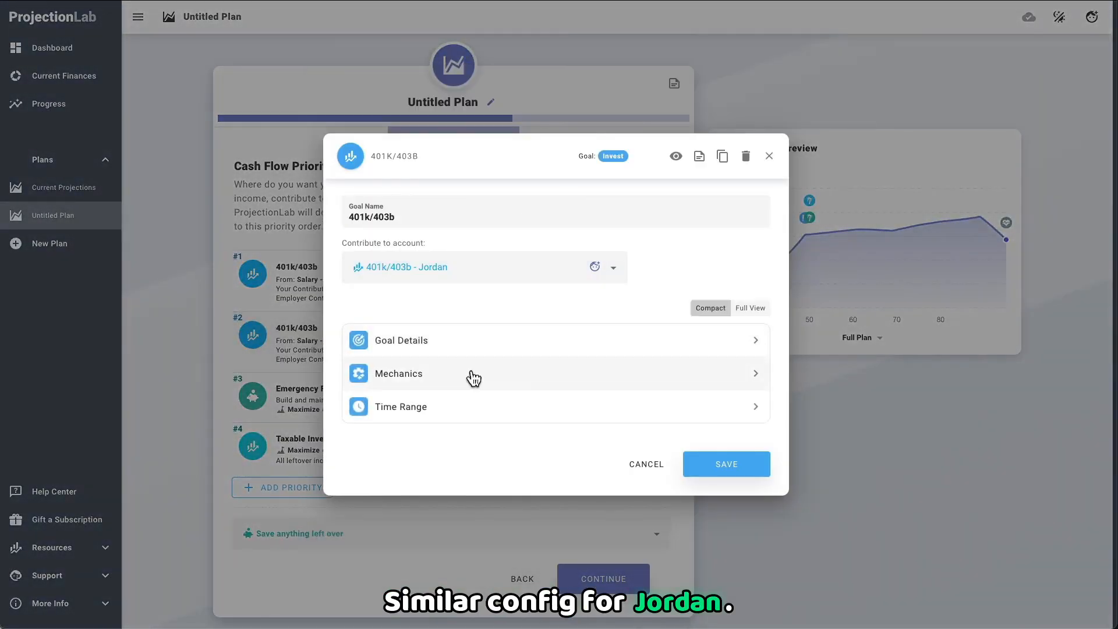
click(523, 404)
click(644, 465)
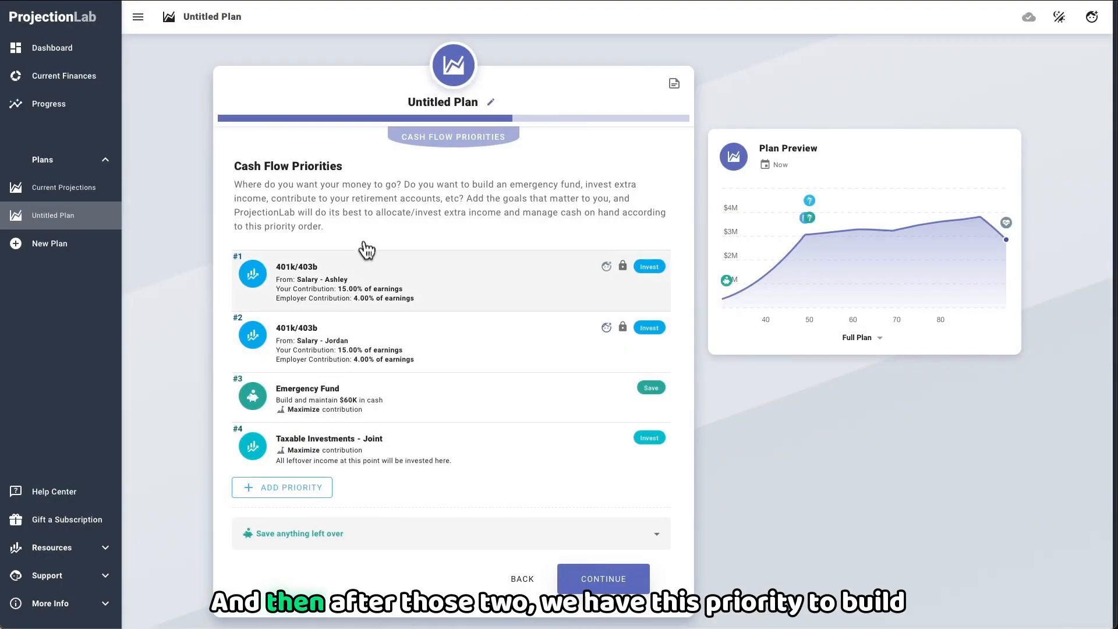
Step: Examine the goal details of the Emergency Fund and Taxable Investments - Joint priorities
click(372, 399)
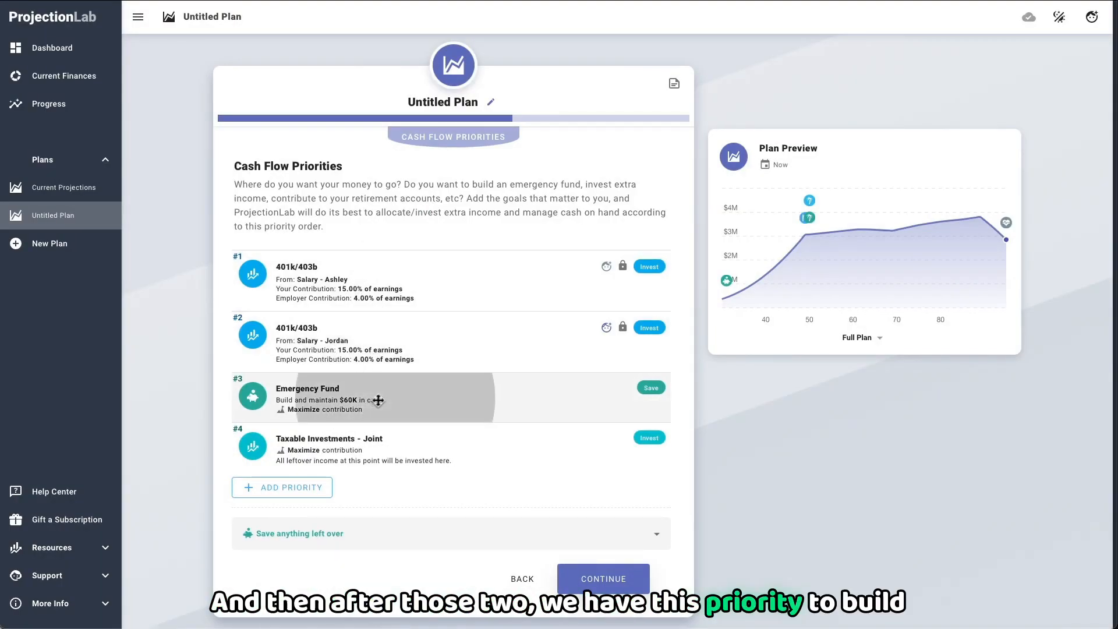
click(406, 349)
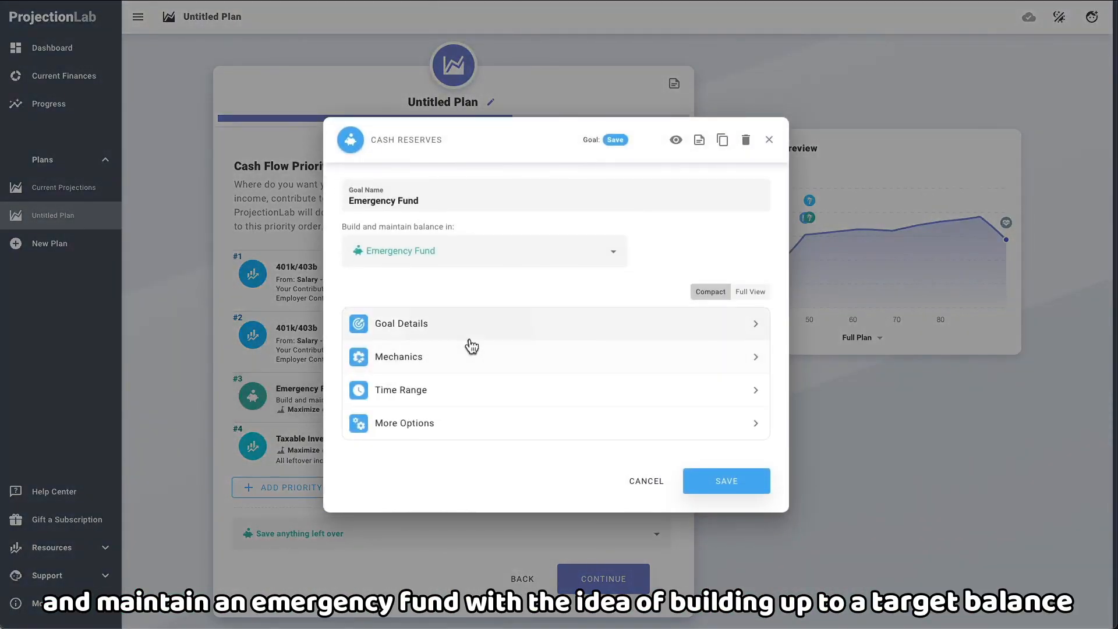
click(469, 335)
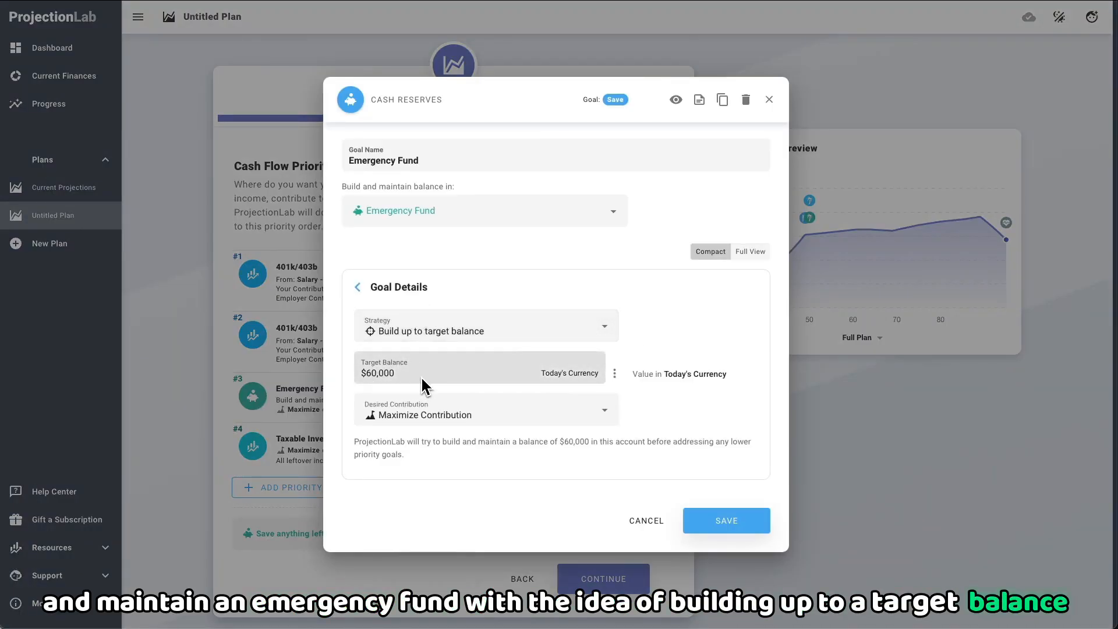
click(768, 99)
click(405, 449)
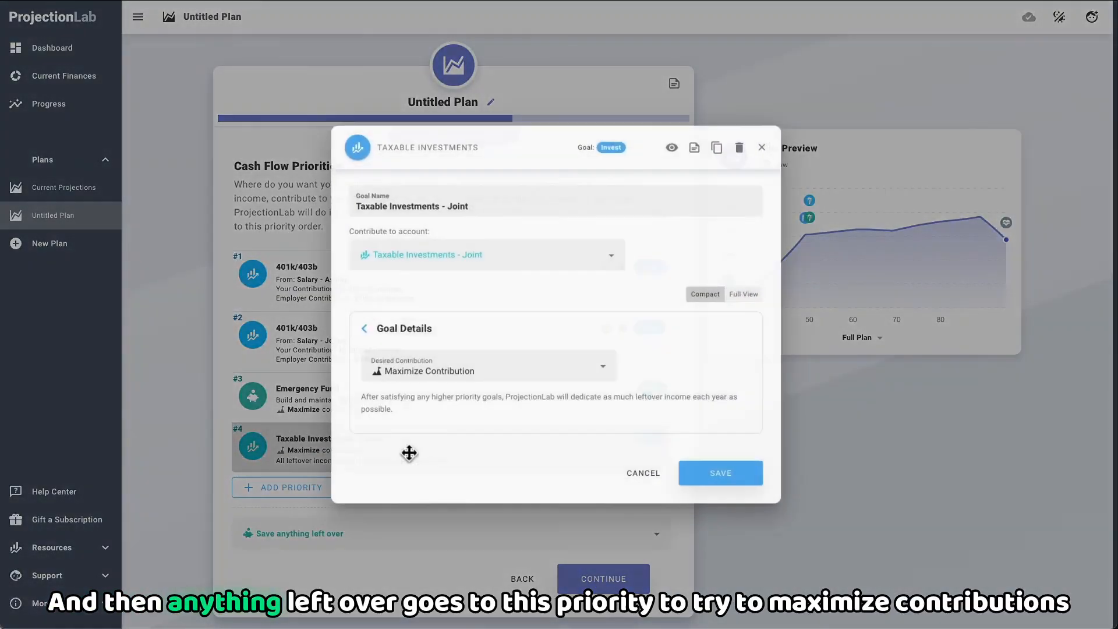
click(400, 337)
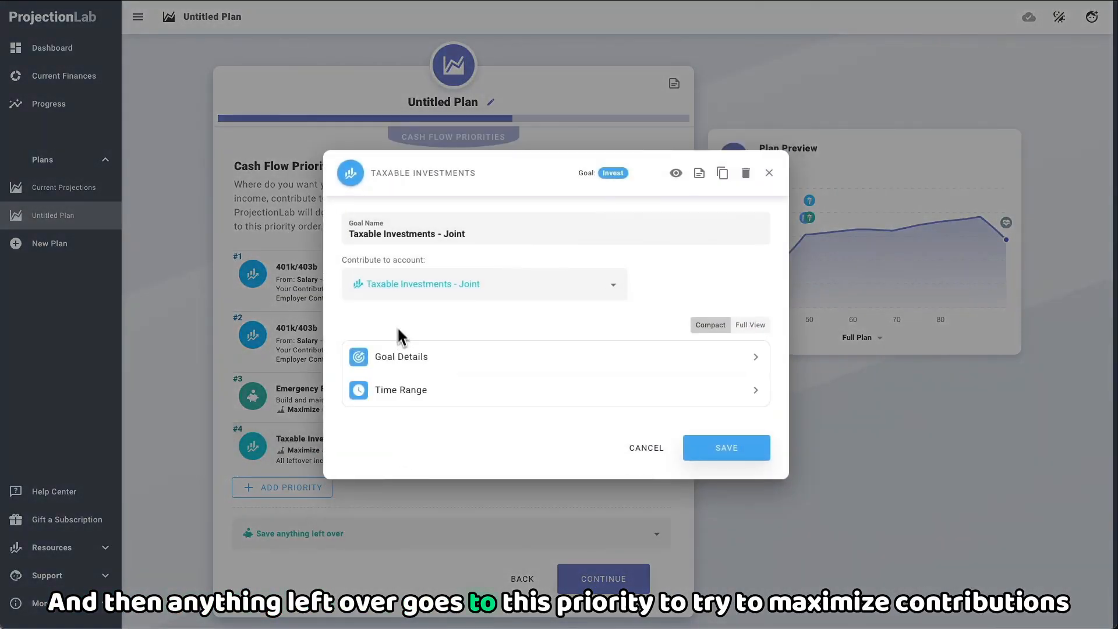
click(427, 363)
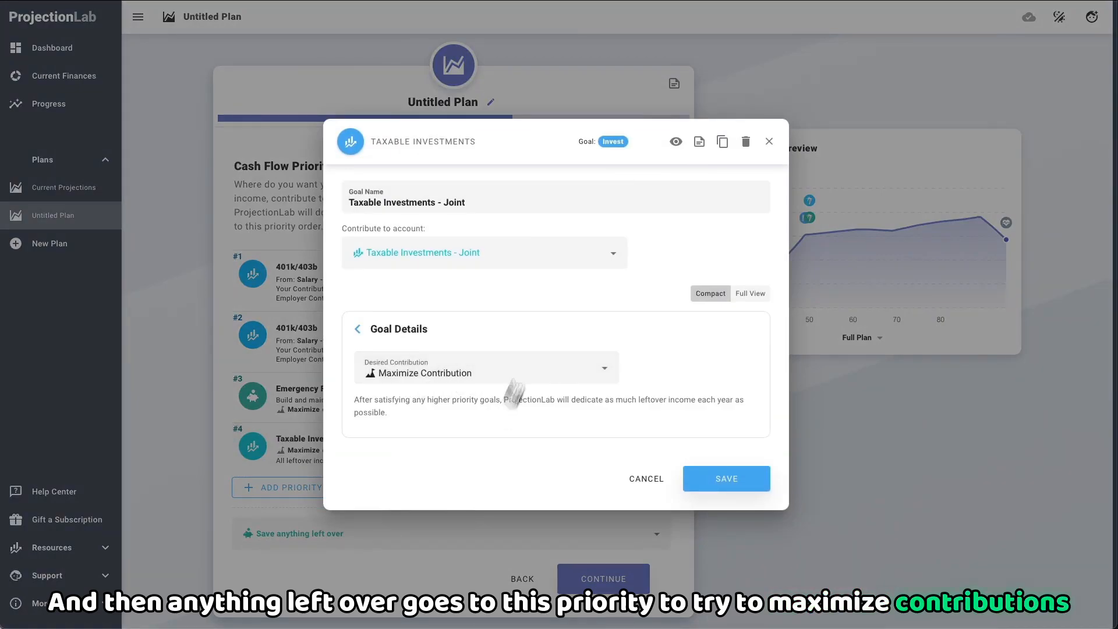
click(762, 149)
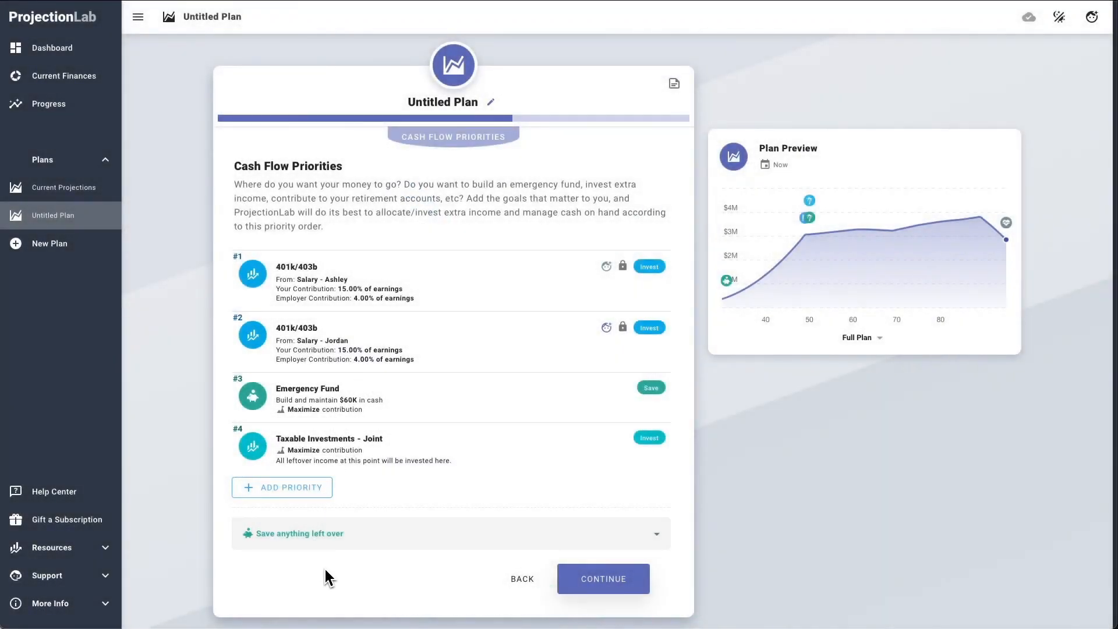
Step: Continue to the expenses and review the Non-discretionary Spending entry without changing it
click(611, 585)
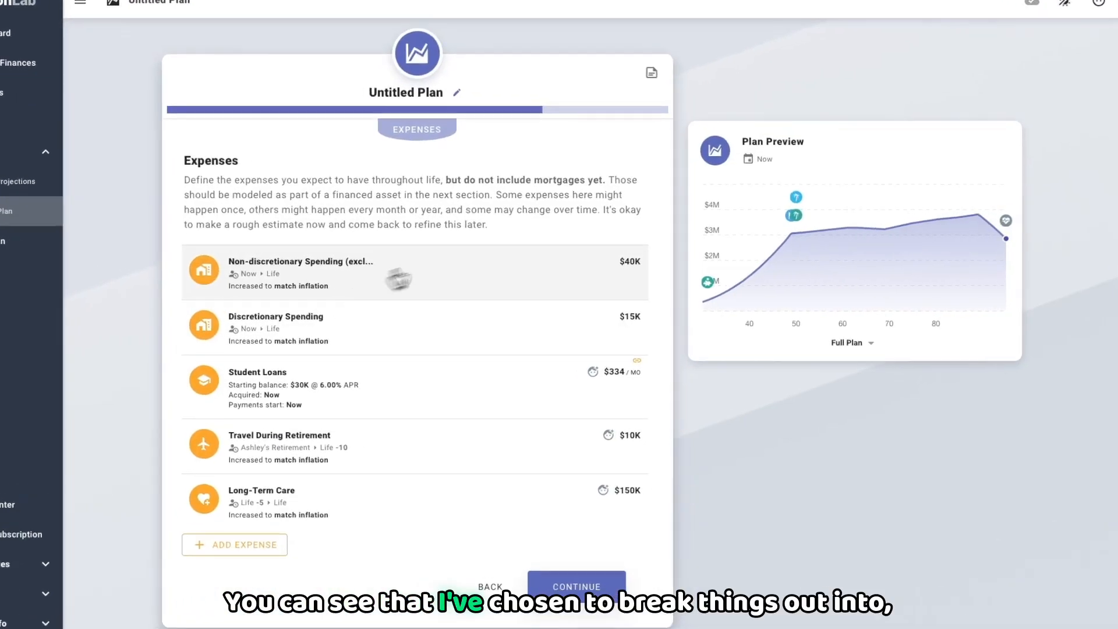
click(390, 284)
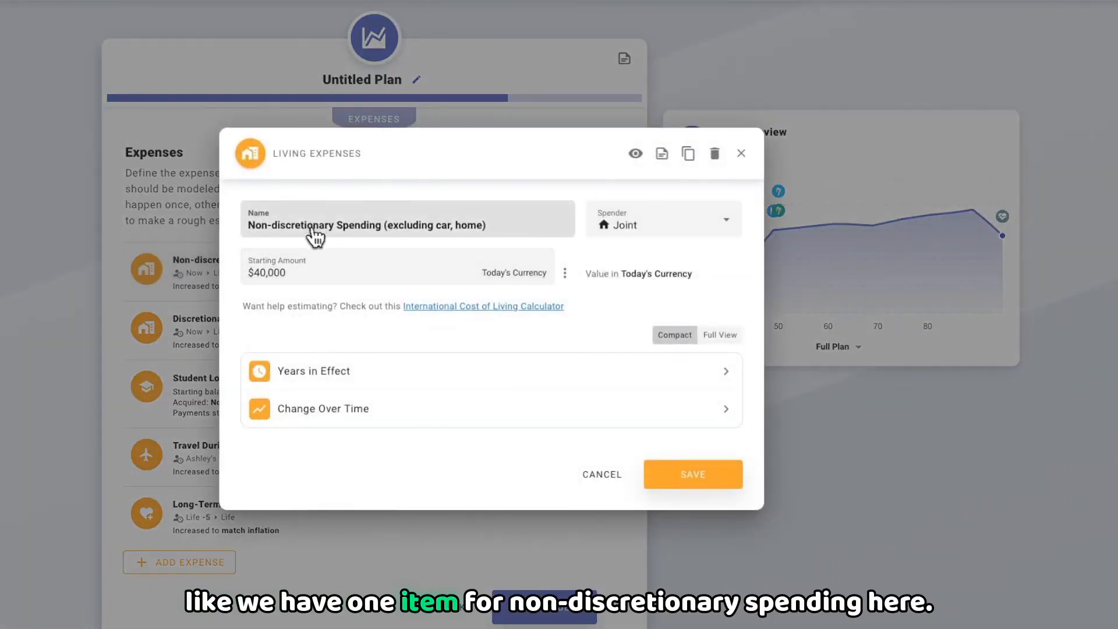
click(742, 153)
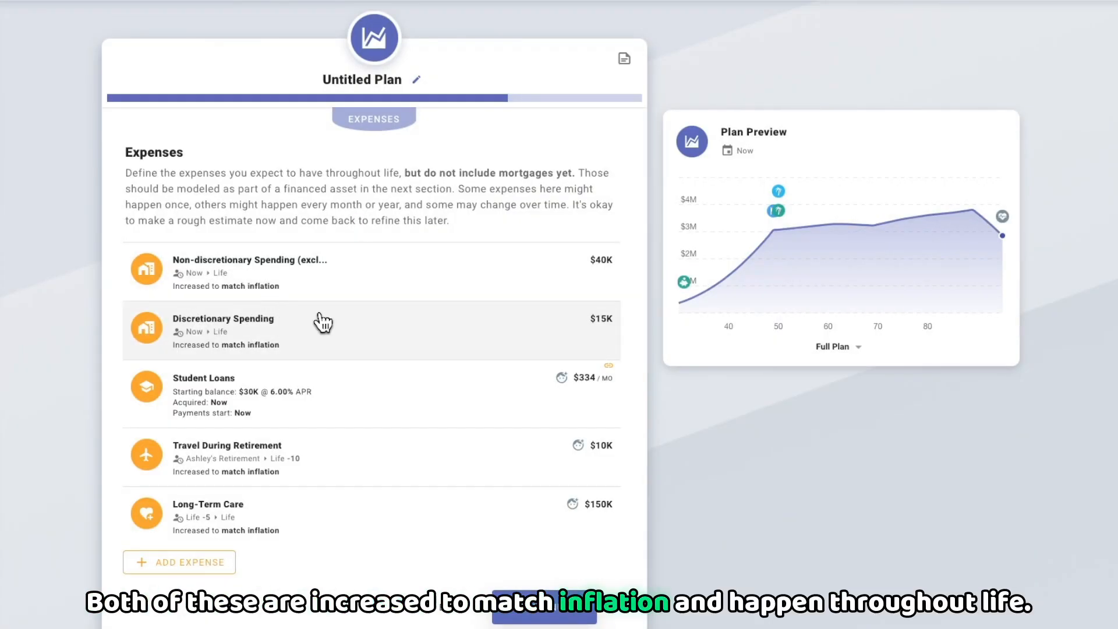
Step: Review the Student Loans financing details and the Travel During Retirement expense's years in effect, leaving both unchanged
click(335, 409)
click(393, 396)
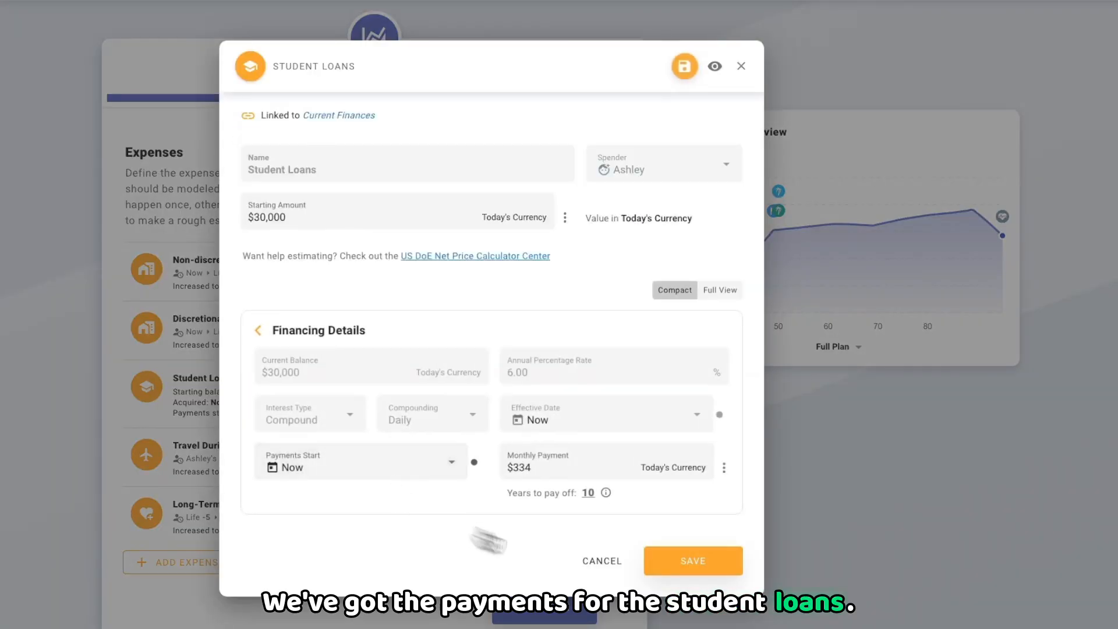
click(599, 560)
click(309, 464)
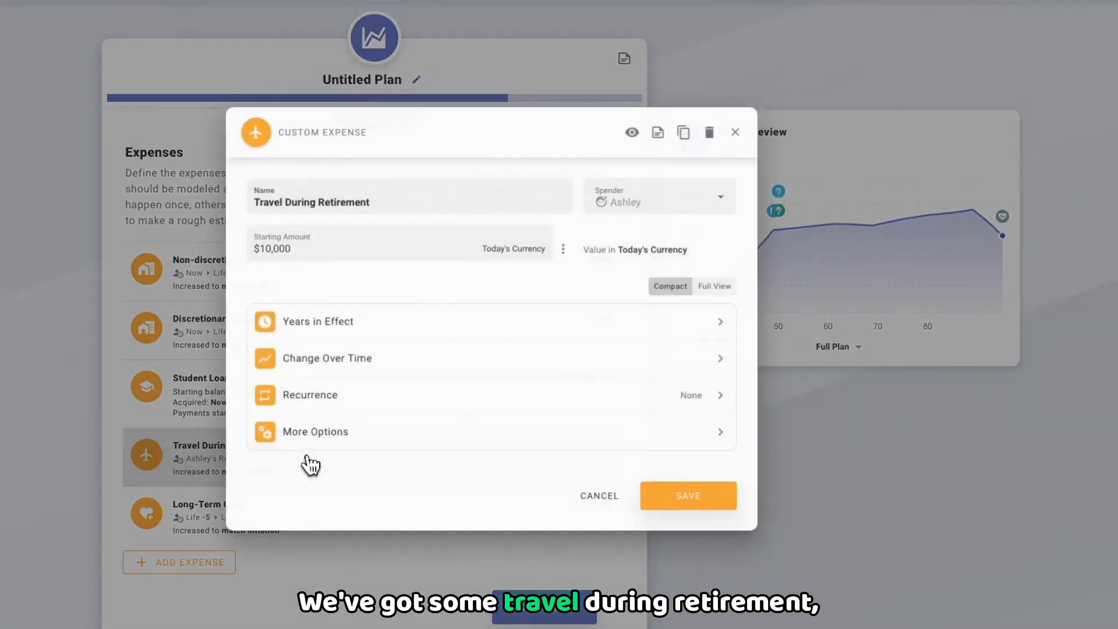
click(428, 324)
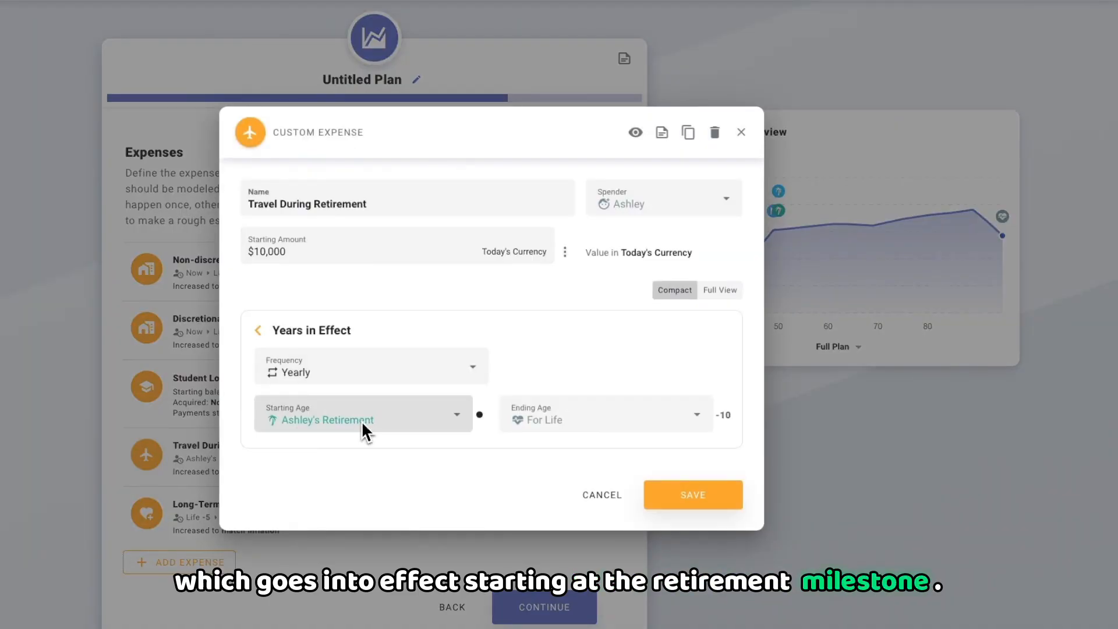
click(596, 492)
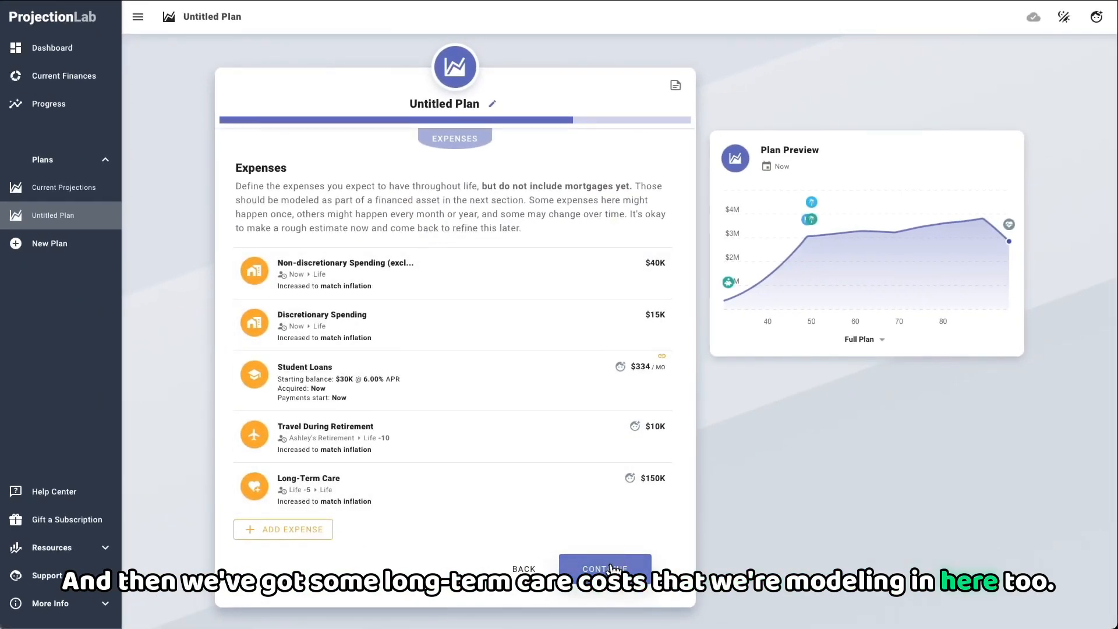
Step: Continue to the real assets and review the House's yearly expense assumptions without changing them
click(609, 568)
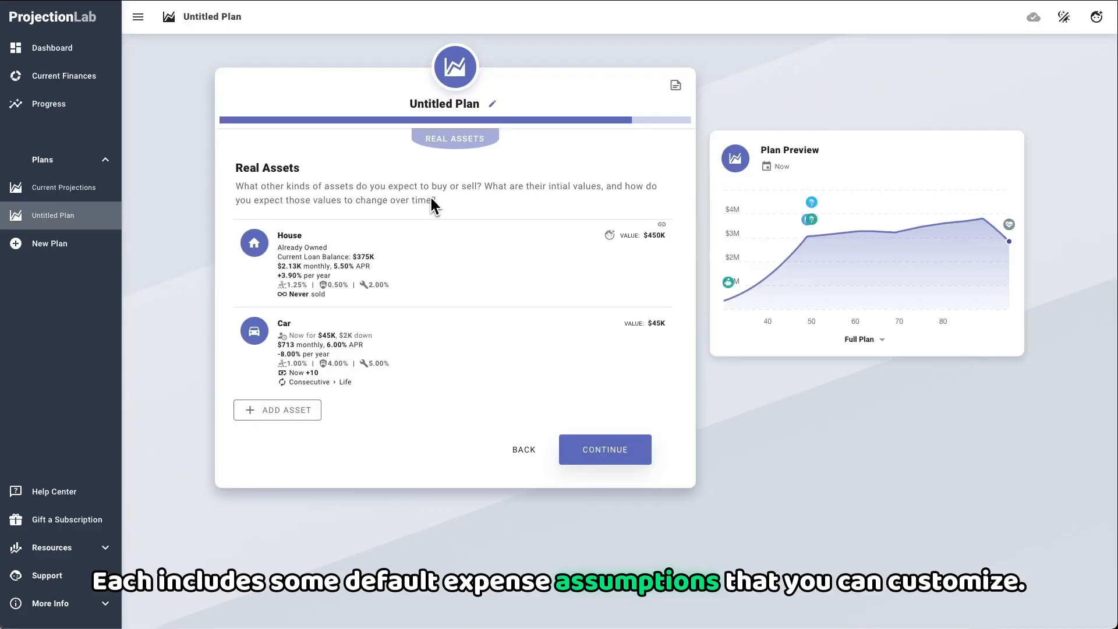
click(429, 282)
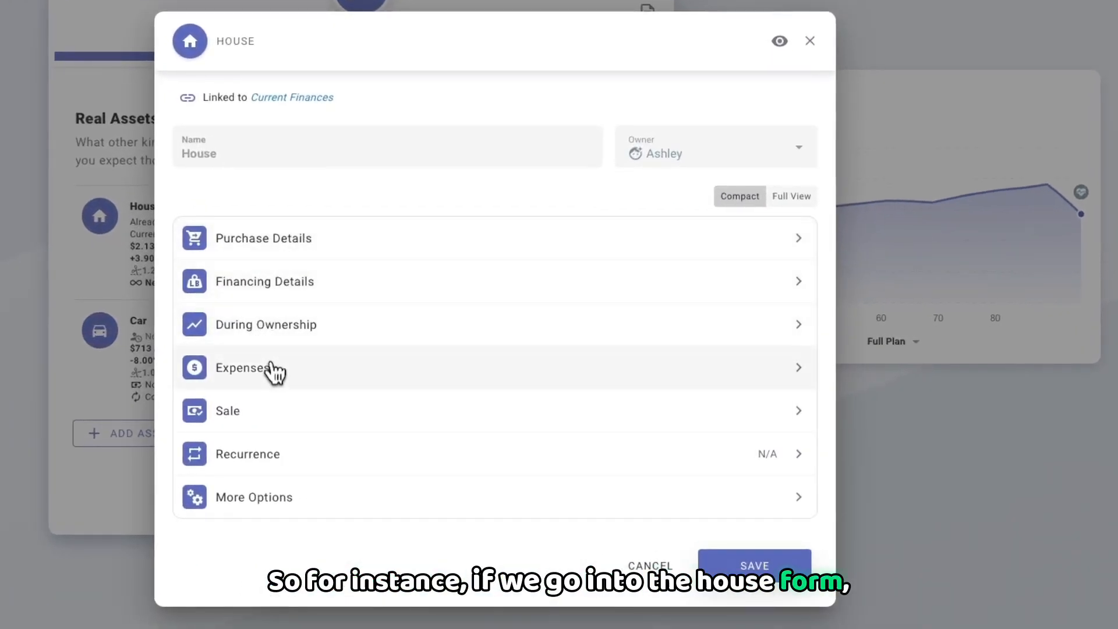
click(273, 371)
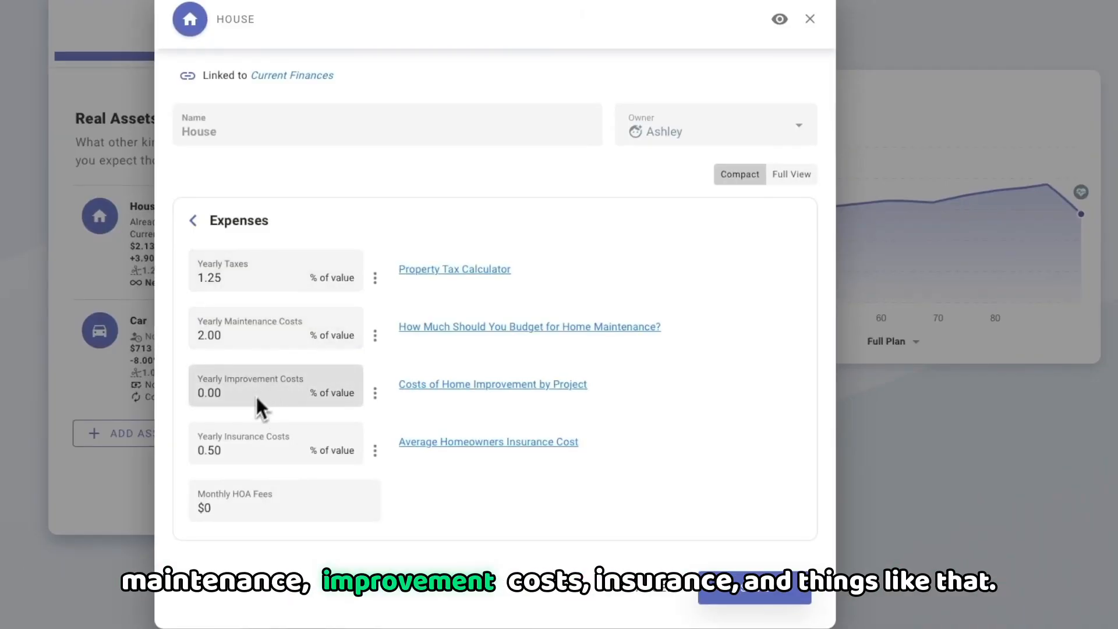
click(193, 220)
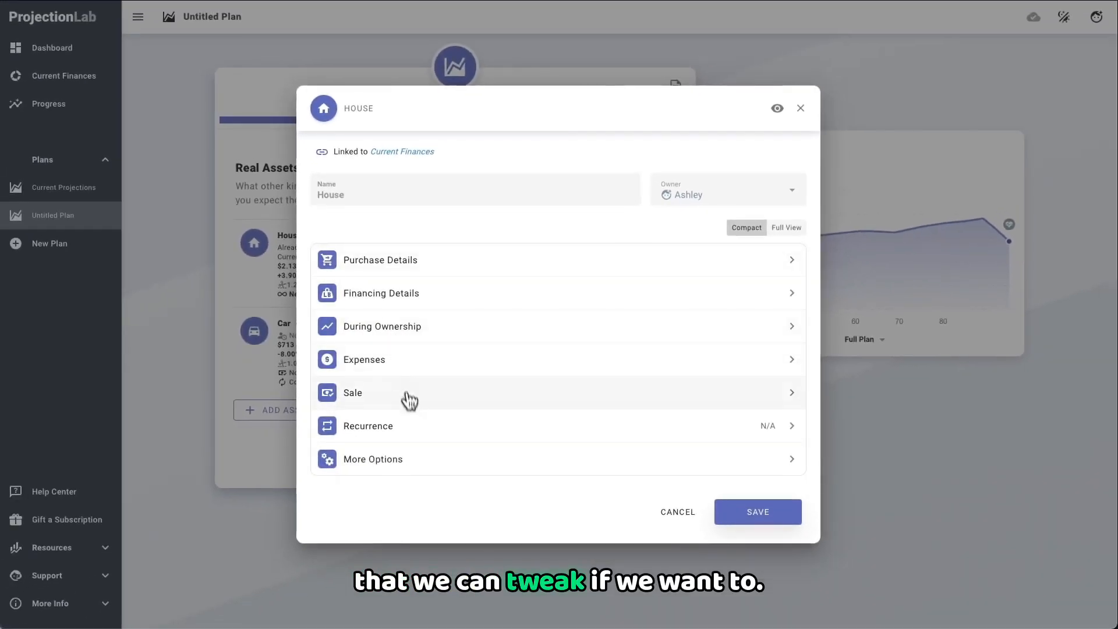
click(675, 513)
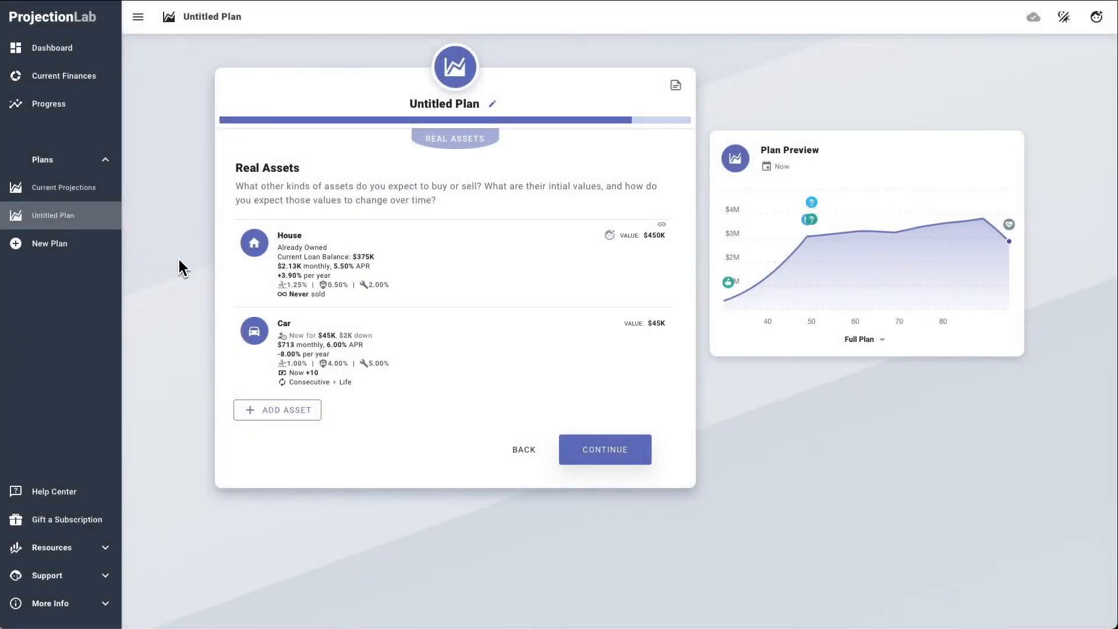
Step: Examine the Car asset's recurrence, purchase details and sale settings, and close it without changes
click(386, 360)
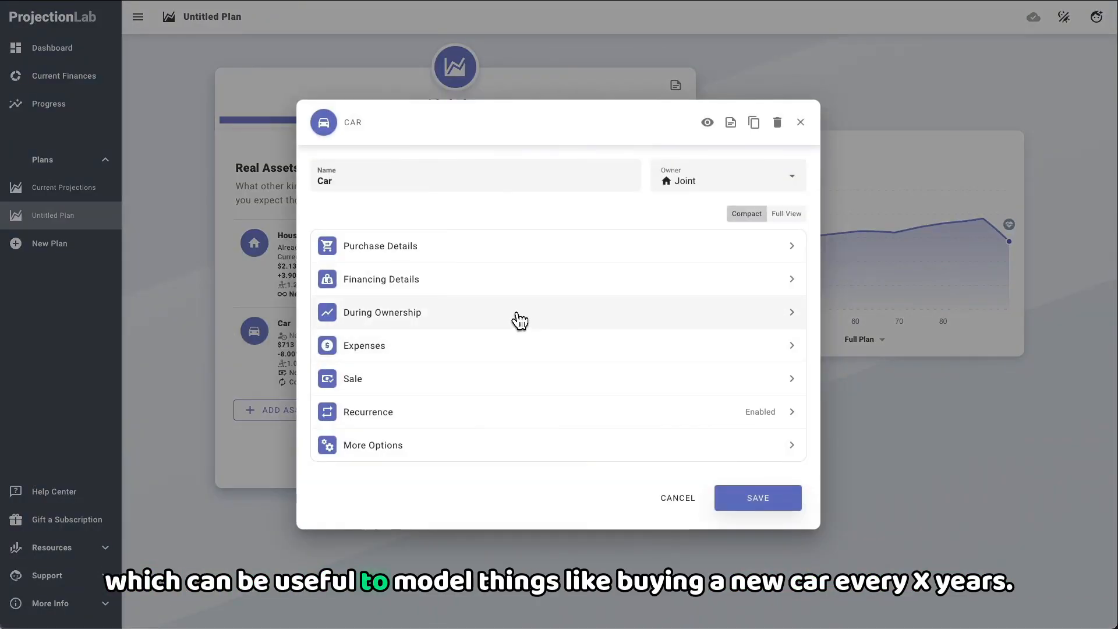
click(487, 417)
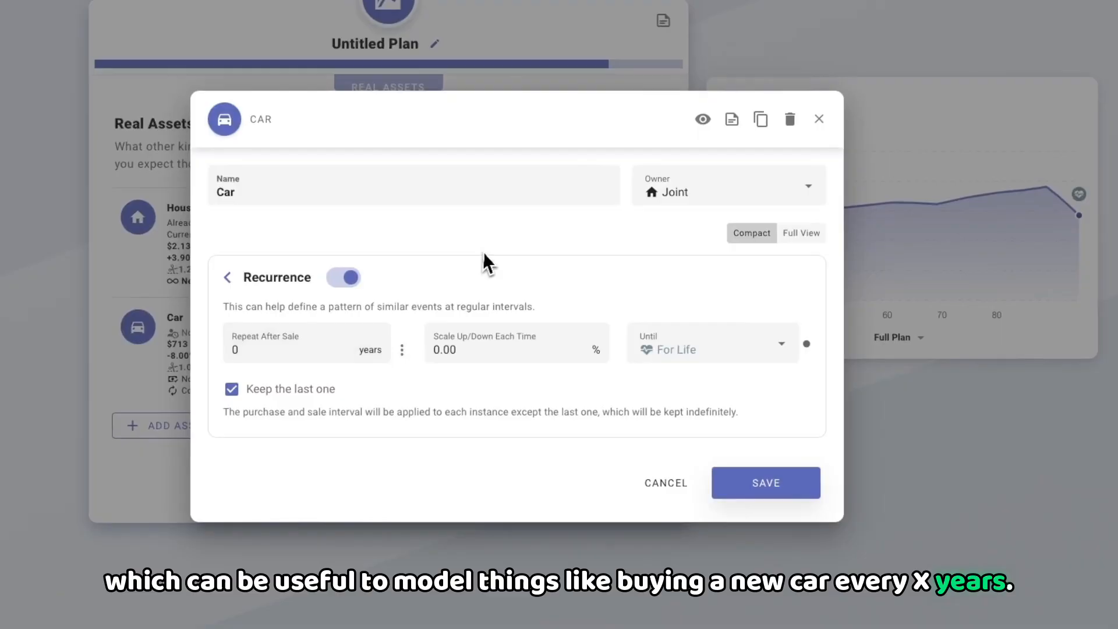
click(231, 281)
click(329, 231)
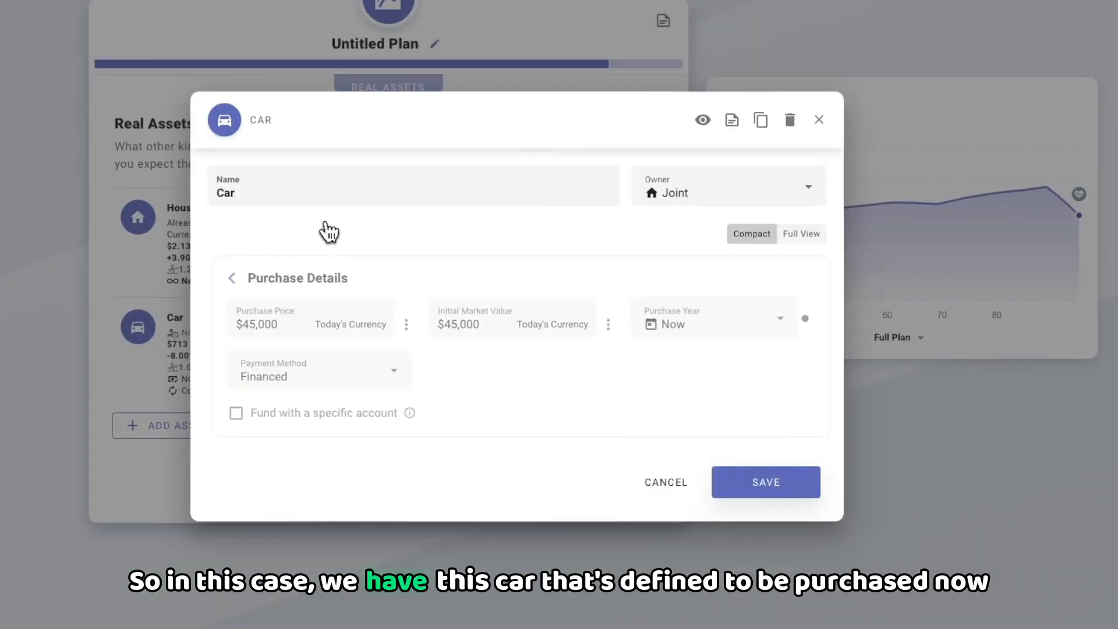
click(232, 279)
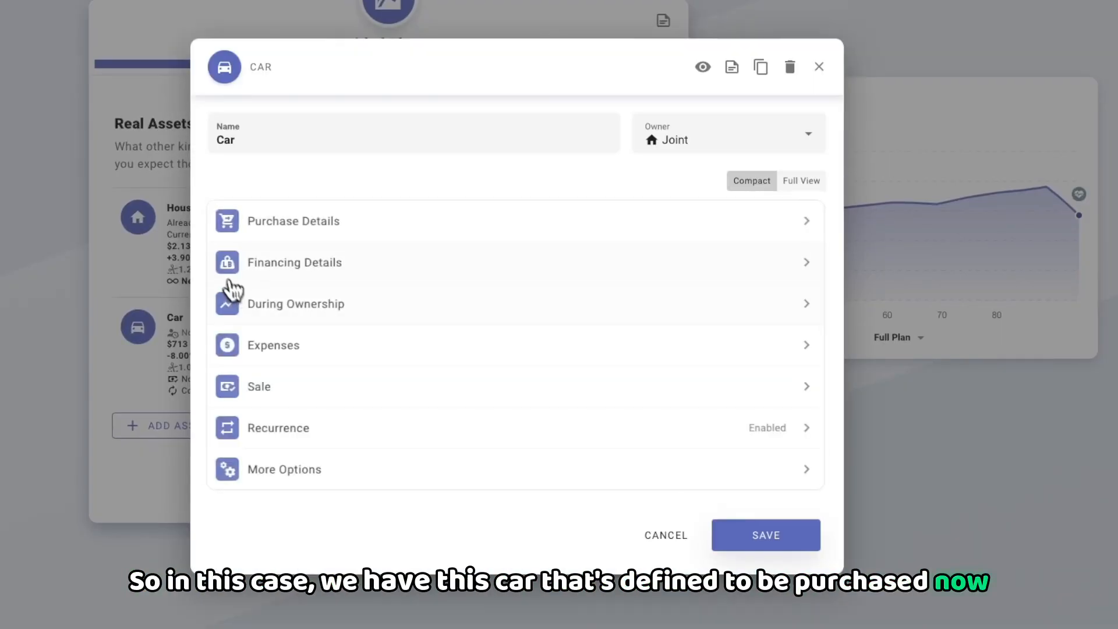
click(279, 387)
click(227, 290)
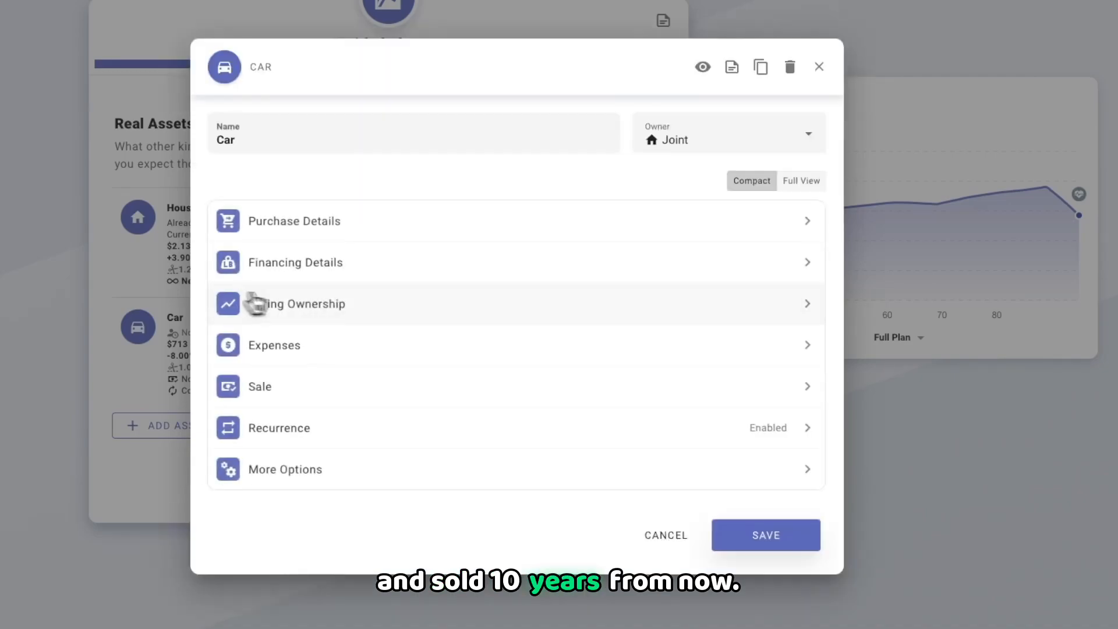
click(391, 427)
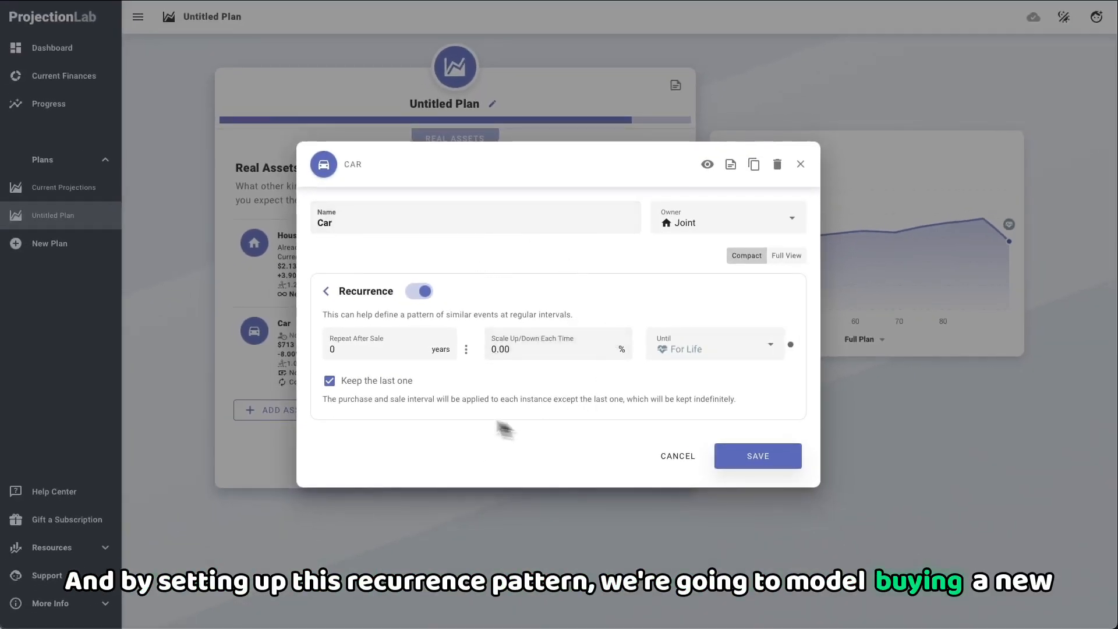
click(799, 165)
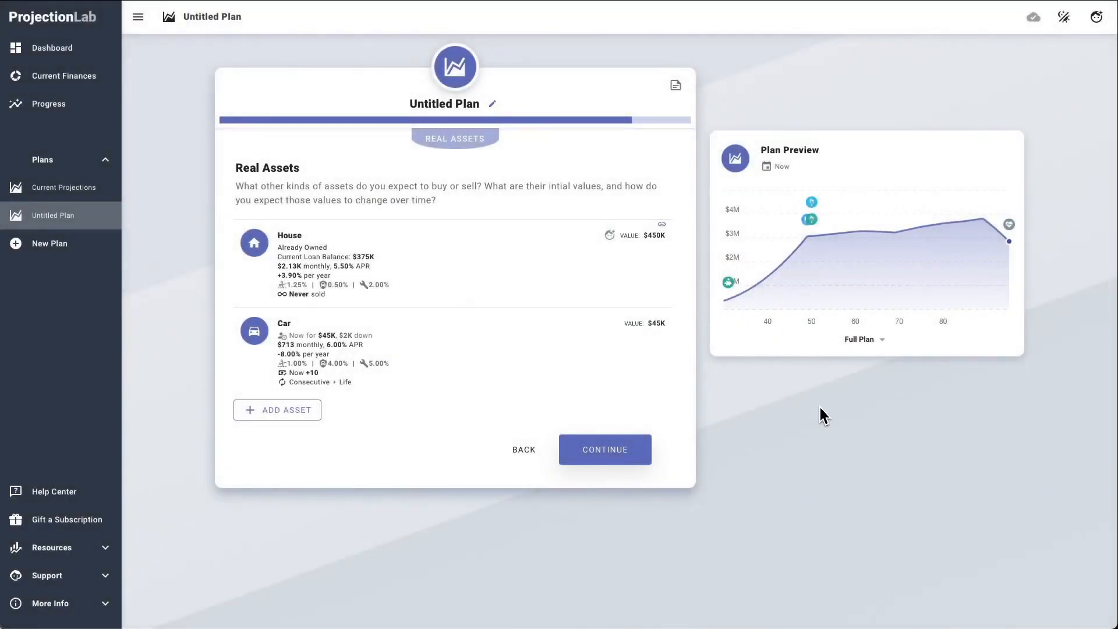
Step: Continue to the tax calculations, apply the United States international tax preset and confirm the plan
click(629, 448)
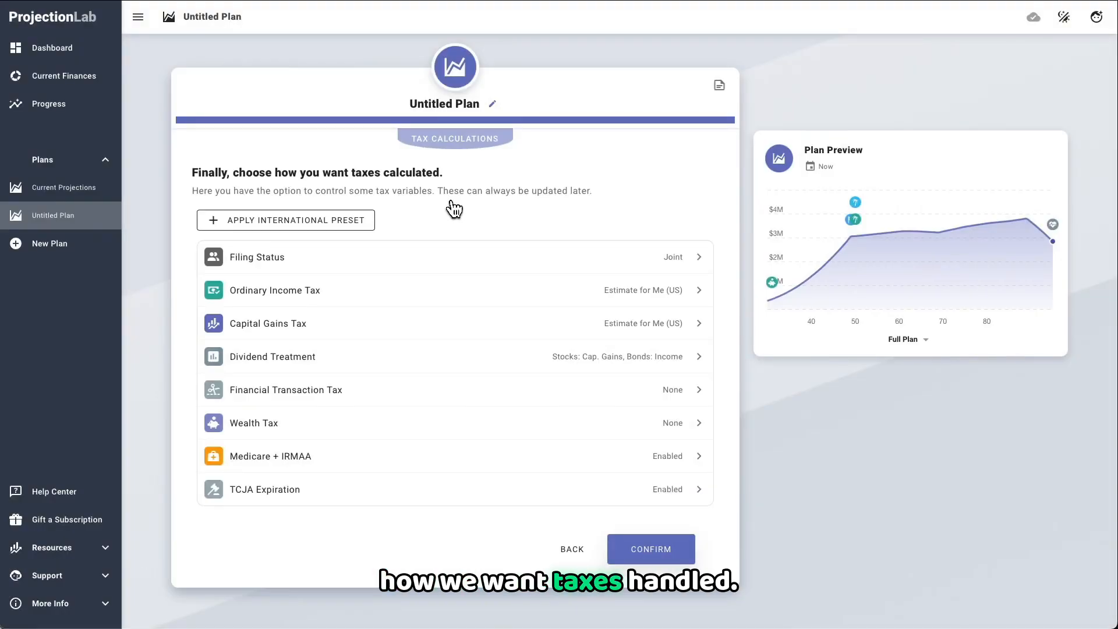
click(300, 226)
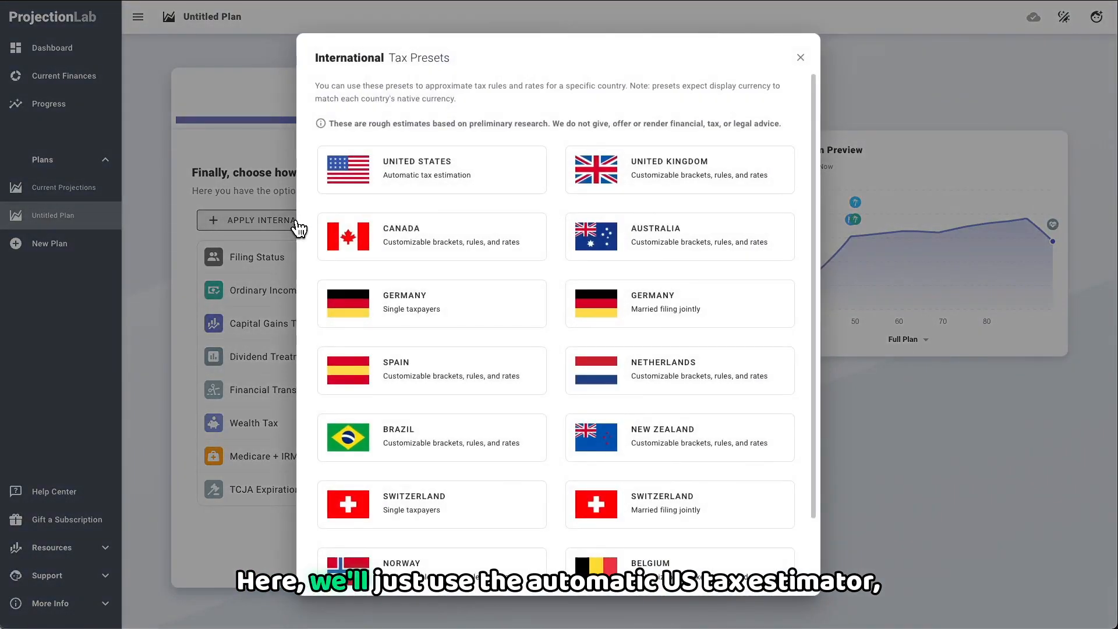
click(461, 177)
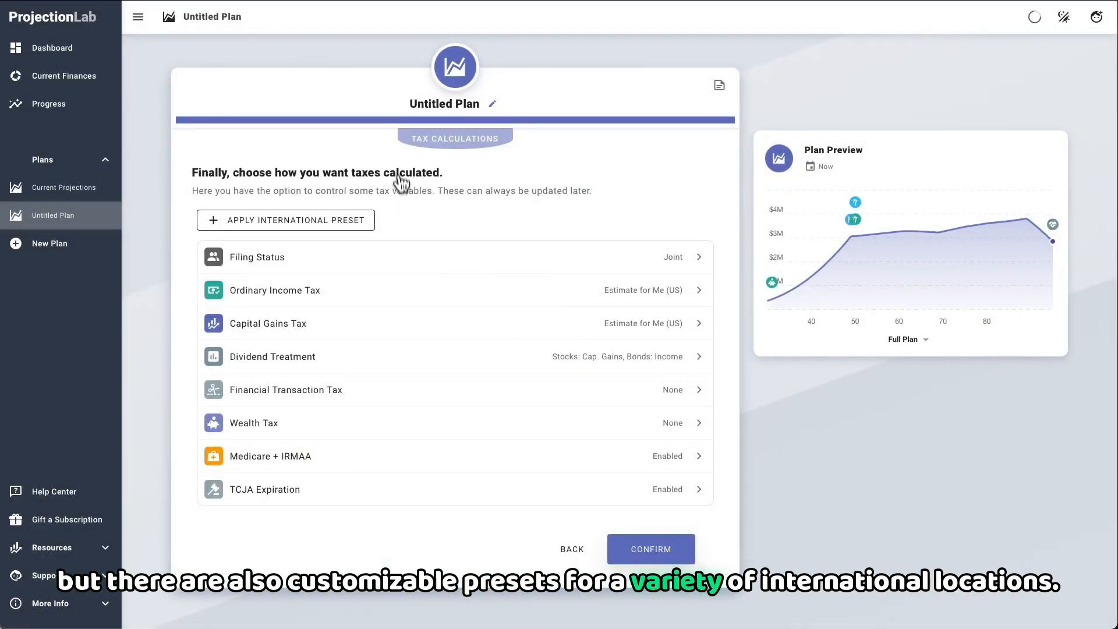
click(646, 550)
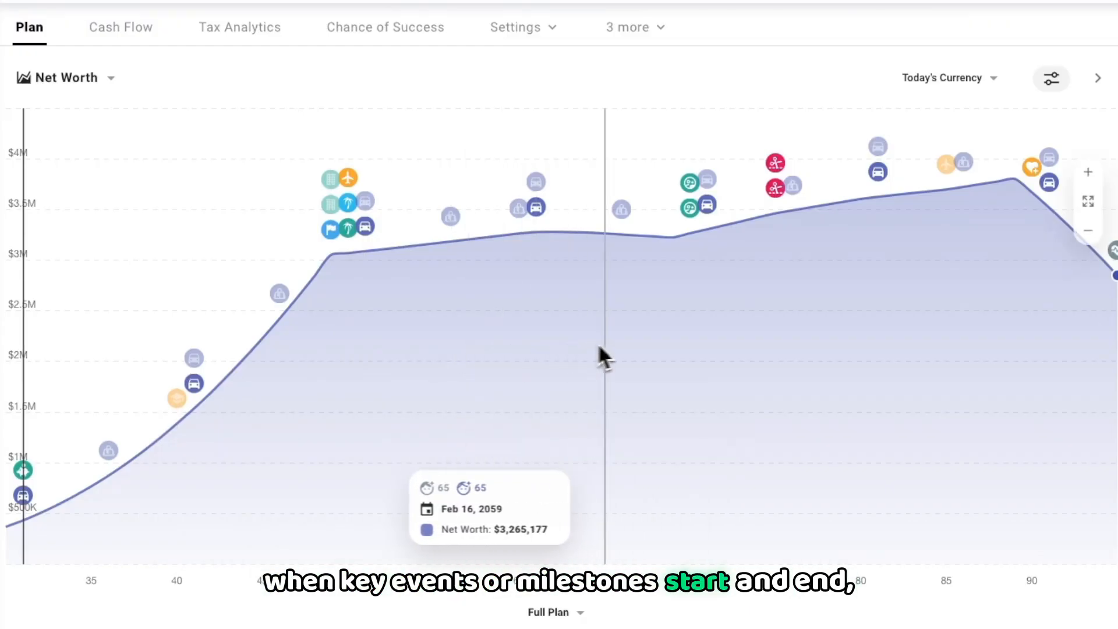
Step: Select 02/16/2043 on the Net Worth chart and inspect the taxable income breakdown by total income and deductions
click(336, 355)
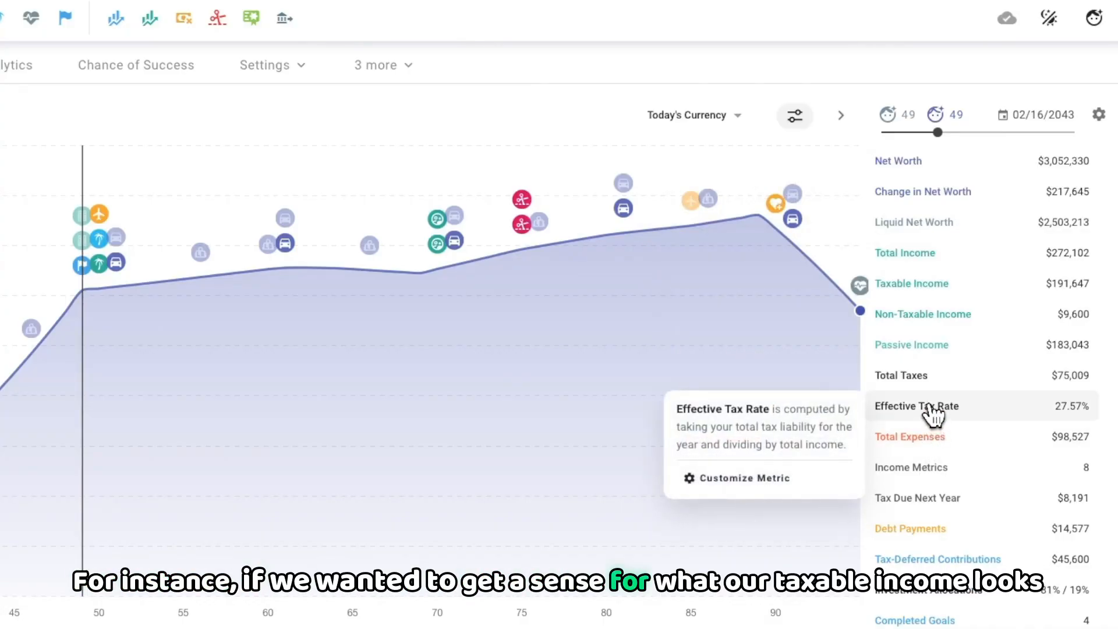
click(917, 296)
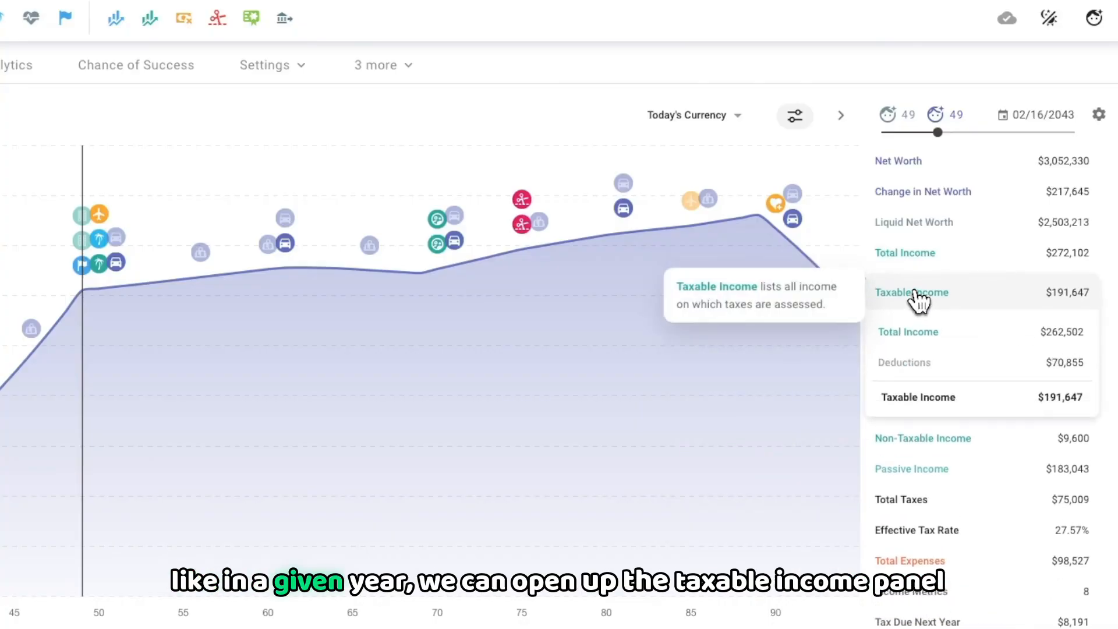
click(914, 333)
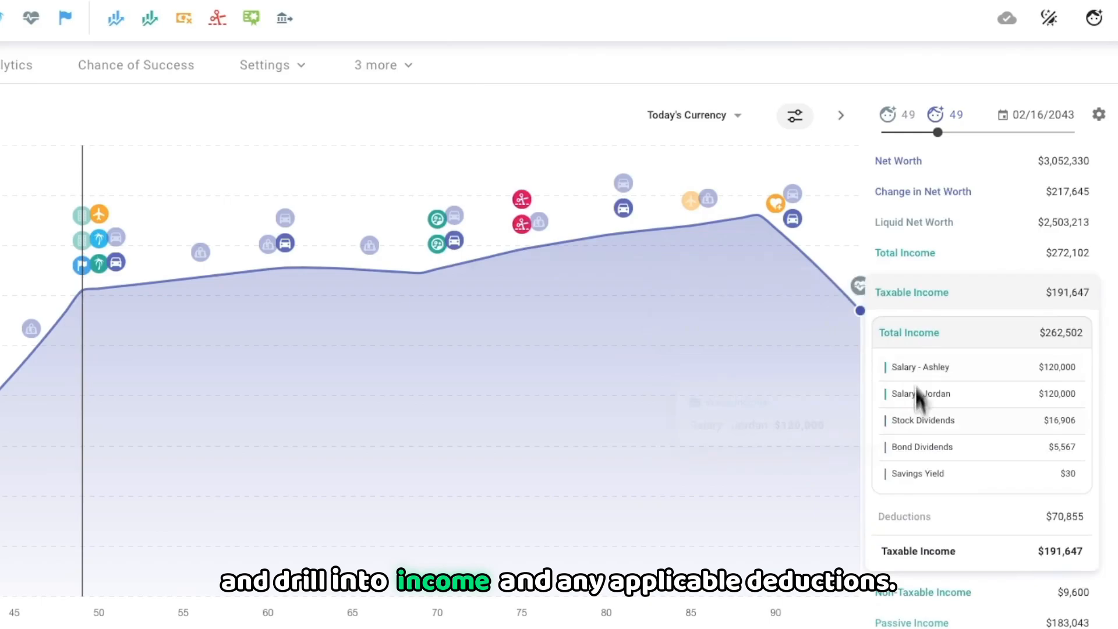
click(921, 518)
scroll(921, 515, down, 4)
mouse_move(932, 496)
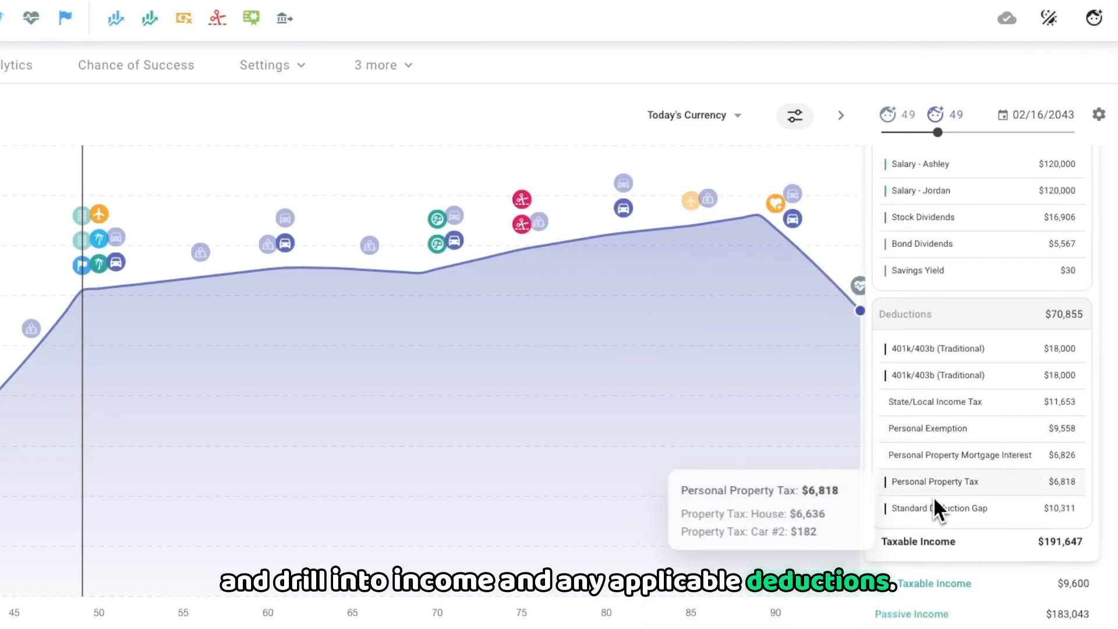
scroll(932, 495, up, 4)
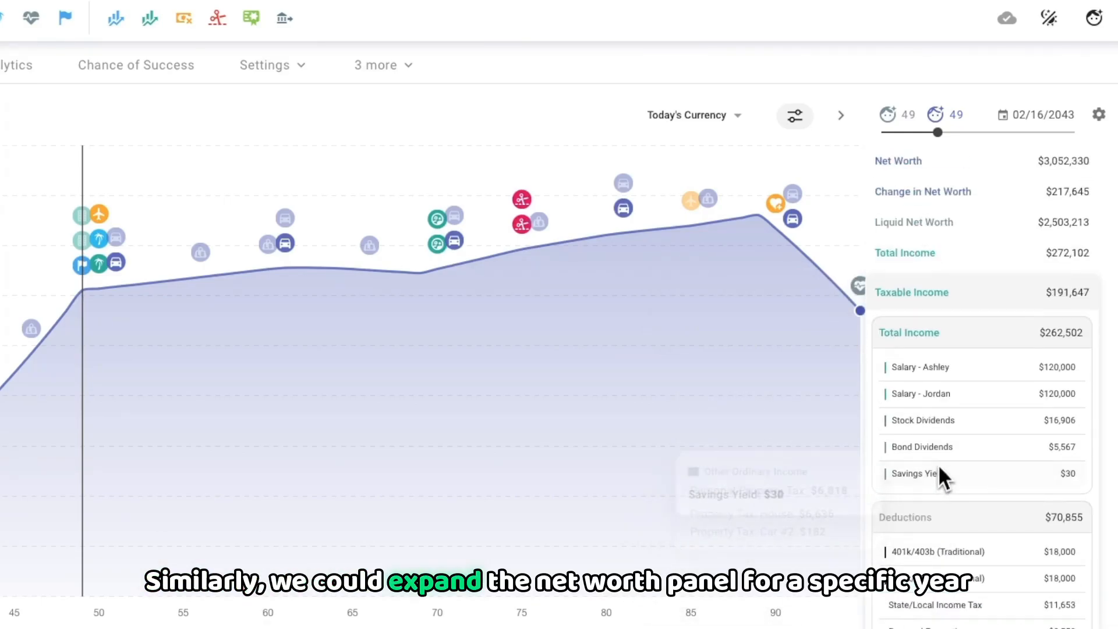
click(931, 293)
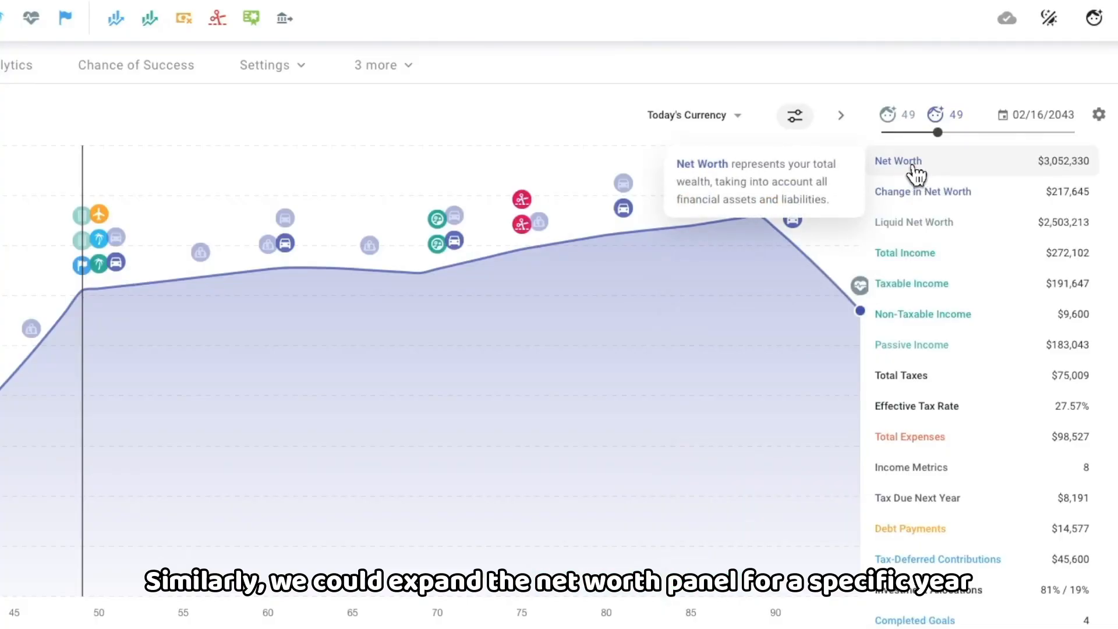
Step: Expand the net worth breakdown and examine both partners' accounts and assets for 02/16/2040, then collapse it
click(899, 162)
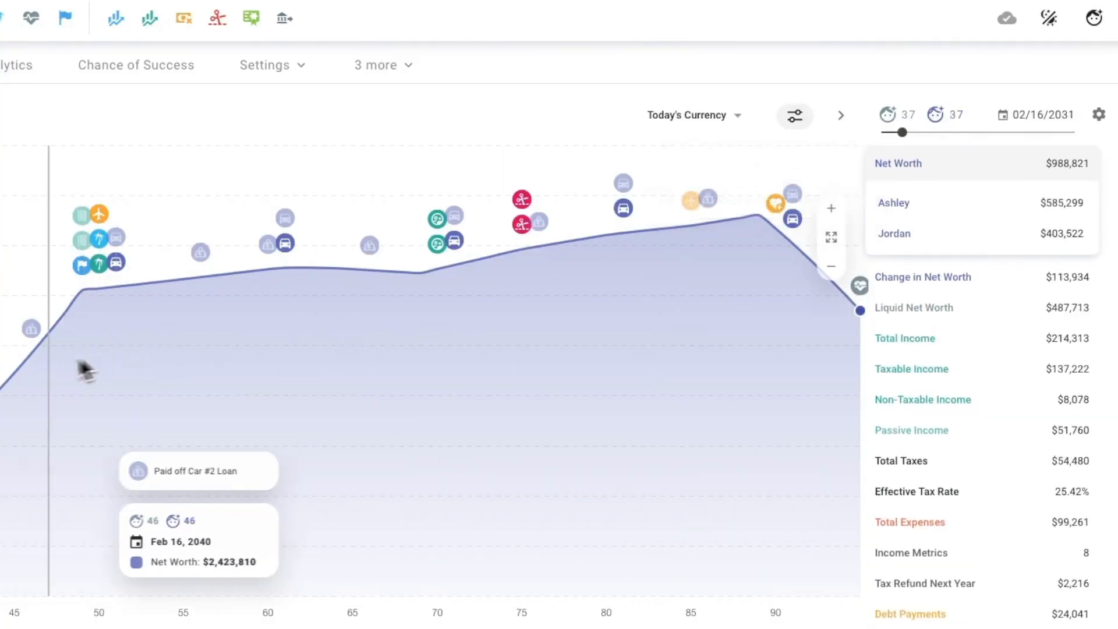
click(1006, 204)
click(950, 449)
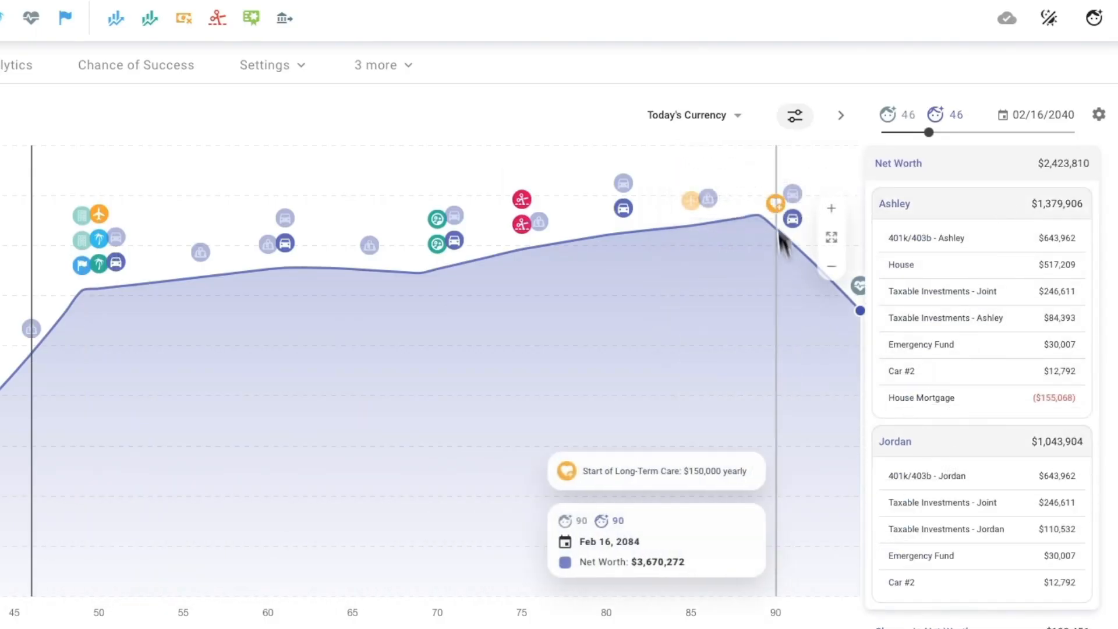
click(910, 163)
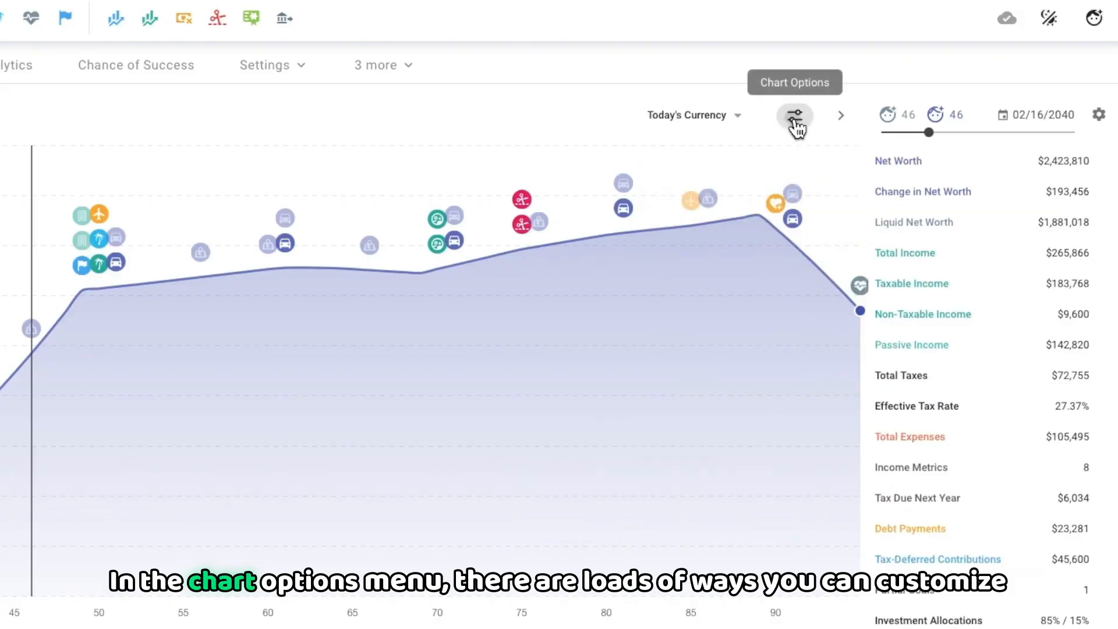
Step: Look through the Chart Type and Datasets sections of the chart options without changing anything
click(795, 121)
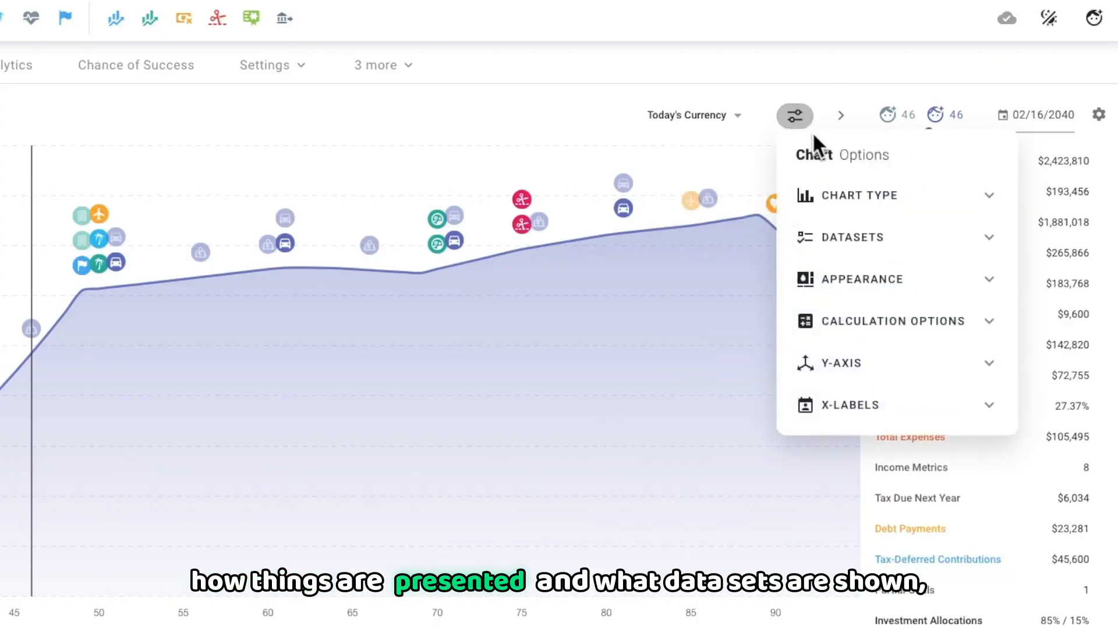
click(873, 201)
click(873, 201)
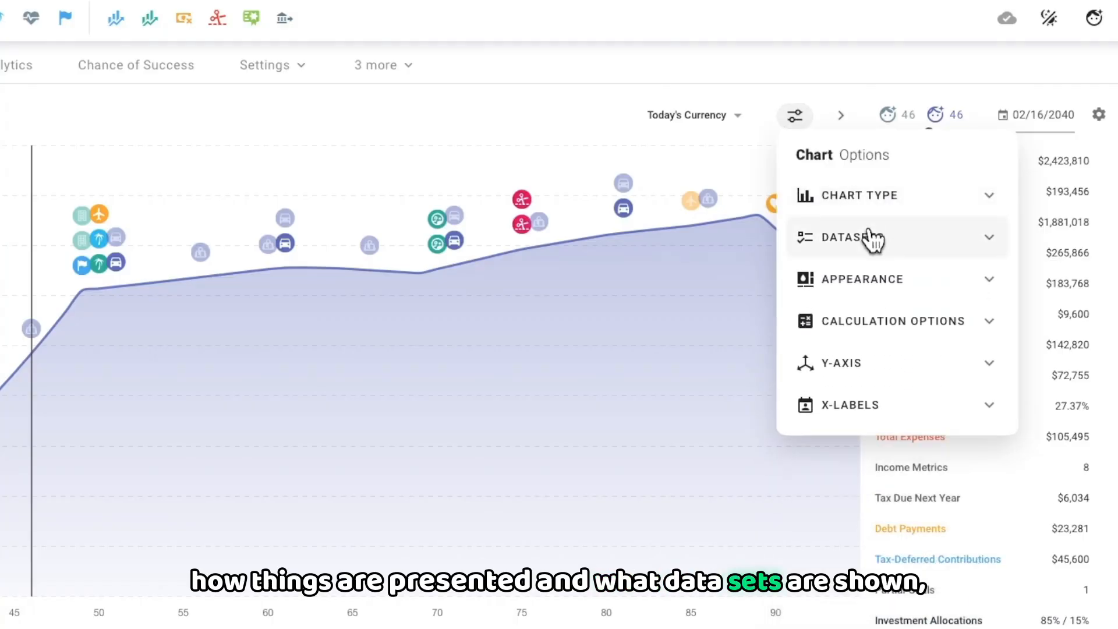
click(871, 238)
click(870, 240)
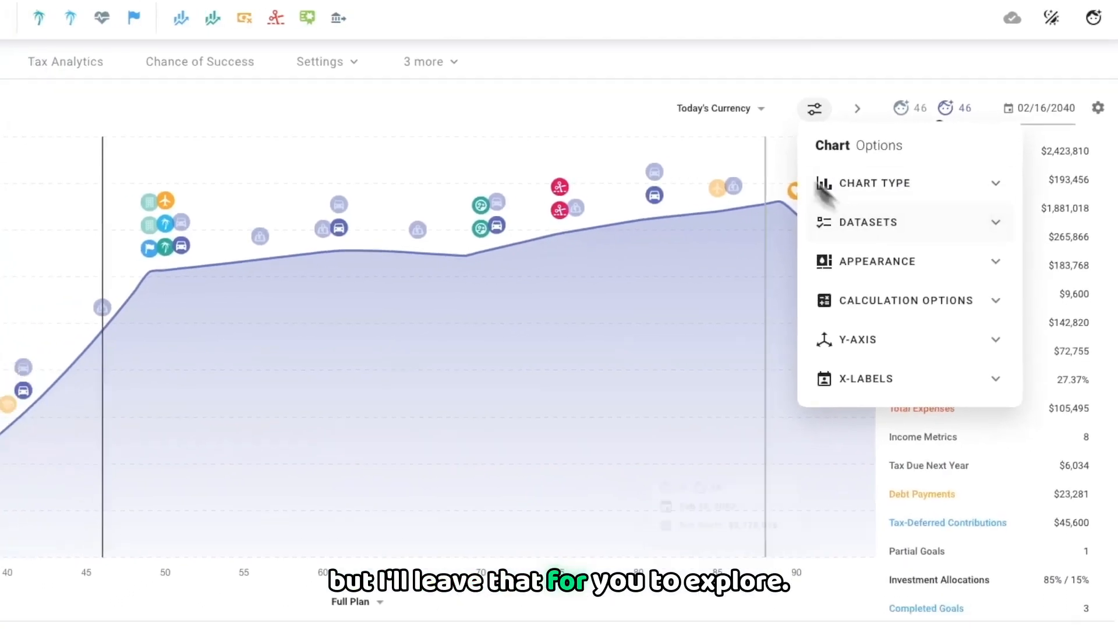
click(726, 54)
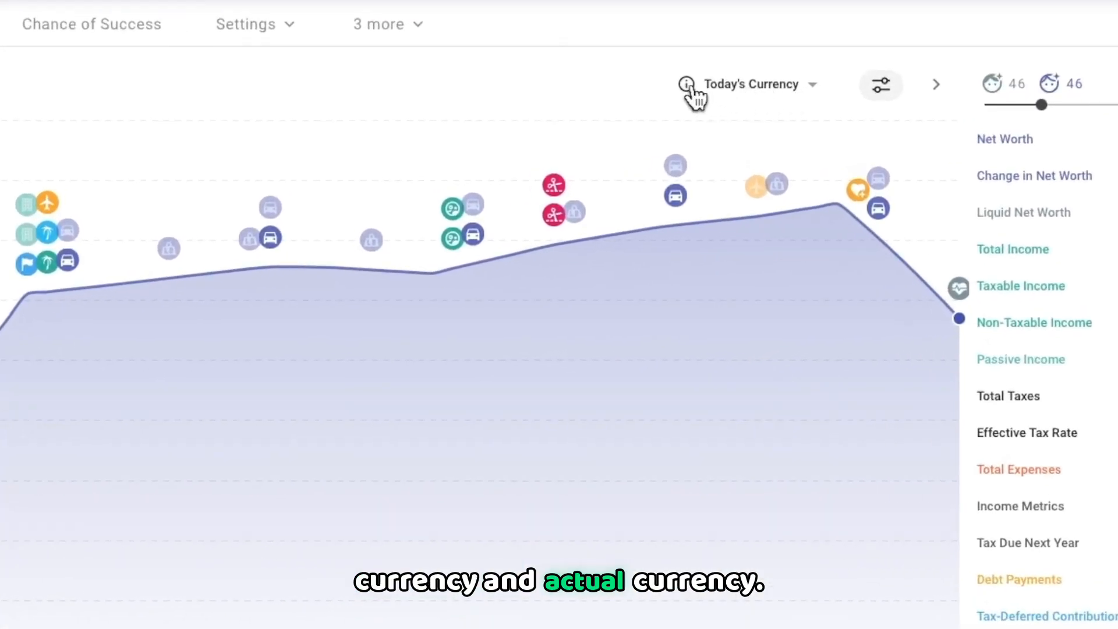
Step: Read the inflation explanation comparing Today's Currency with Actual Currency and close it
click(688, 85)
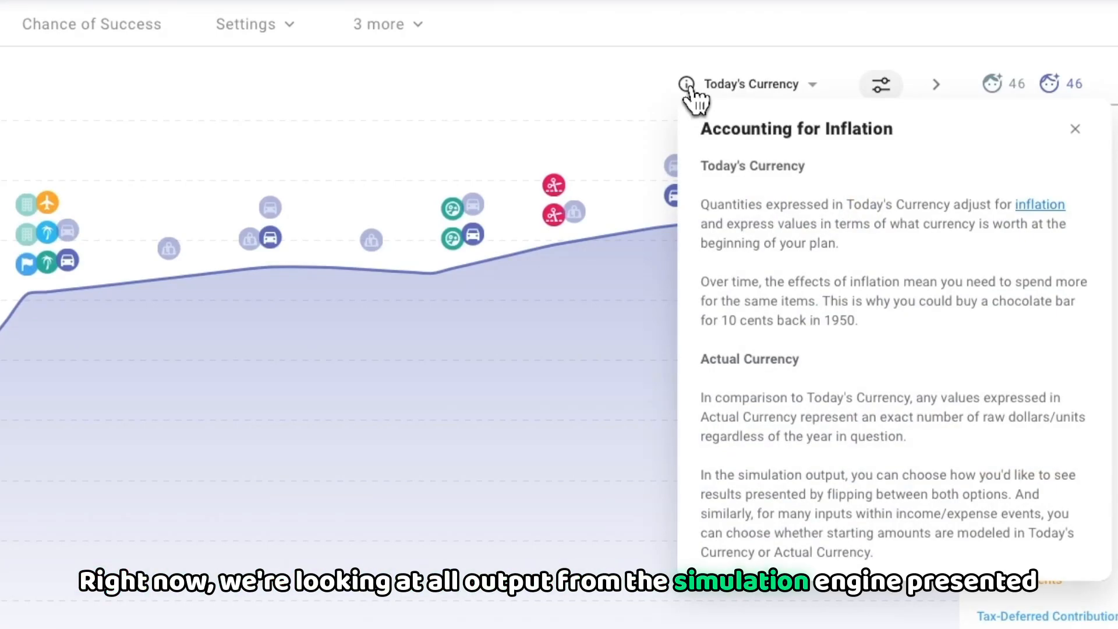
click(608, 44)
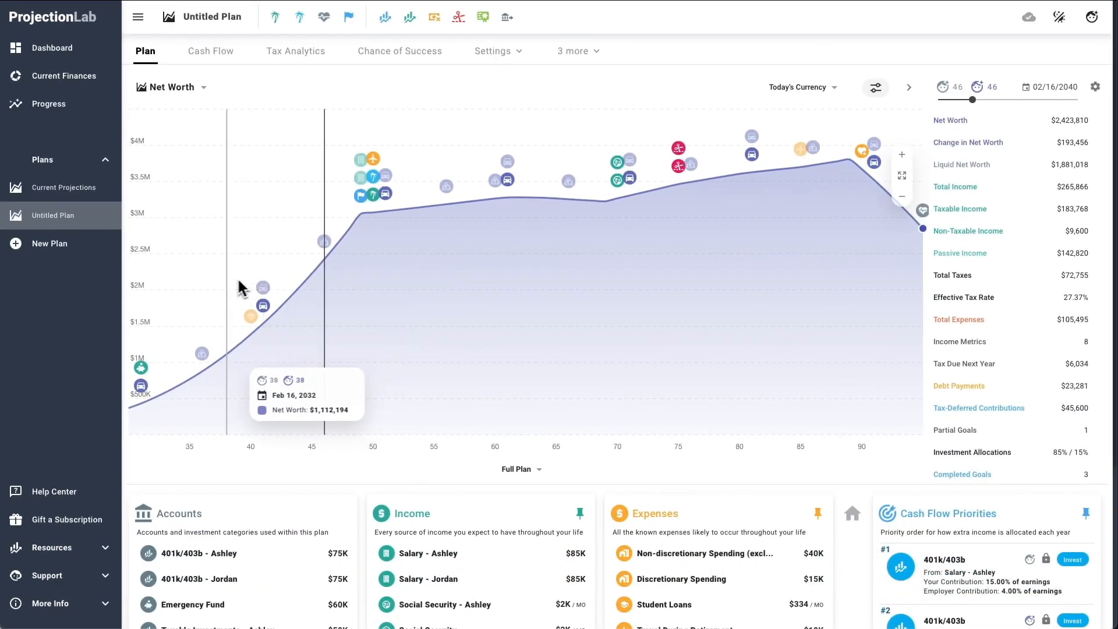
Step: Select 02/16/2037 on the Net Worth chart and compare the projection in Actual Currency with Today's Currency, ending on Today's Currency
click(290, 303)
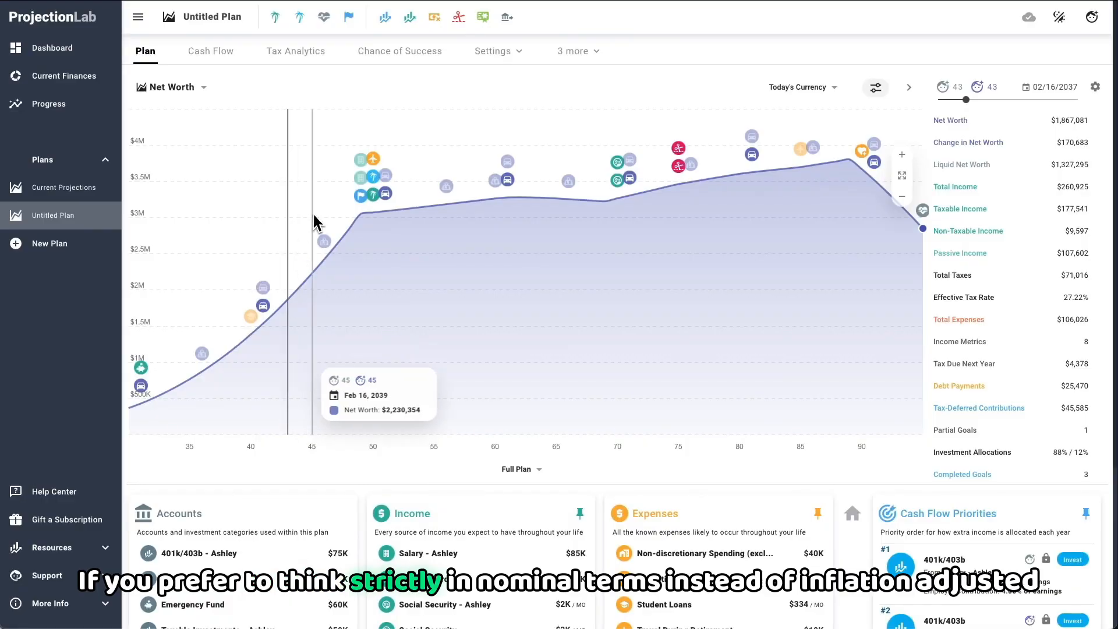
click(811, 94)
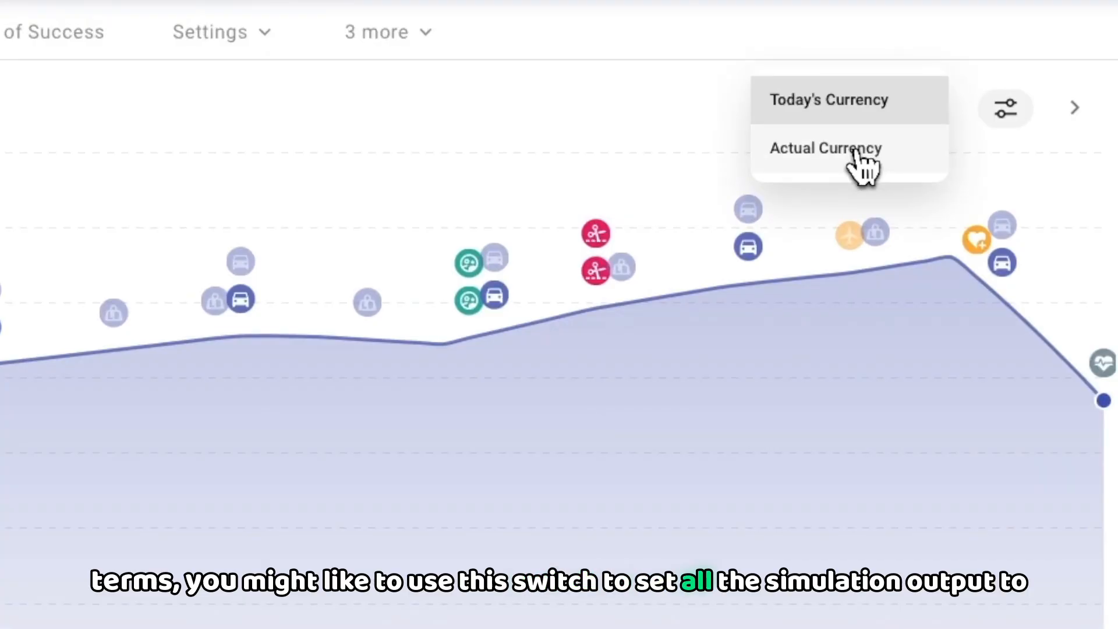
click(856, 152)
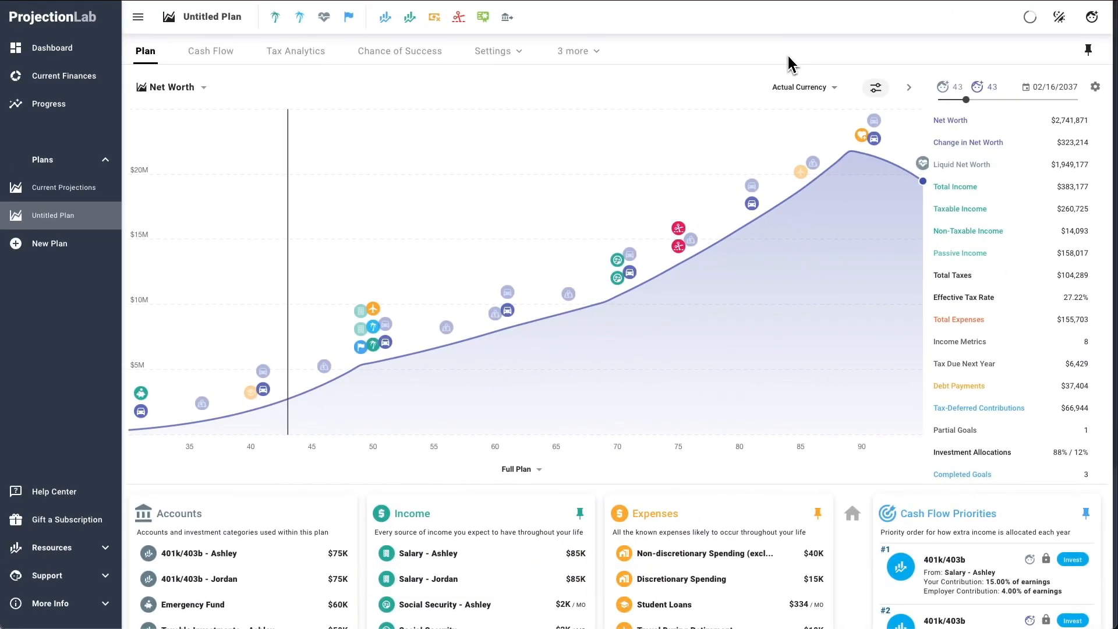
click(795, 87)
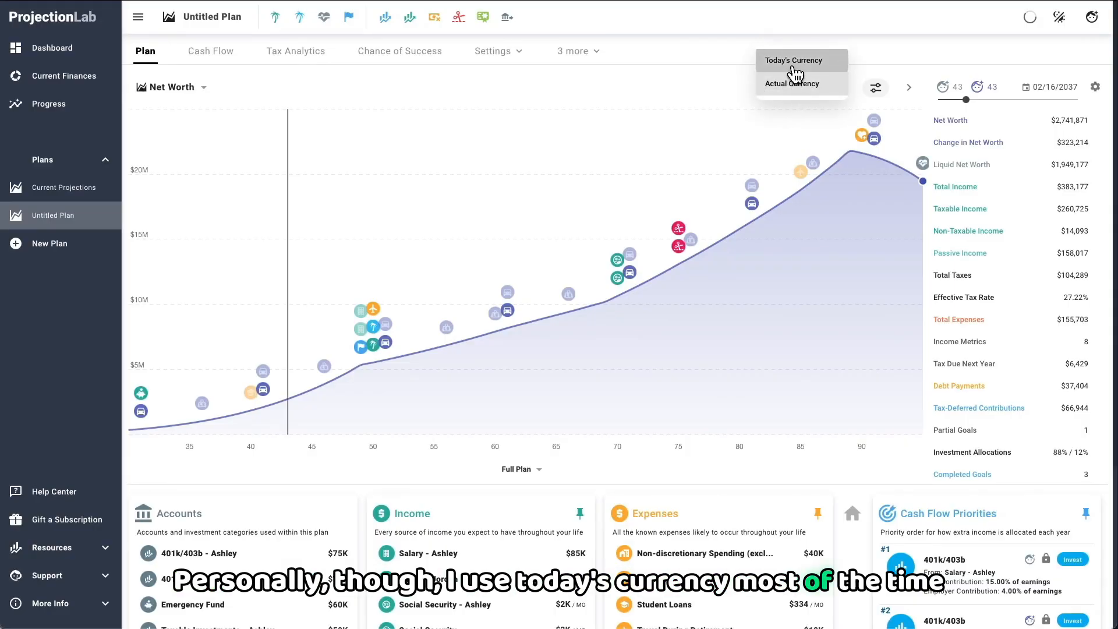
click(793, 61)
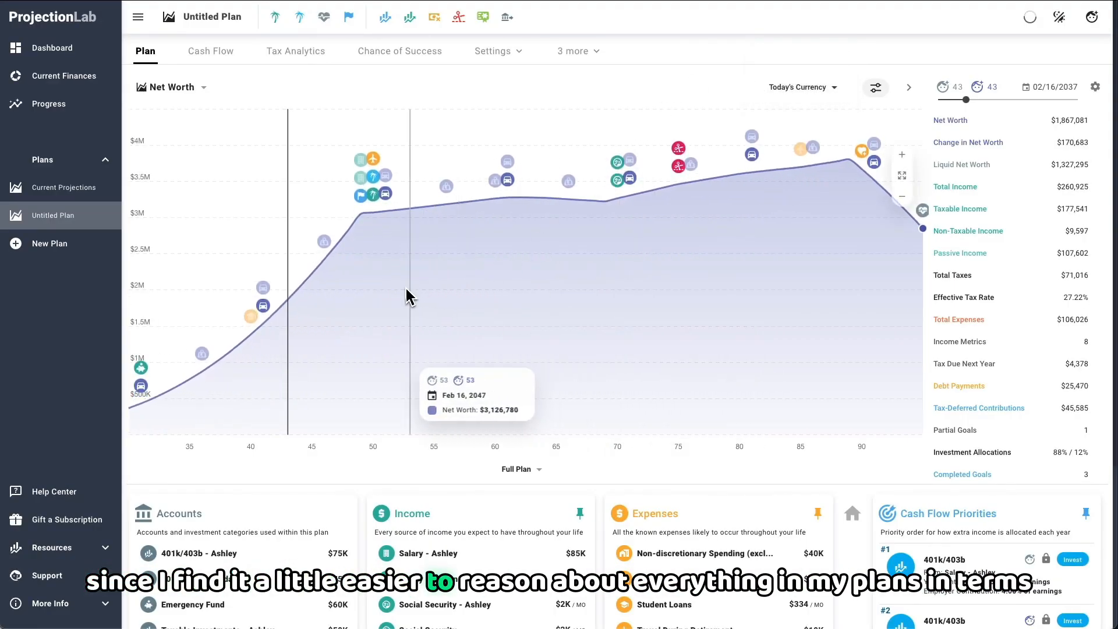
Step: Select 02/16/2042 on the Net Worth chart and switch to the built-in Stacked by Category plot
click(416, 286)
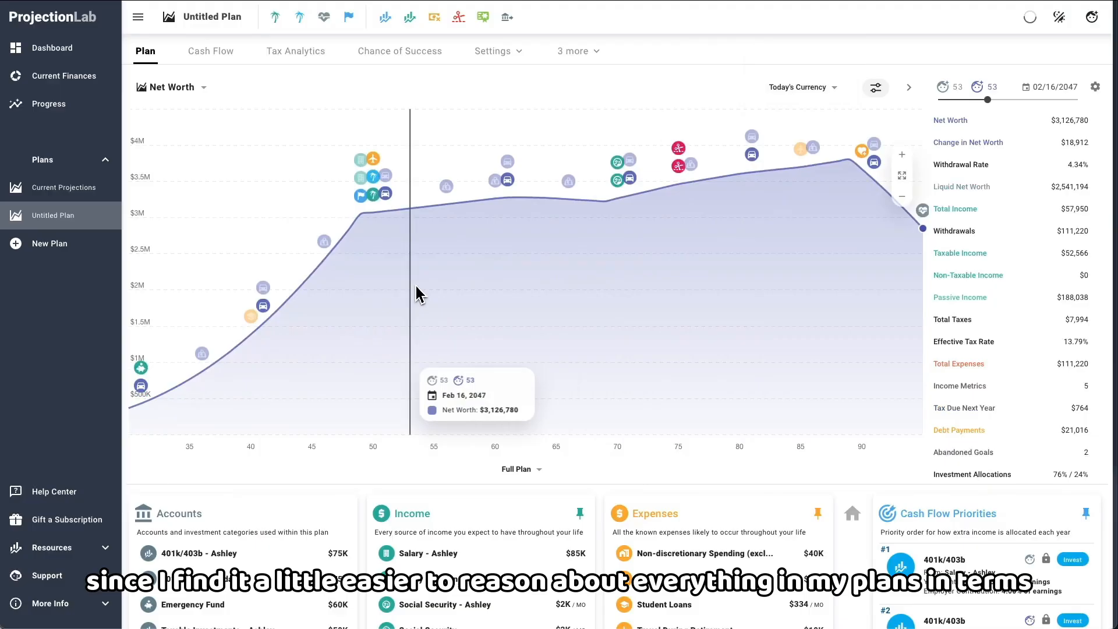
click(351, 280)
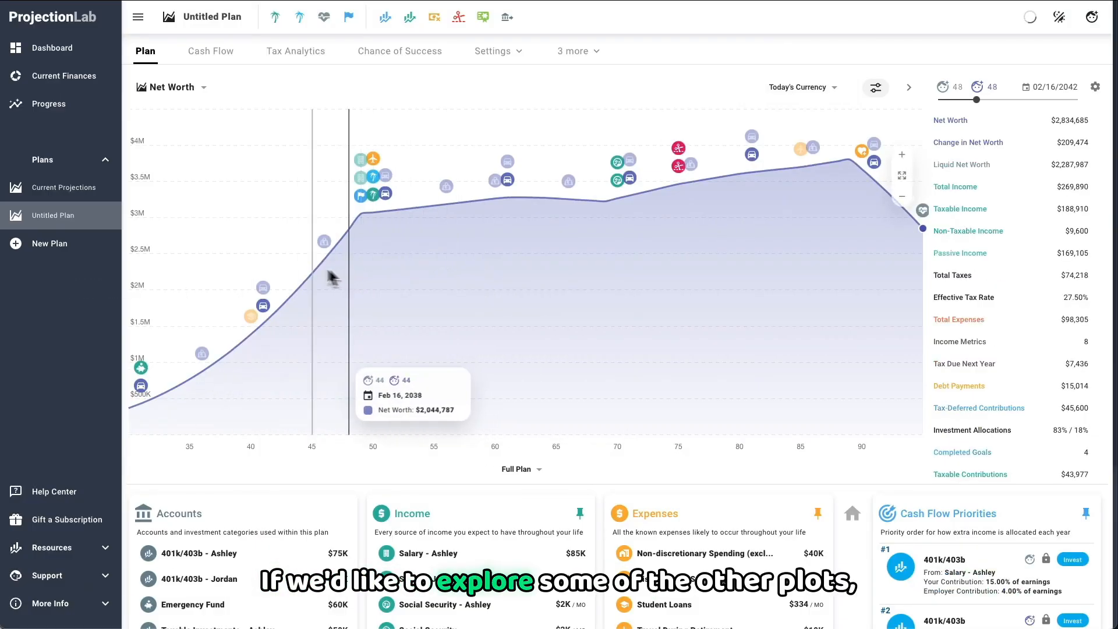
click(161, 87)
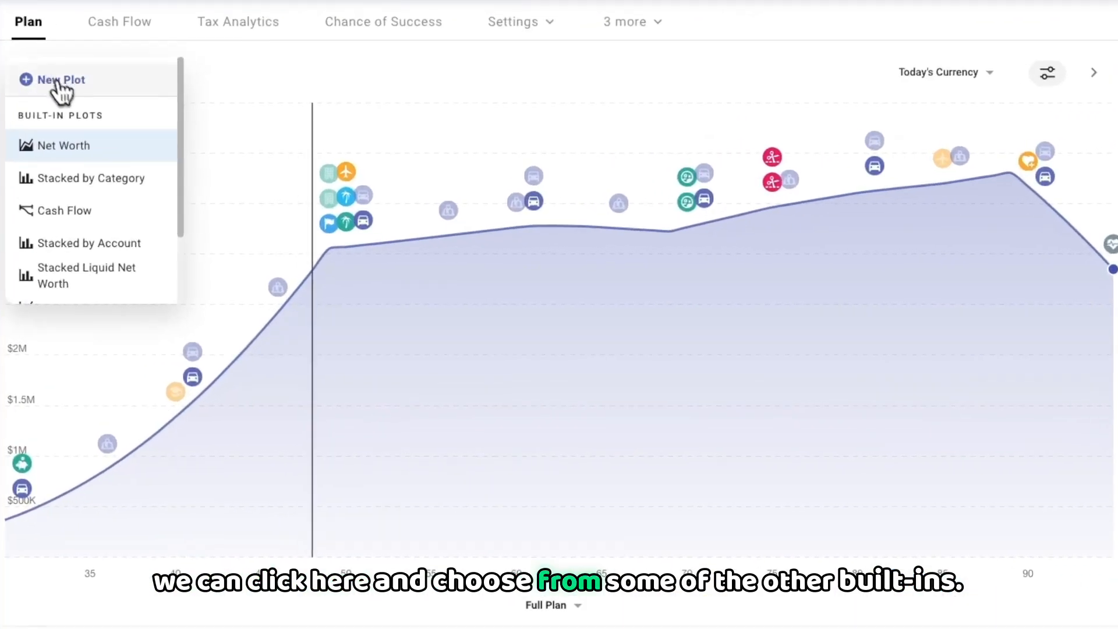
click(84, 185)
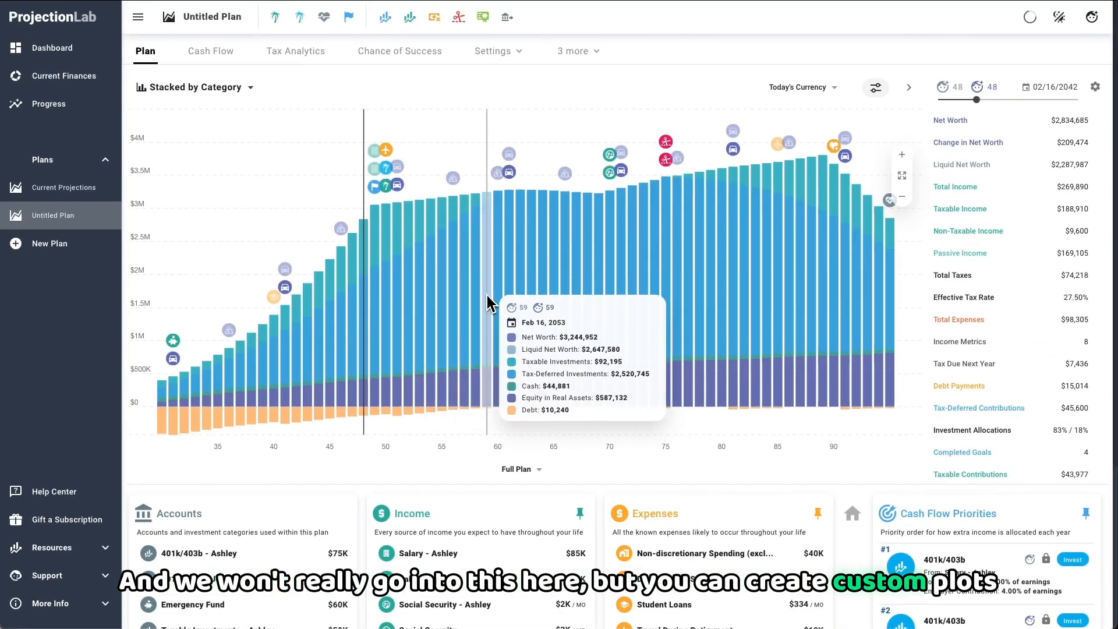
Step: Look through the plot choices and close them, keeping the Stacked by Category plot
click(146, 87)
click(111, 89)
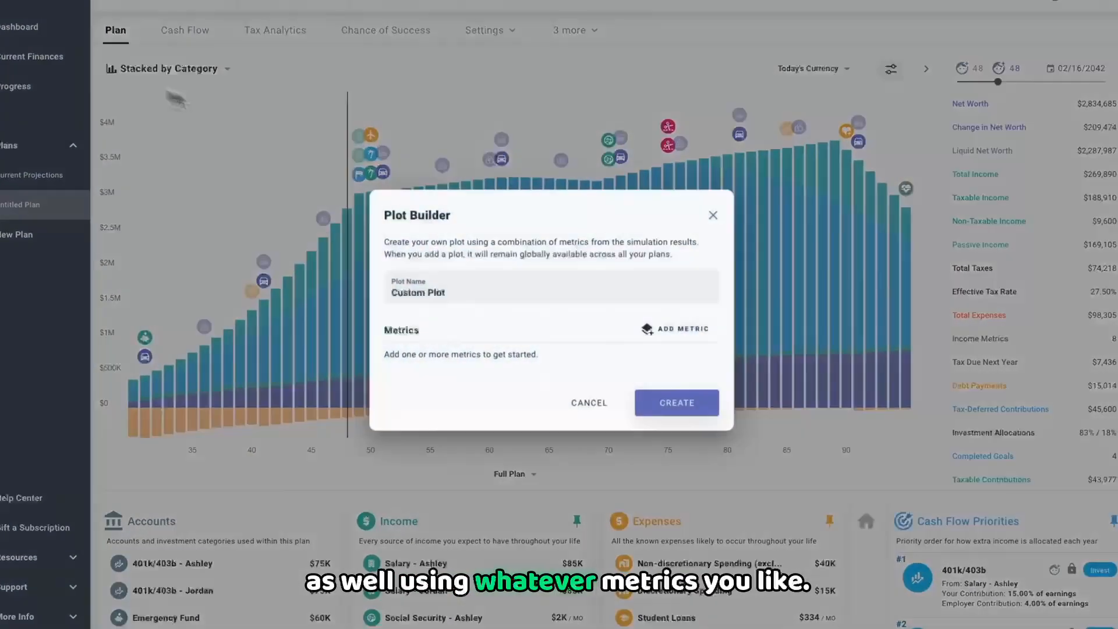
click(683, 330)
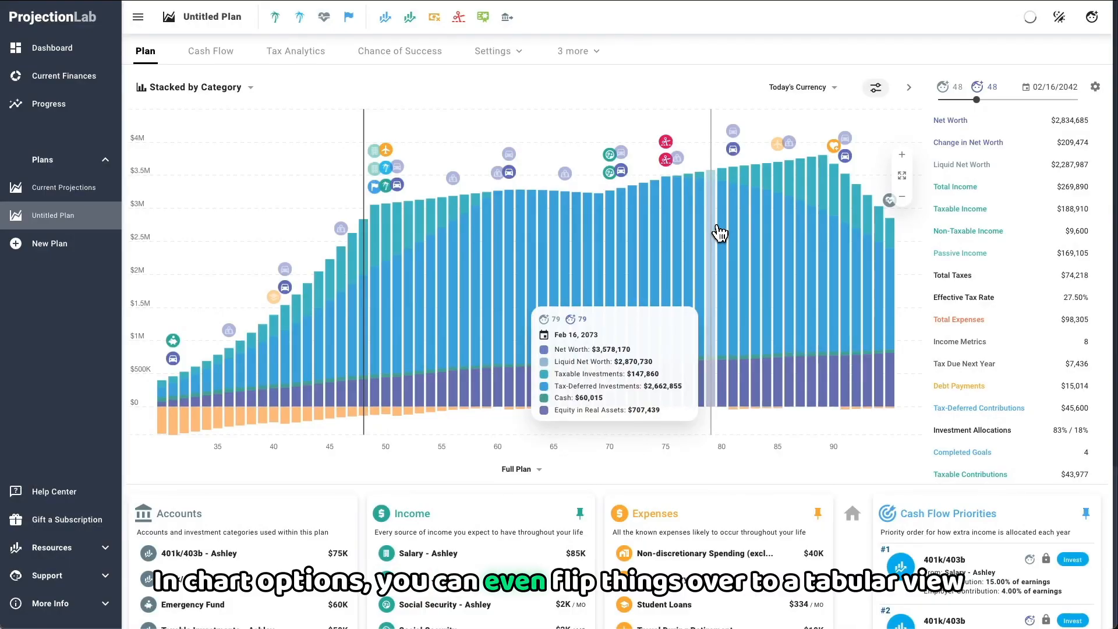
Step: View the Stacked by Category data as a table, and return it to the chart display
click(875, 88)
click(921, 146)
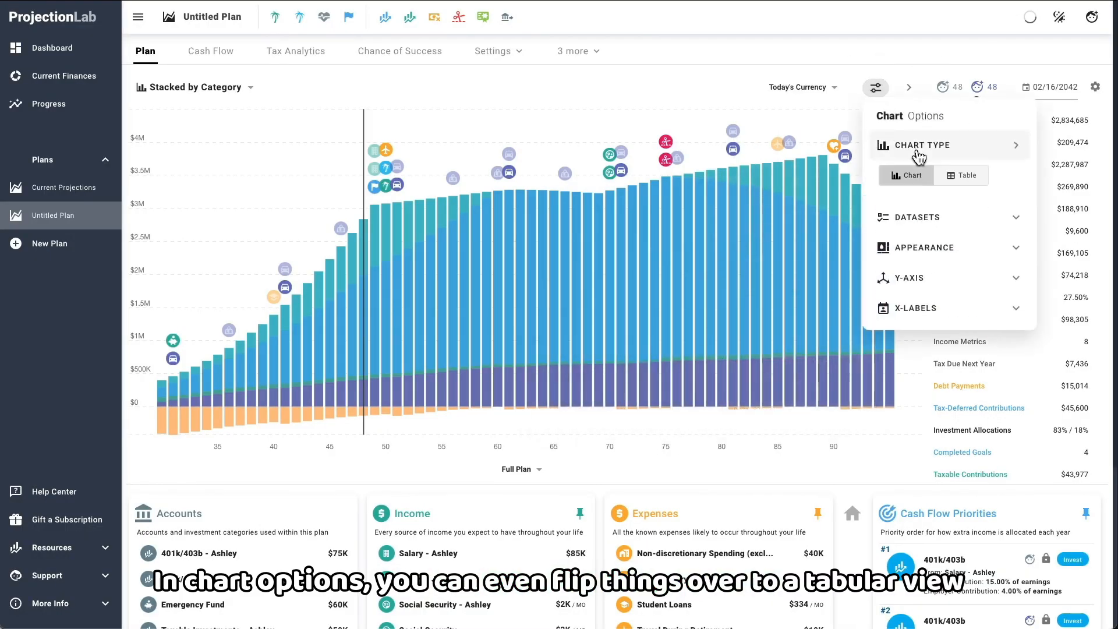
click(953, 185)
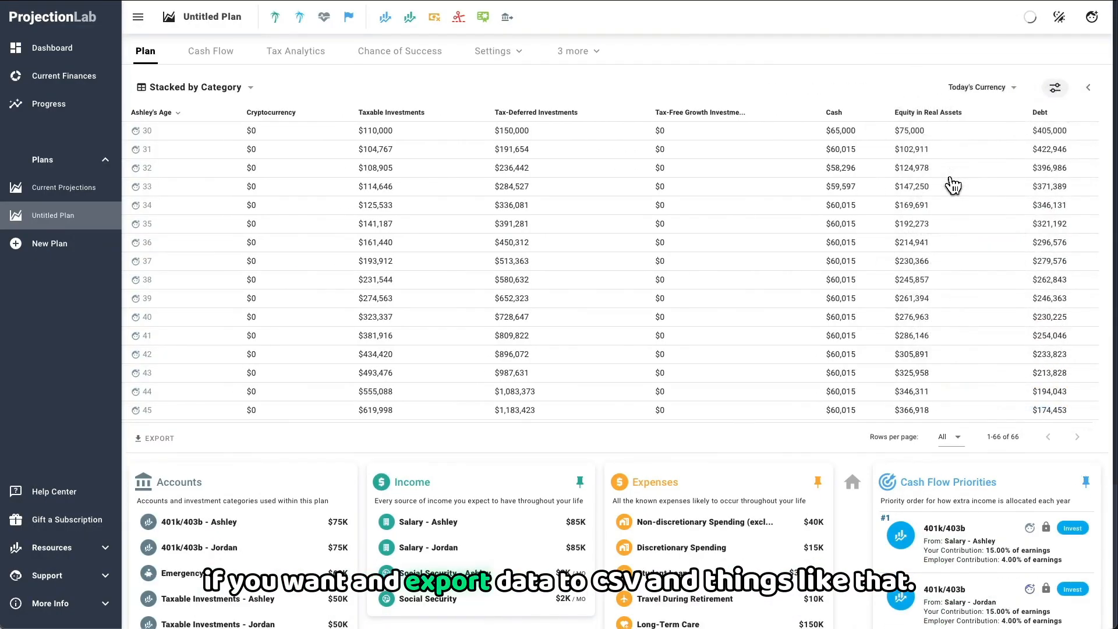
click(1054, 89)
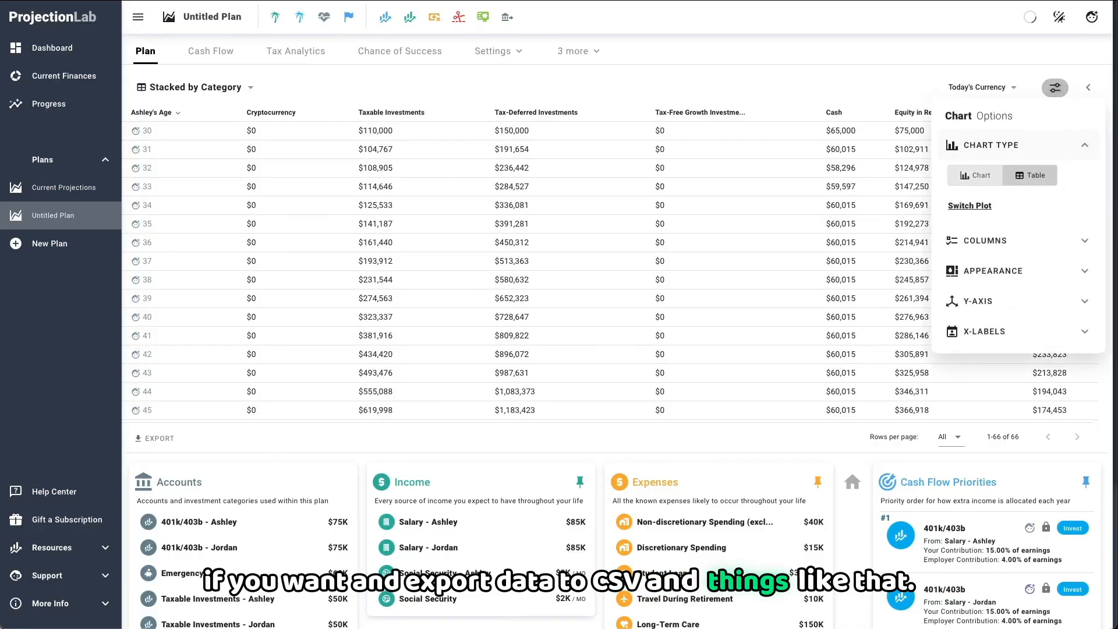
click(978, 185)
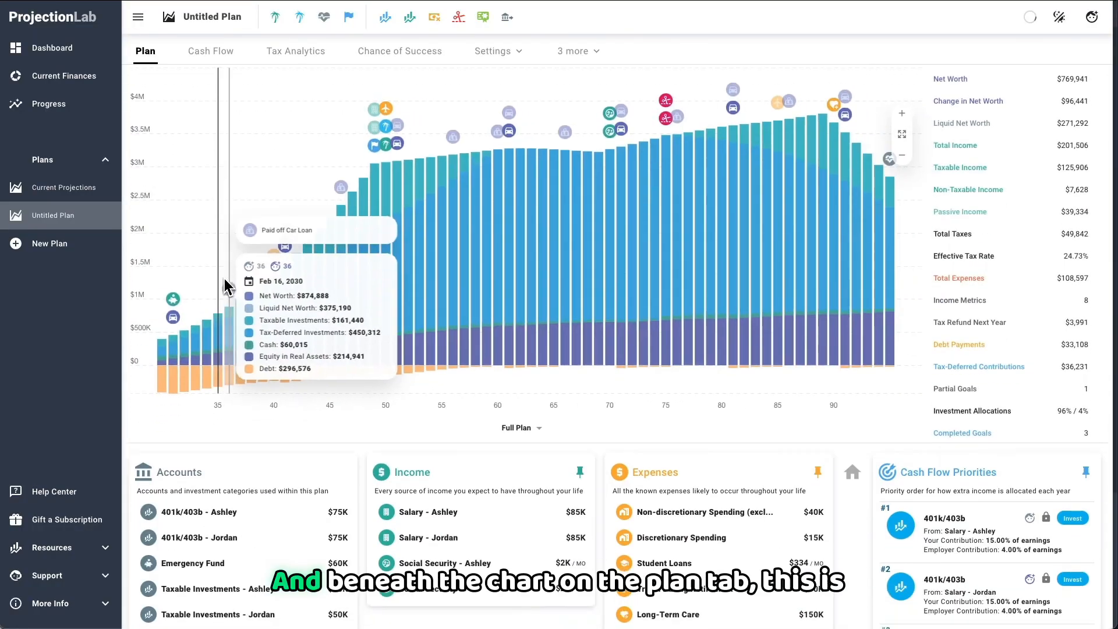
Step: Review the accounts, income, expenses and cash flow priorities beneath the chart and expand Real Assets
scroll(227, 289, down, 3)
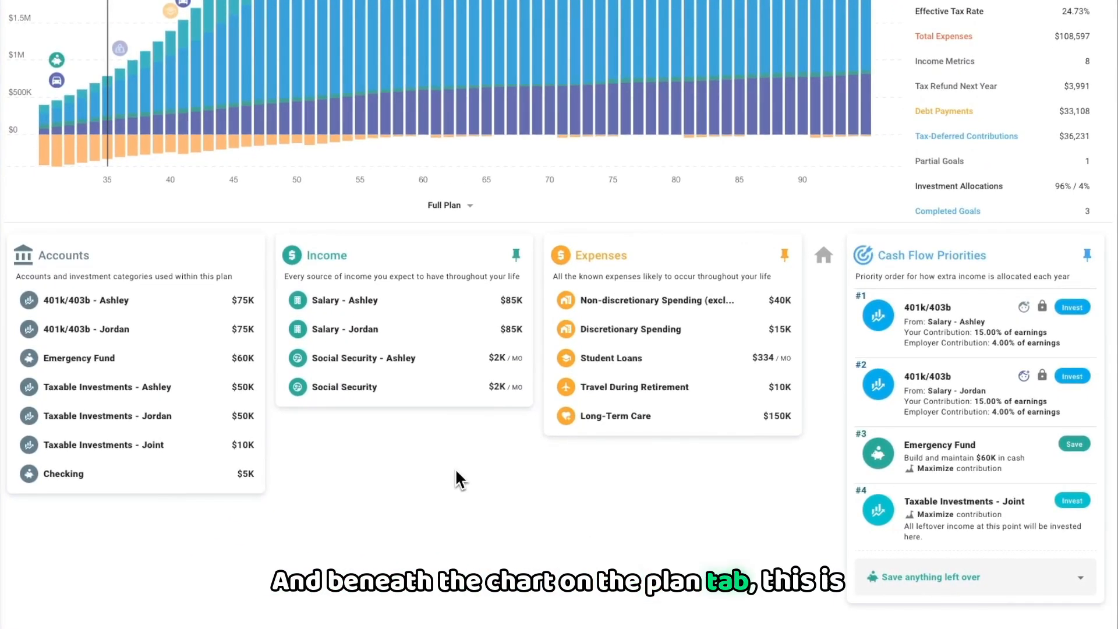
click(824, 258)
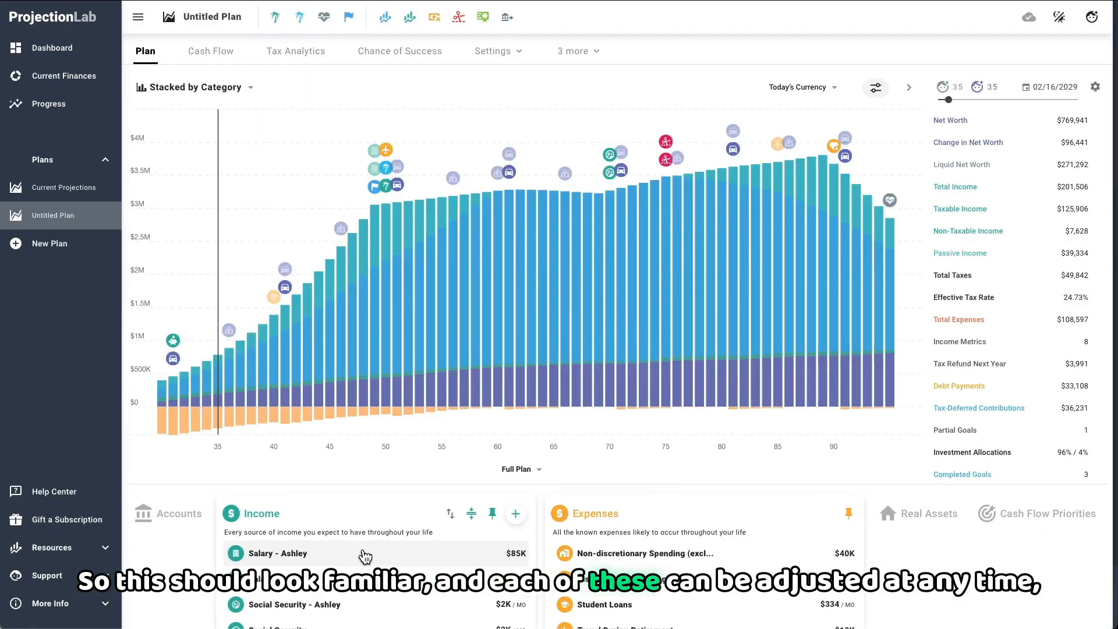
Step: Set the starting amount of the first partner's salary to $95,000
click(365, 554)
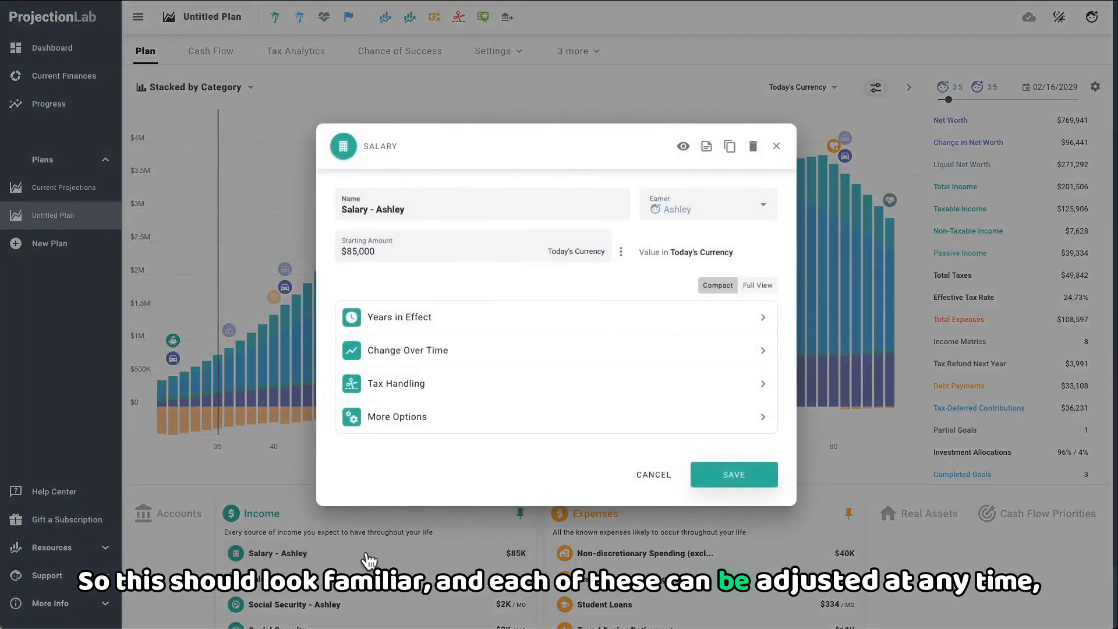
click(400, 255)
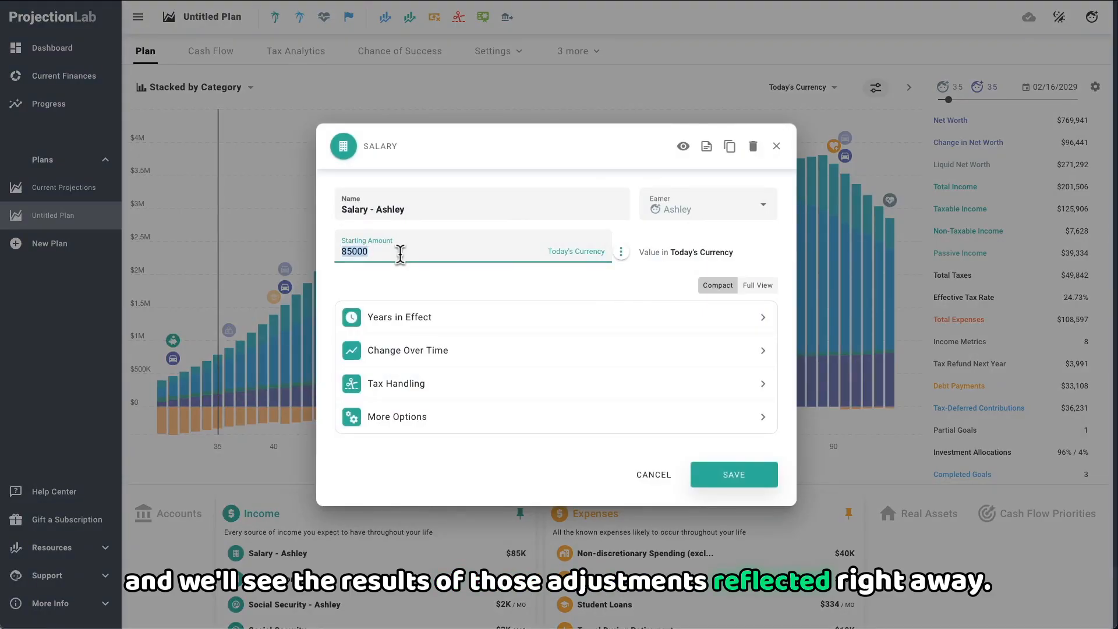
text(95000)
key(Return)
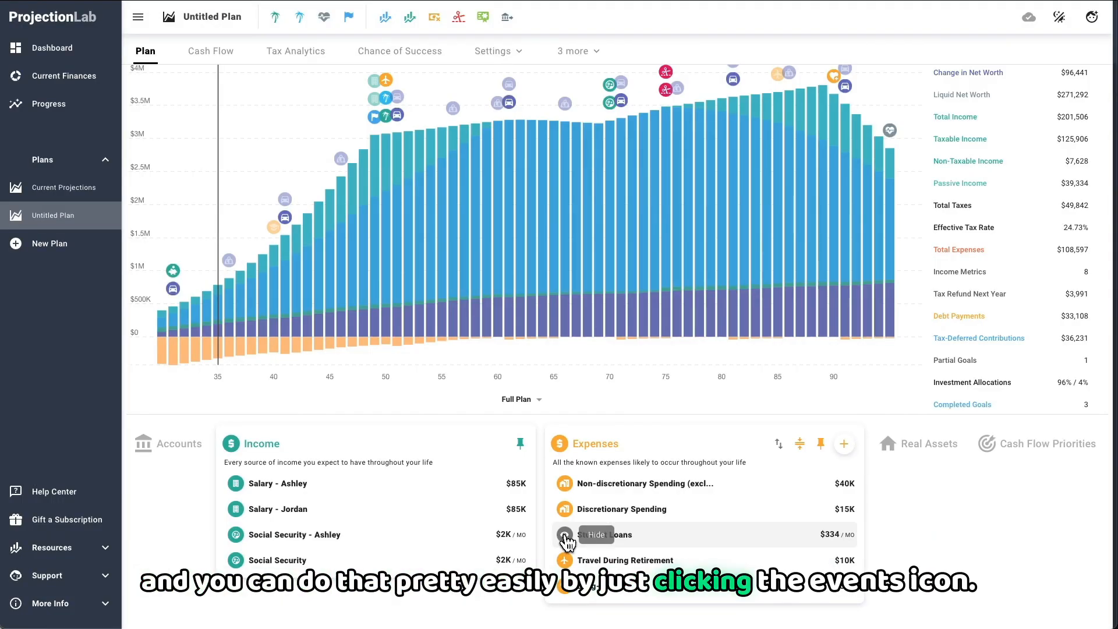
Step: Hide the Student Loans expense from the plan and show it again
click(564, 535)
click(565, 535)
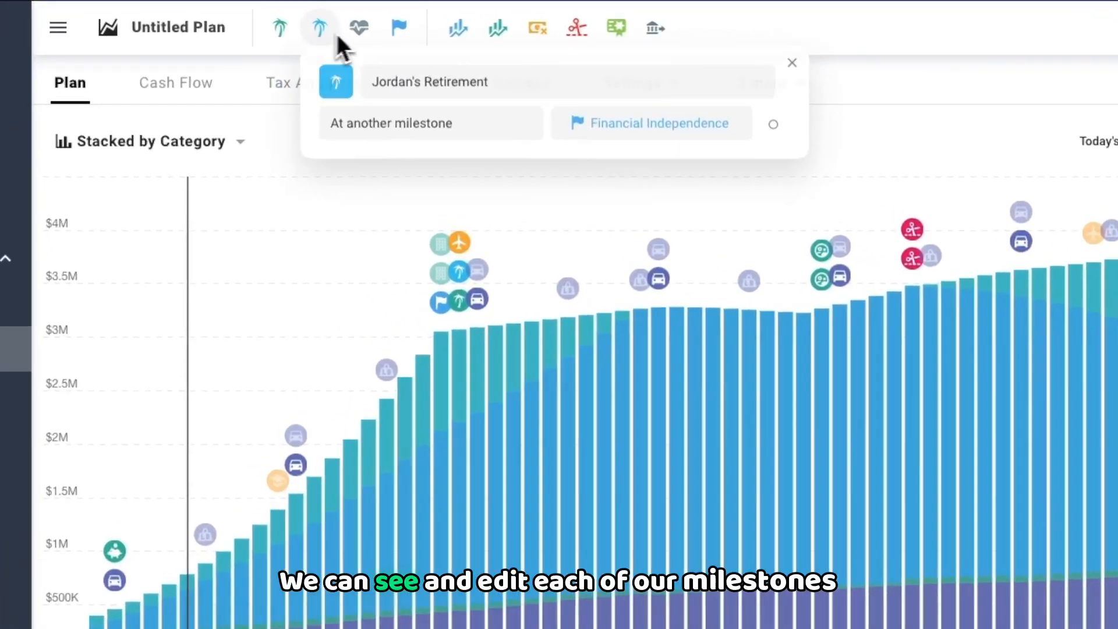
Step: Review the plan's milestone settings, including Financial Independence, and the dividend yield assumption
mouse_move(332, 20)
mouse_move(416, 39)
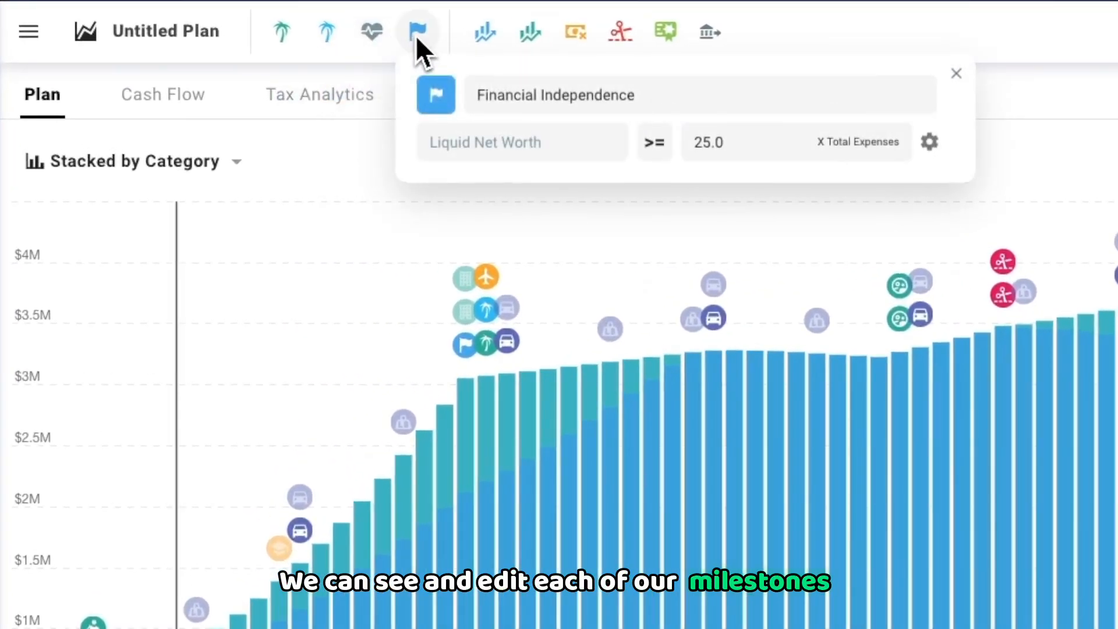
mouse_move(471, 36)
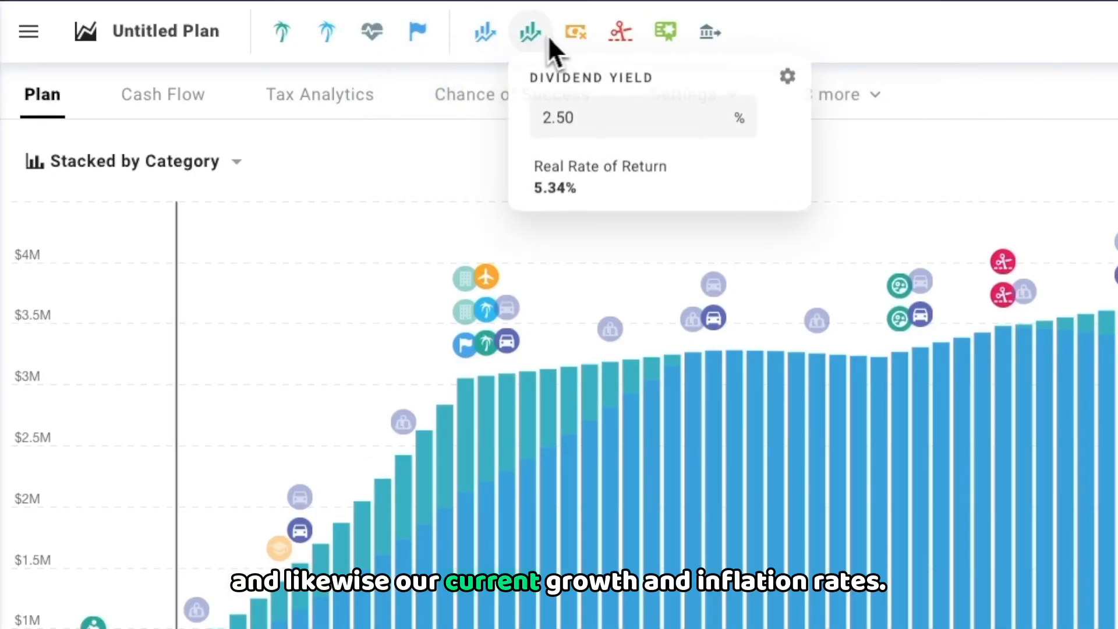
mouse_move(568, 37)
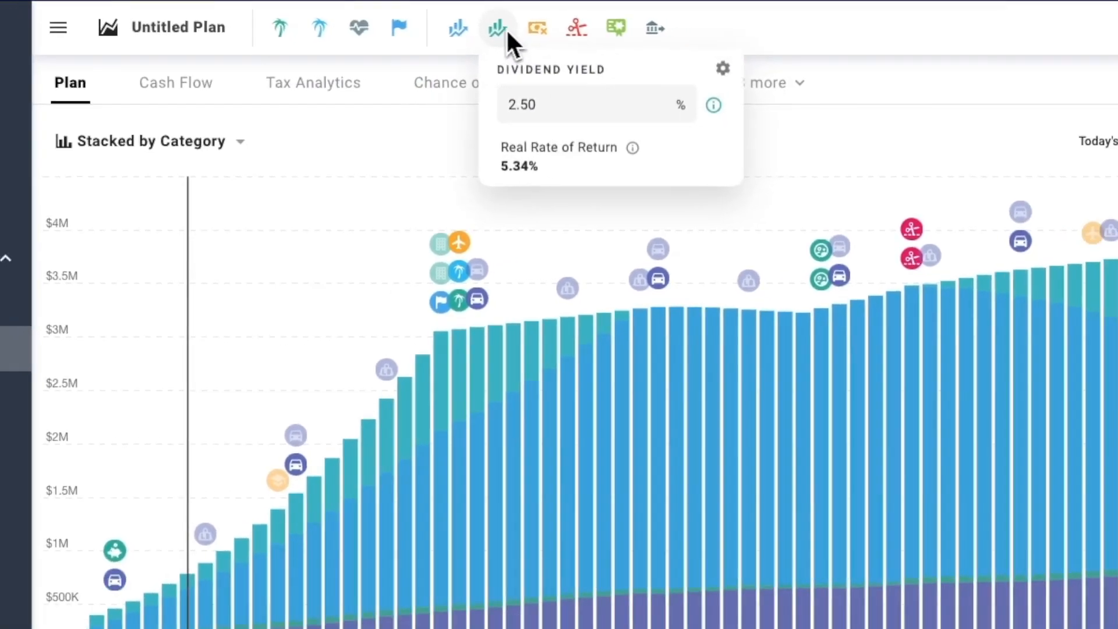
Step: Lower the investment growth rate to 4.90%, observe the plan's response, and restore it to 6%
mouse_move(485, 32)
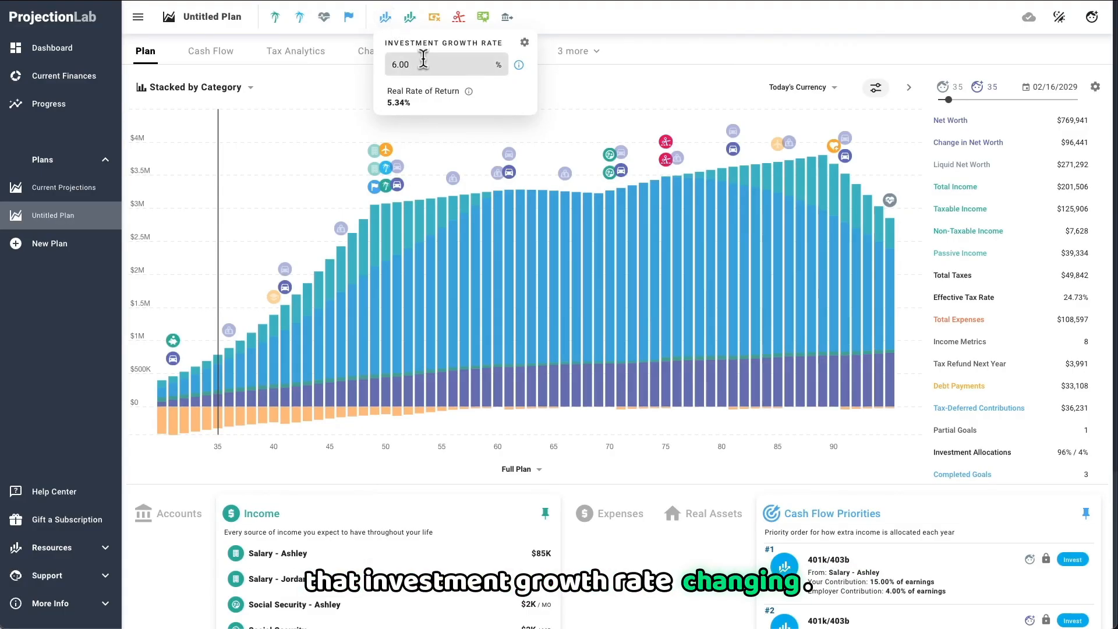
drag(442, 93, 435, 124)
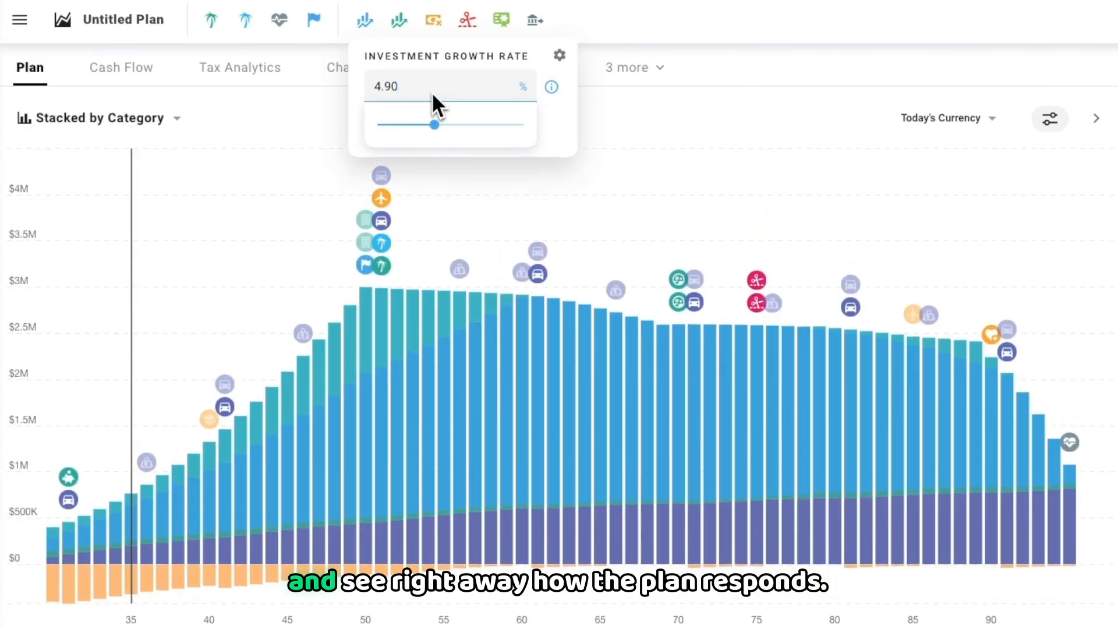
key(ctrl+a)
text(6)
key(Return)
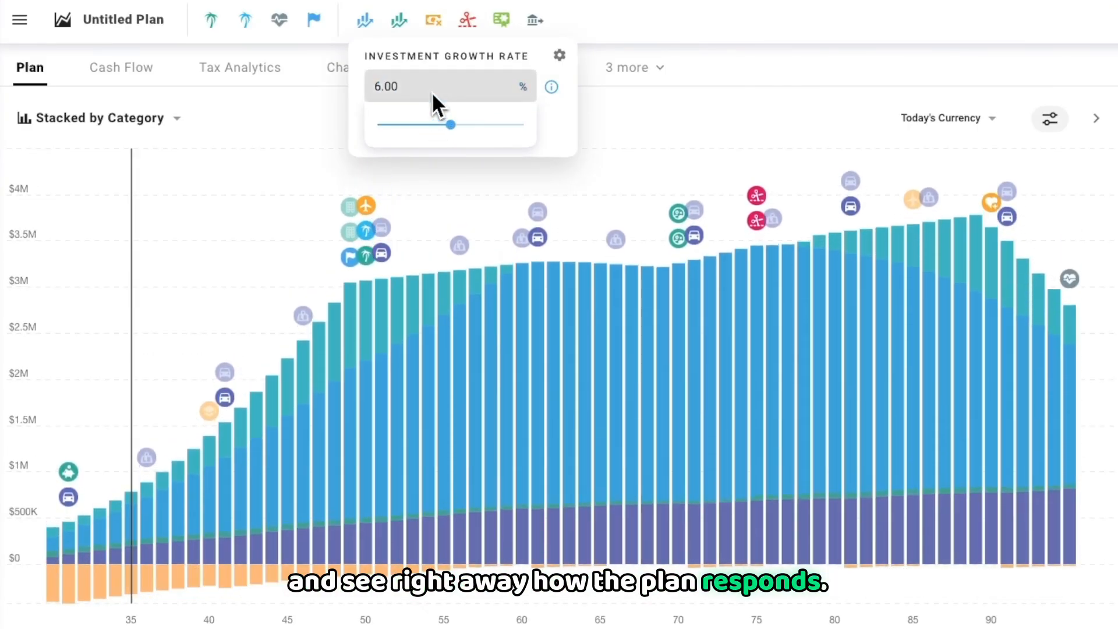
Step: Try adjusting the plan's inflation rate to test its effect on the projection
mouse_move(414, 36)
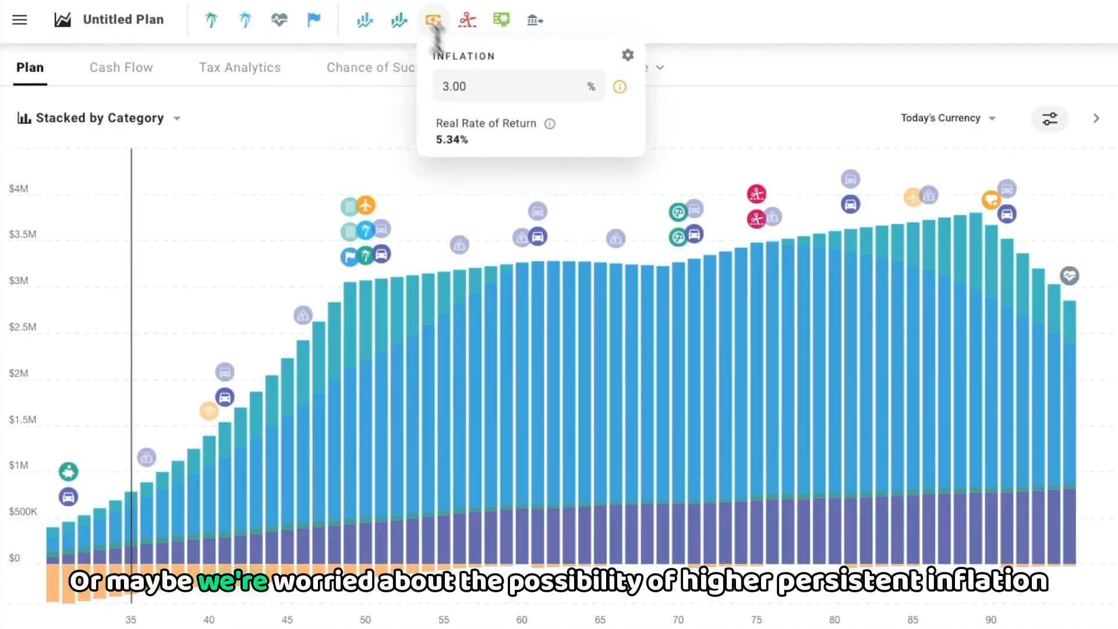
click(482, 86)
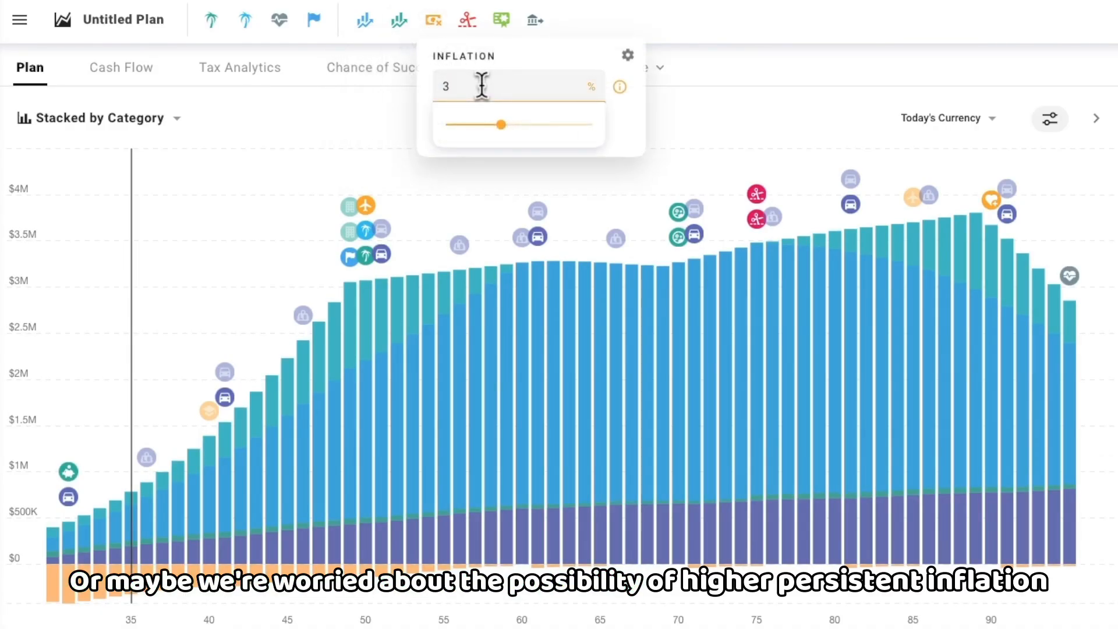
mouse_move(502, 124)
mouse_down()
mouse_move(533, 128)
mouse_move(501, 126)
mouse_up()
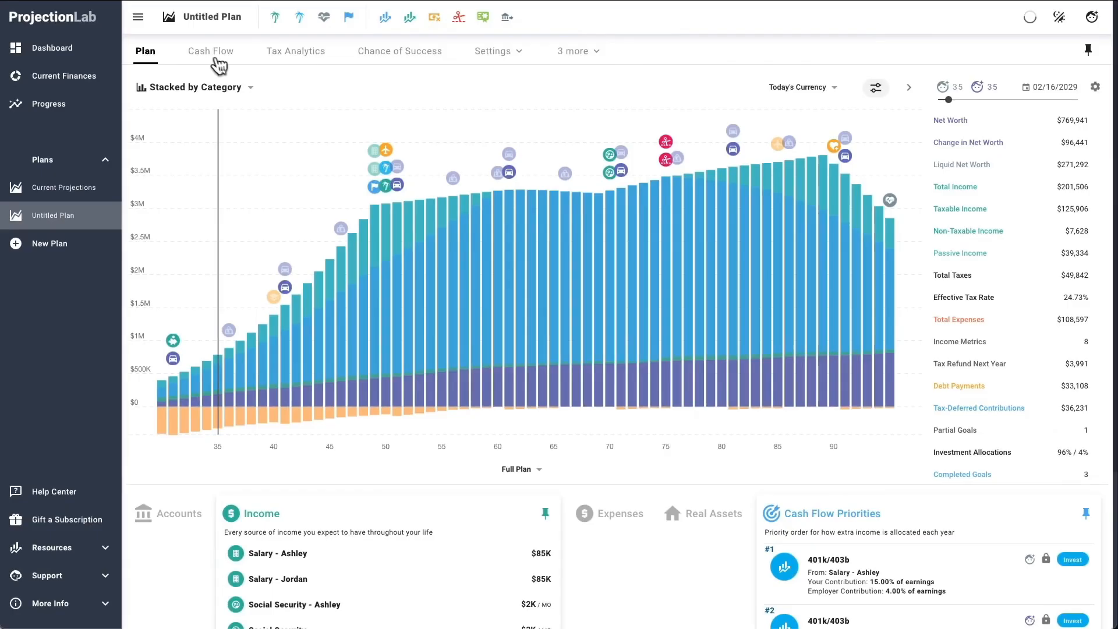
Step: Open the Cash Flow diagram, inspect the salary, tax withholding, expense and debt flows, and move through the simulation years
click(215, 63)
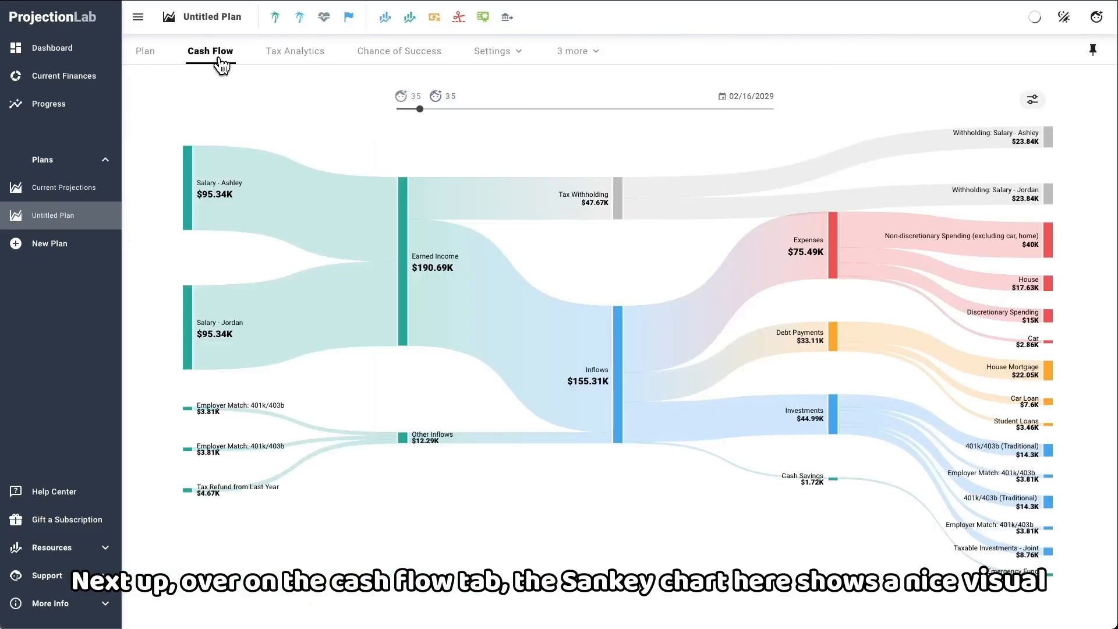
mouse_move(299, 180)
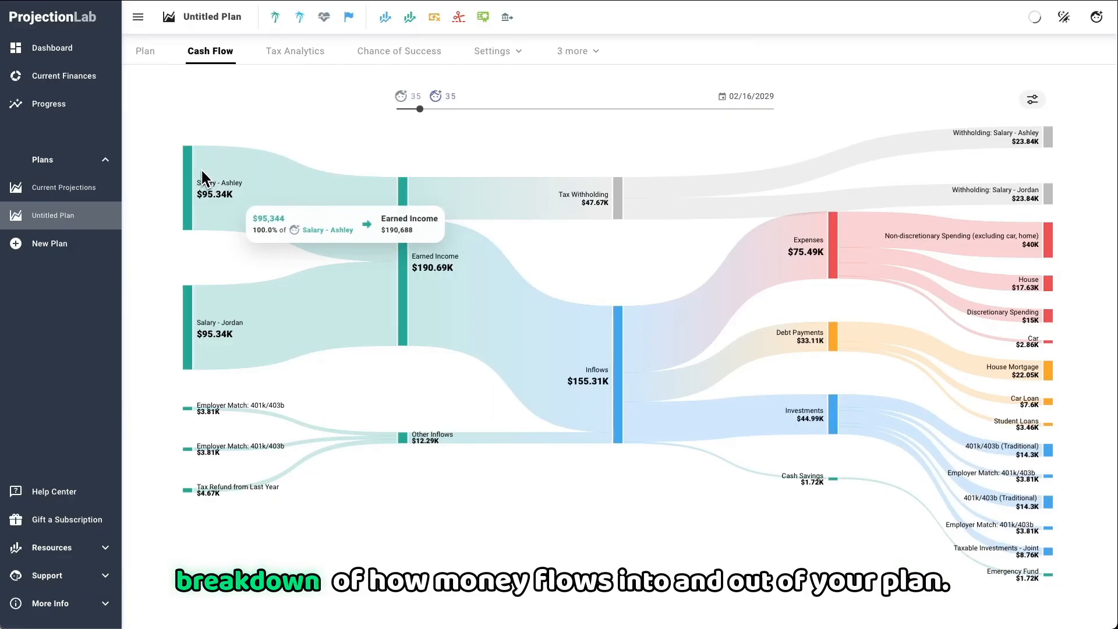
mouse_move(423, 193)
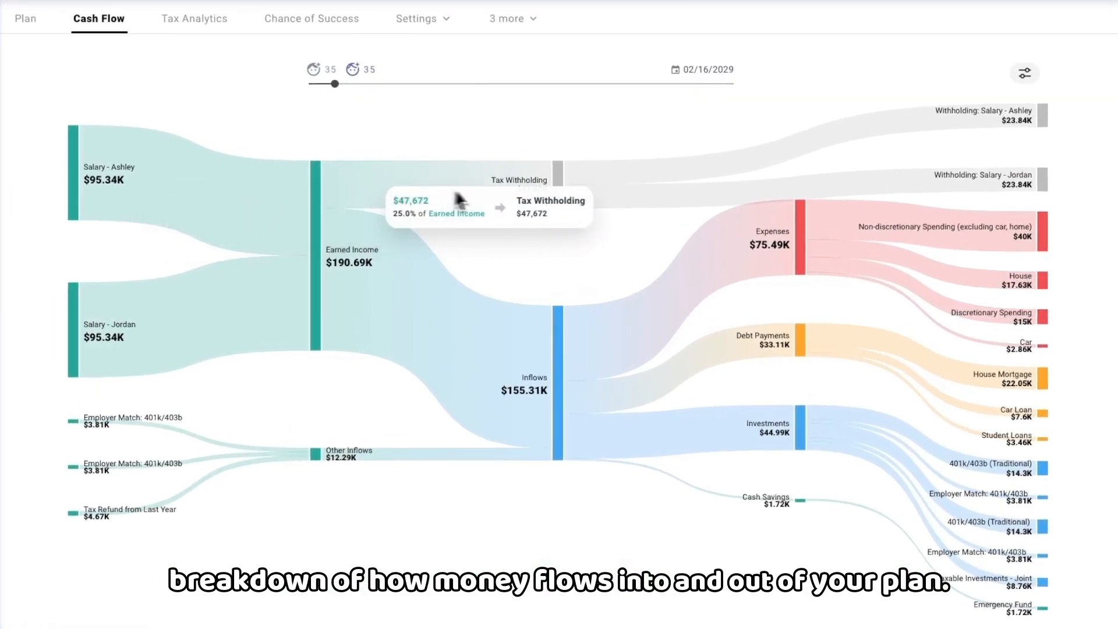
mouse_move(627, 196)
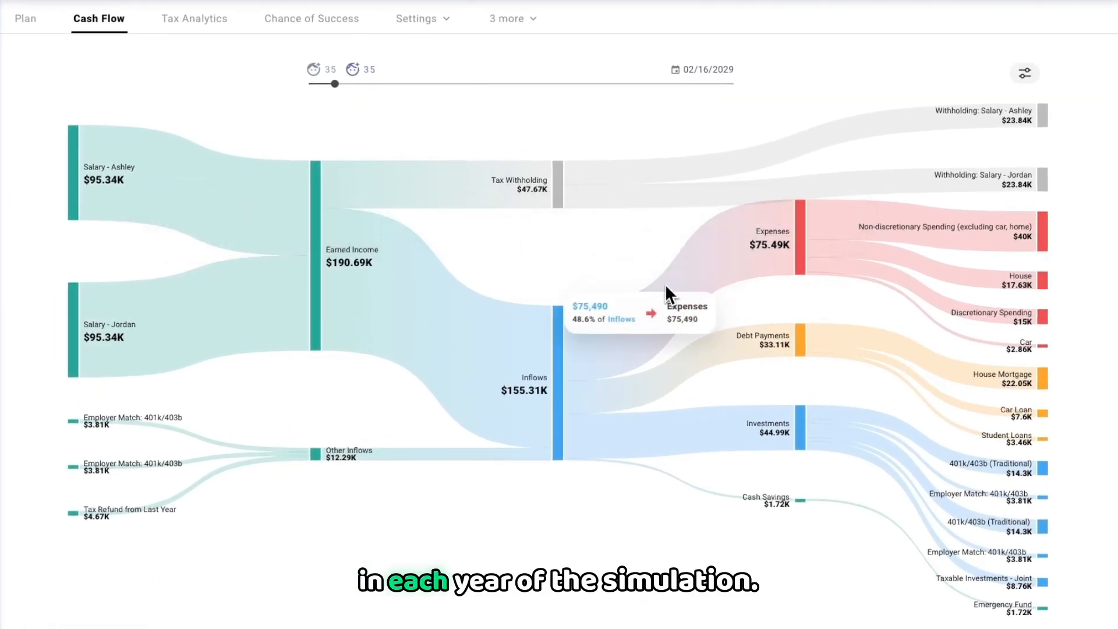
mouse_move(697, 368)
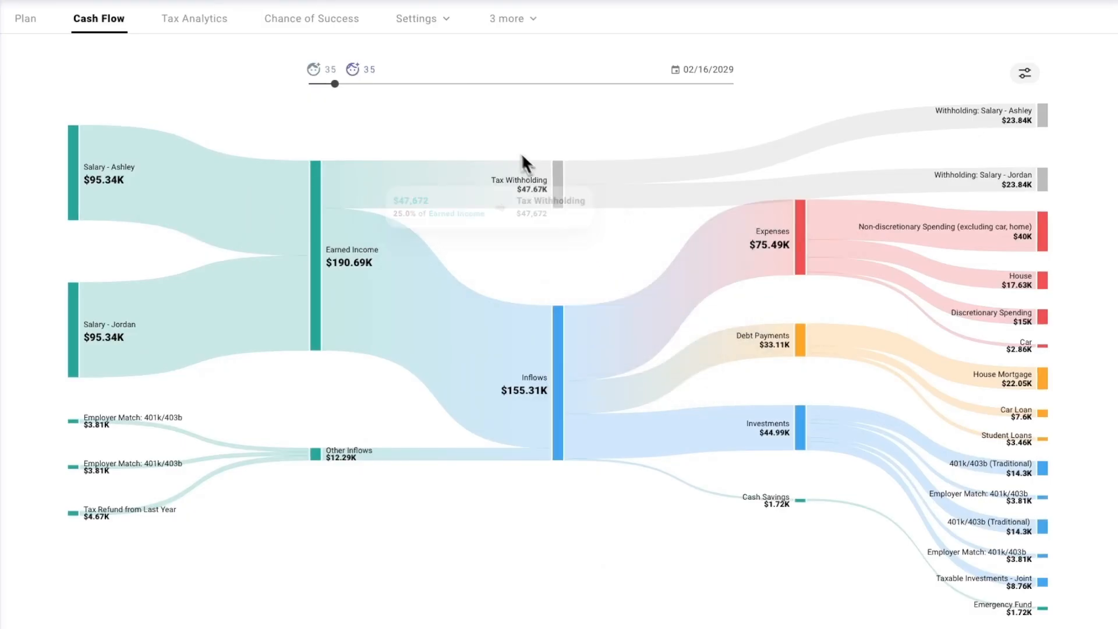
drag(340, 92, 453, 103)
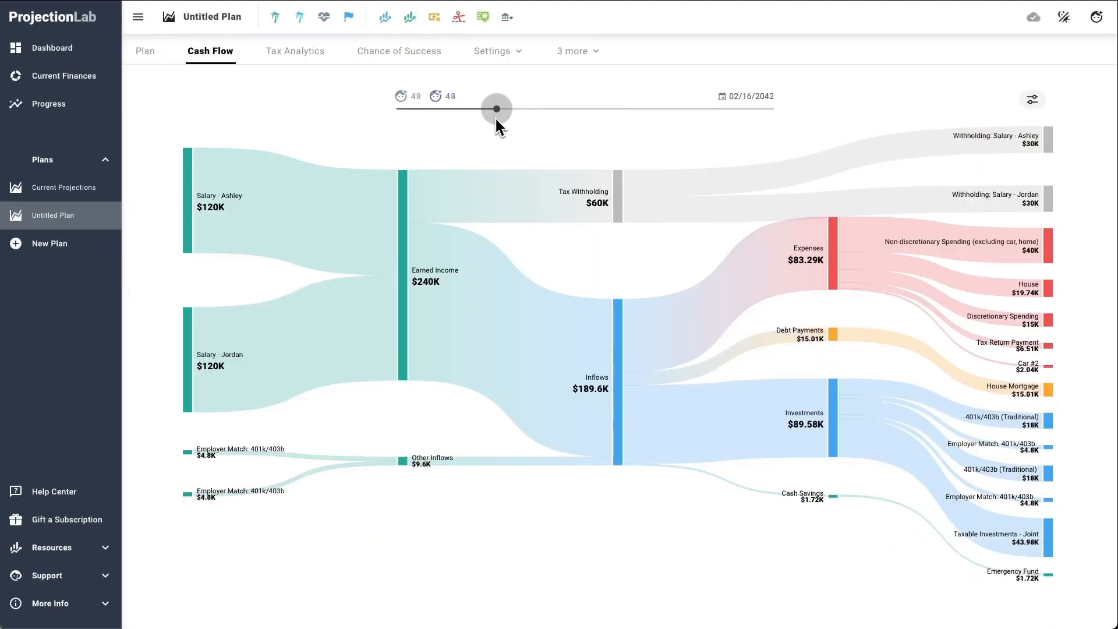
Step: Open Tax Analytics to examine the plan's yearly income breakdown
click(240, 37)
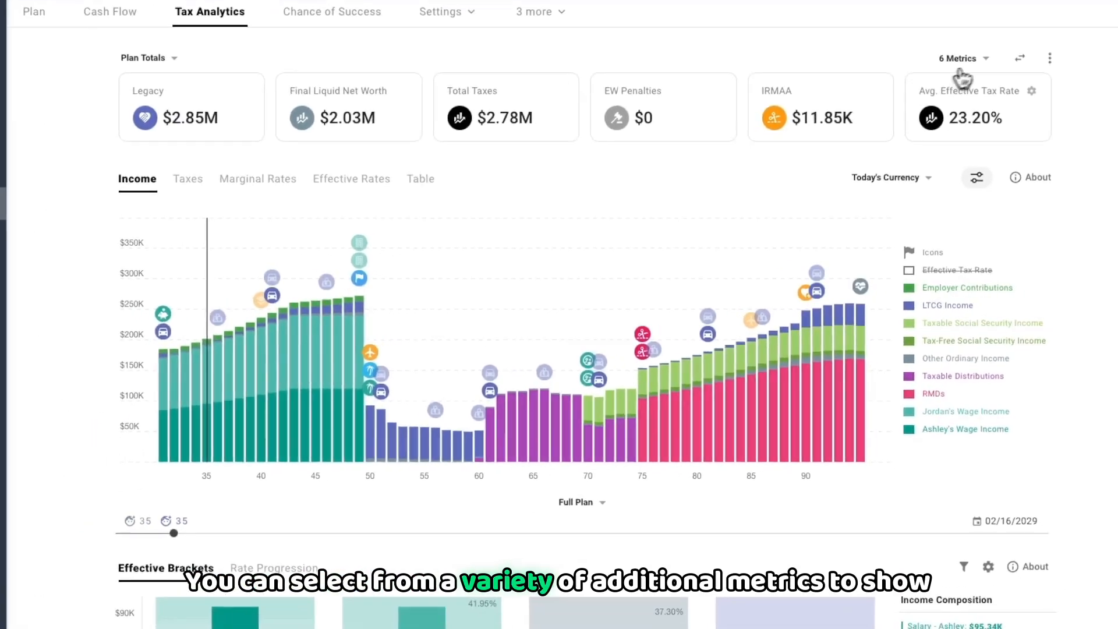
Step: Browse the selectable metrics for the Tax Analytics summary cards and check the option for rearranging them
click(961, 59)
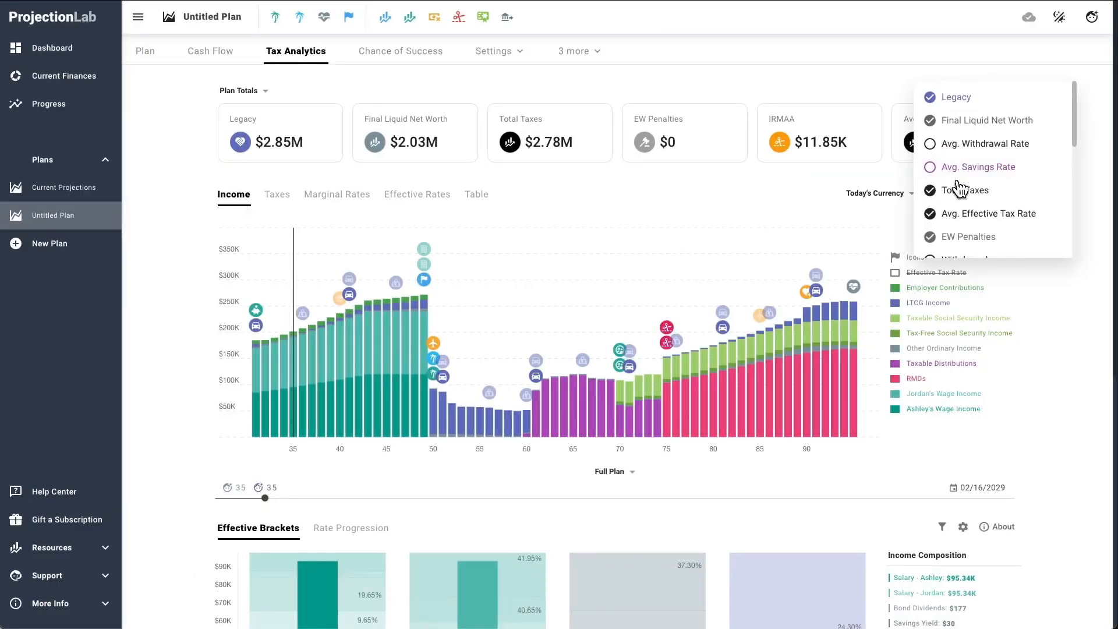
scroll(959, 190, down, 4)
scroll(958, 186, up, 4)
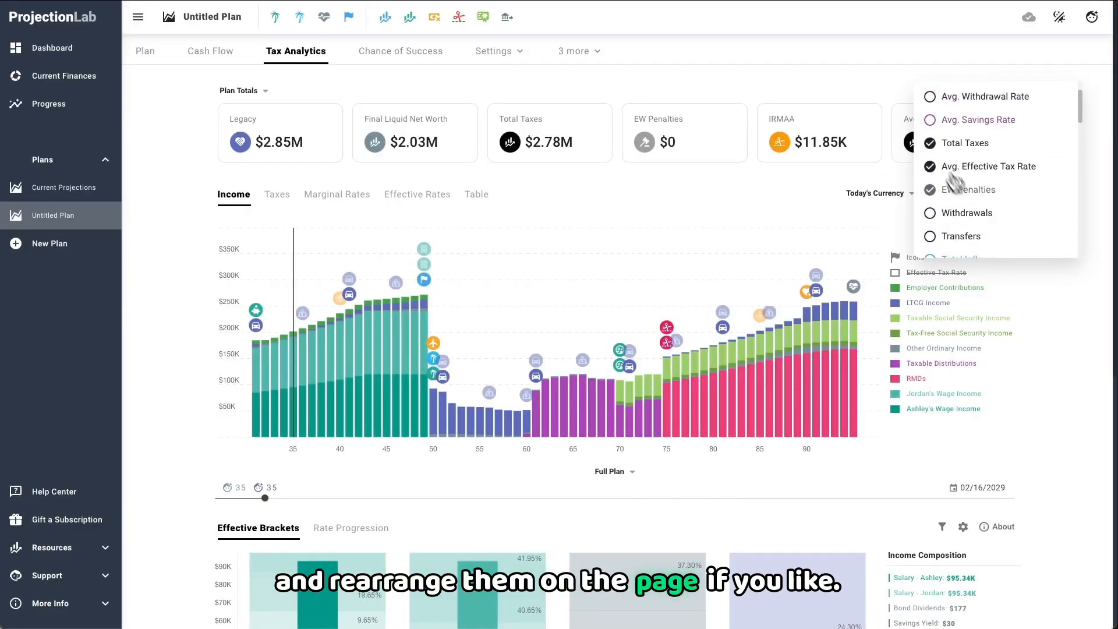
click(919, 79)
click(994, 92)
mouse_move(943, 140)
mouse_down()
mouse_move(675, 139)
mouse_move(943, 139)
mouse_up()
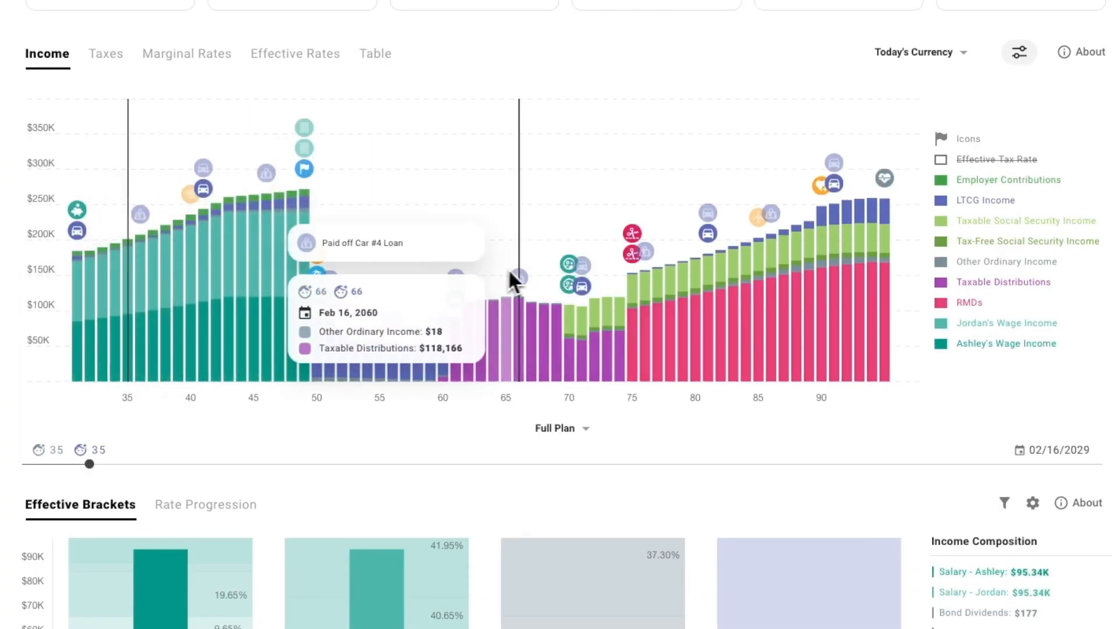
Step: View the plan's Taxes, Marginal Rates and Effective Rates charts and the yearly Table, and return to the Income chart
click(107, 58)
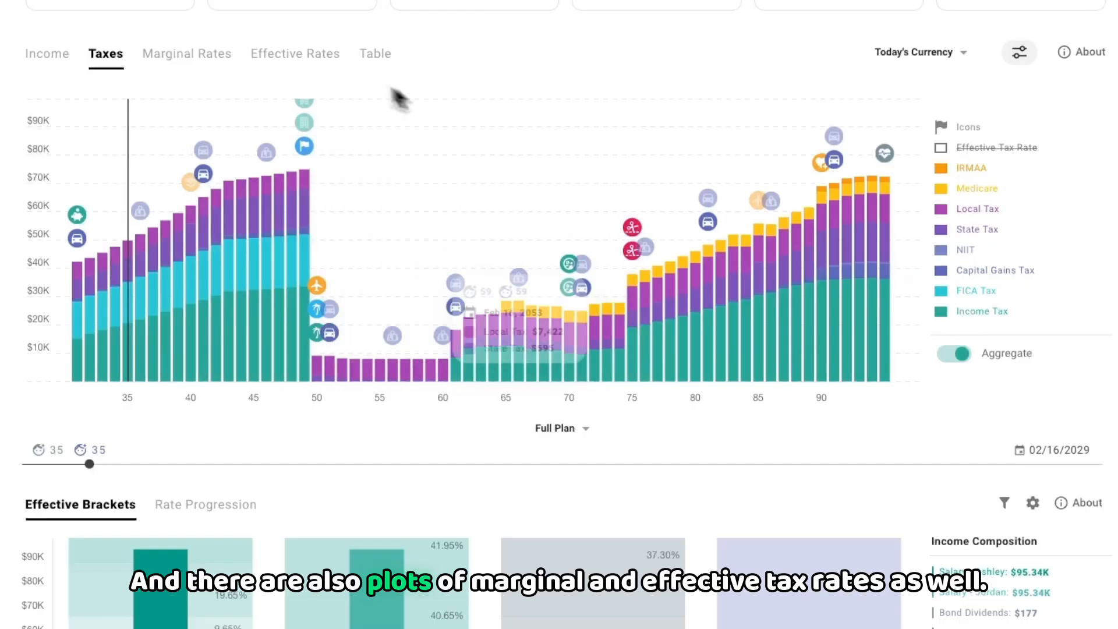
click(175, 68)
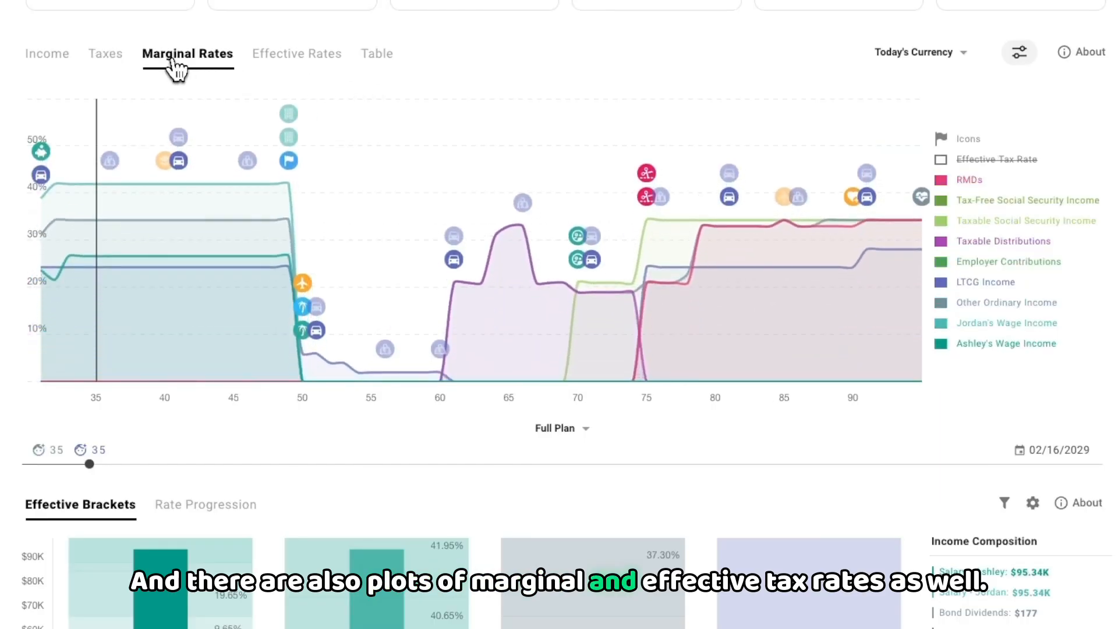
click(267, 69)
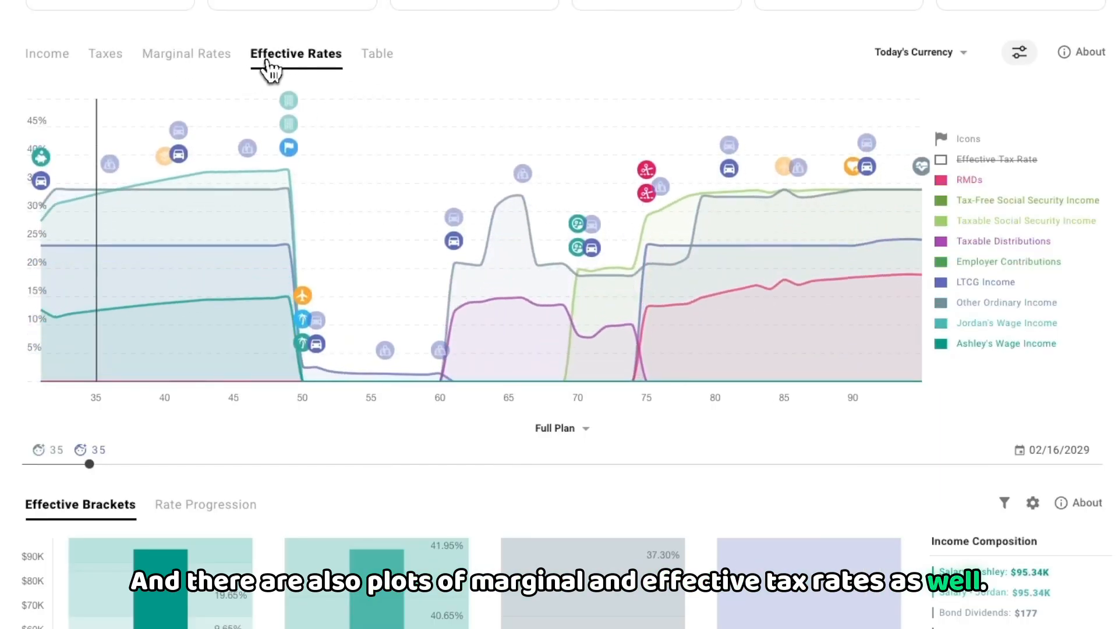
click(377, 59)
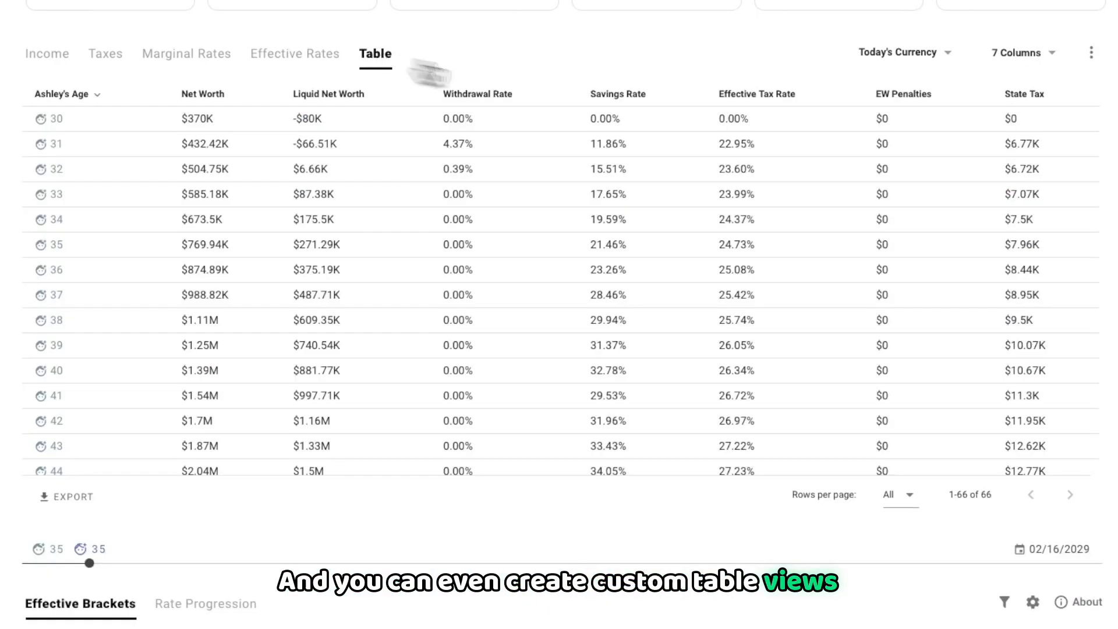
click(1022, 52)
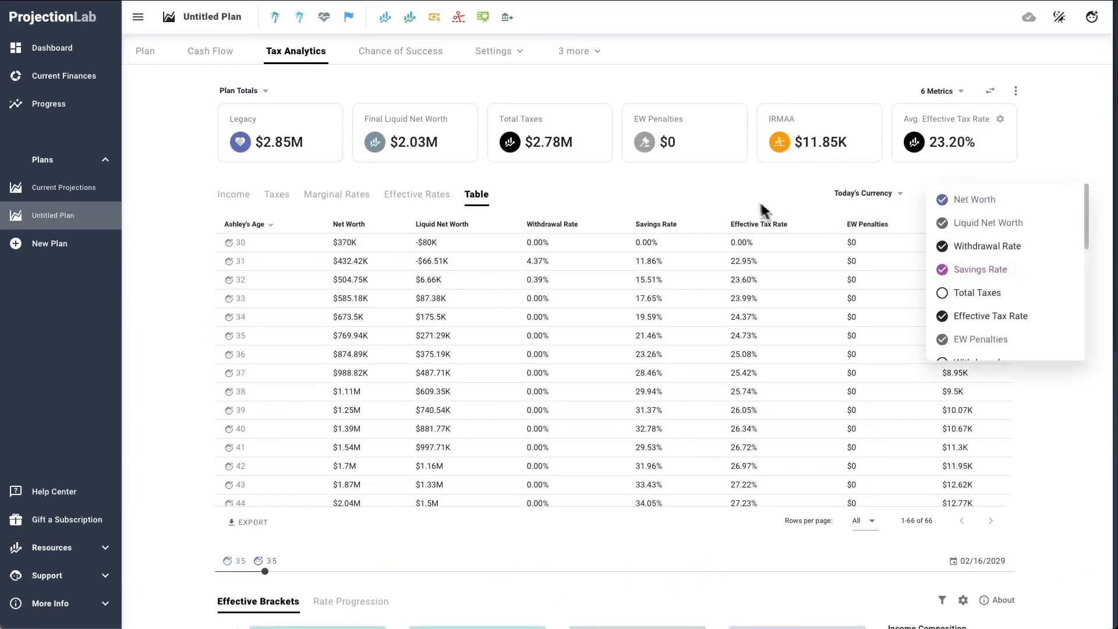
click(234, 196)
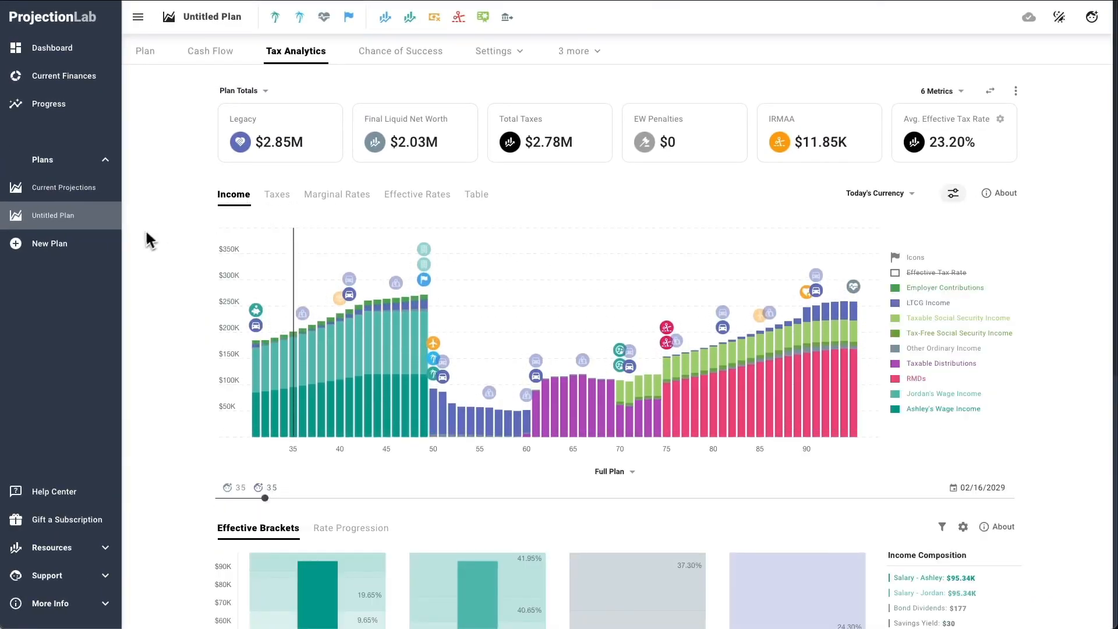
Step: Select the plan year at age 39 (02/16/2033) for the Effective Brackets breakdown
scroll(147, 245, down, 5)
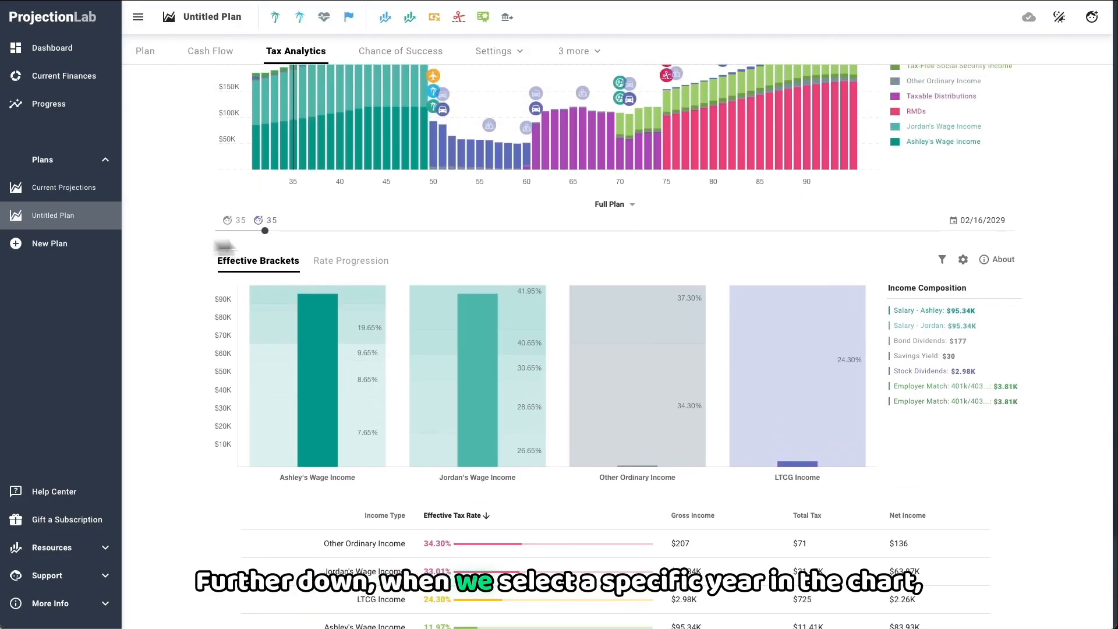
click(321, 230)
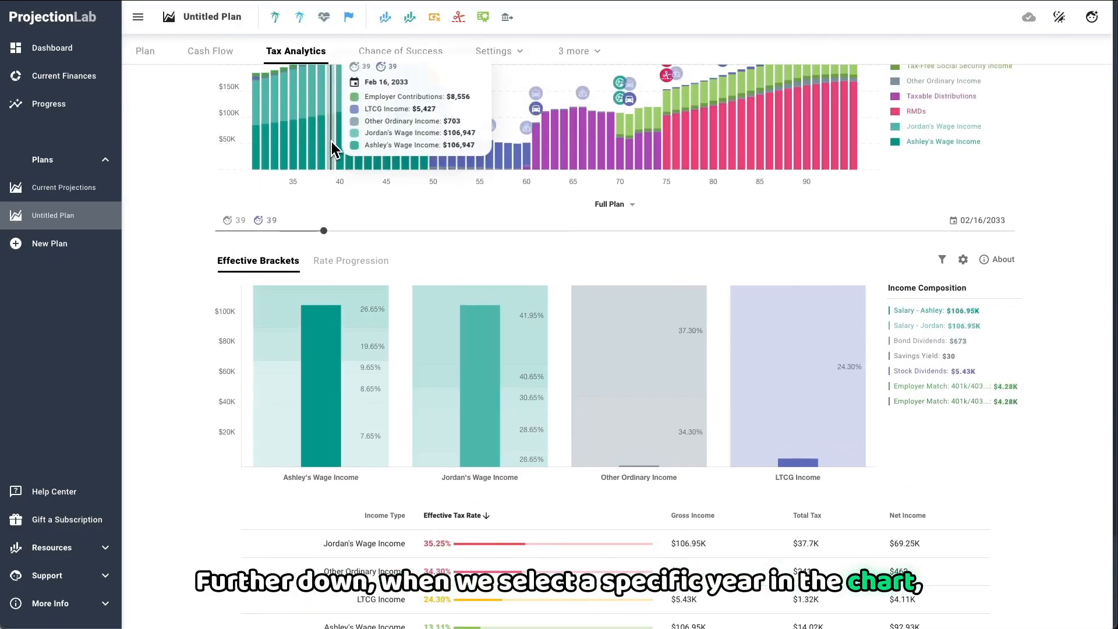
scroll(188, 344, down, 1)
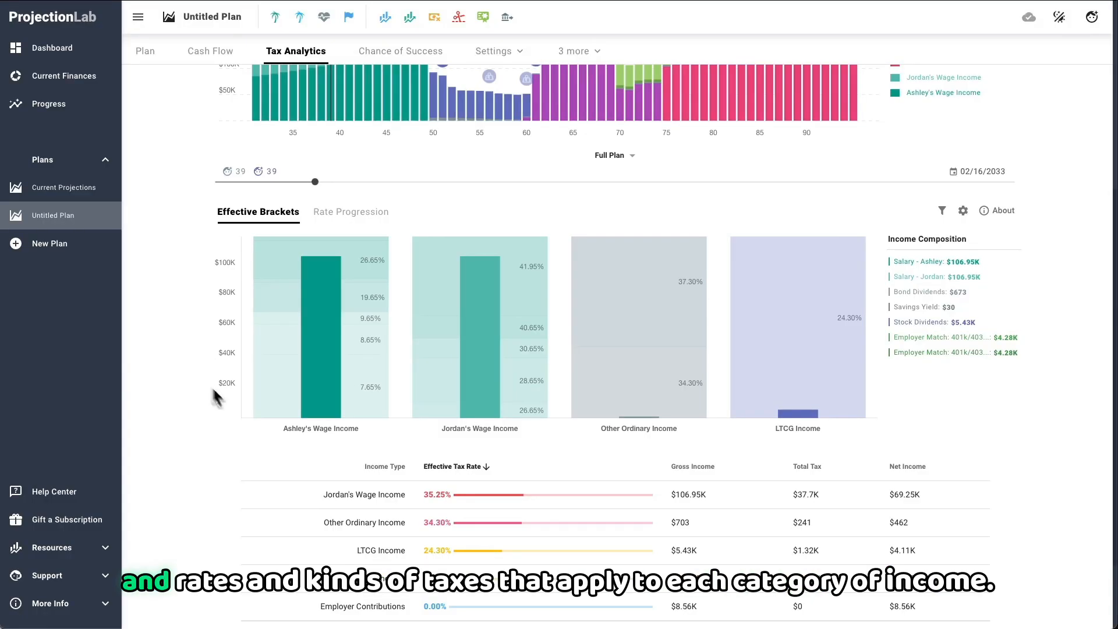
Step: Inspect the income, state, Social Security and Medicare taxes making up the effective brackets of both partners' wage income
mouse_move(372, 412)
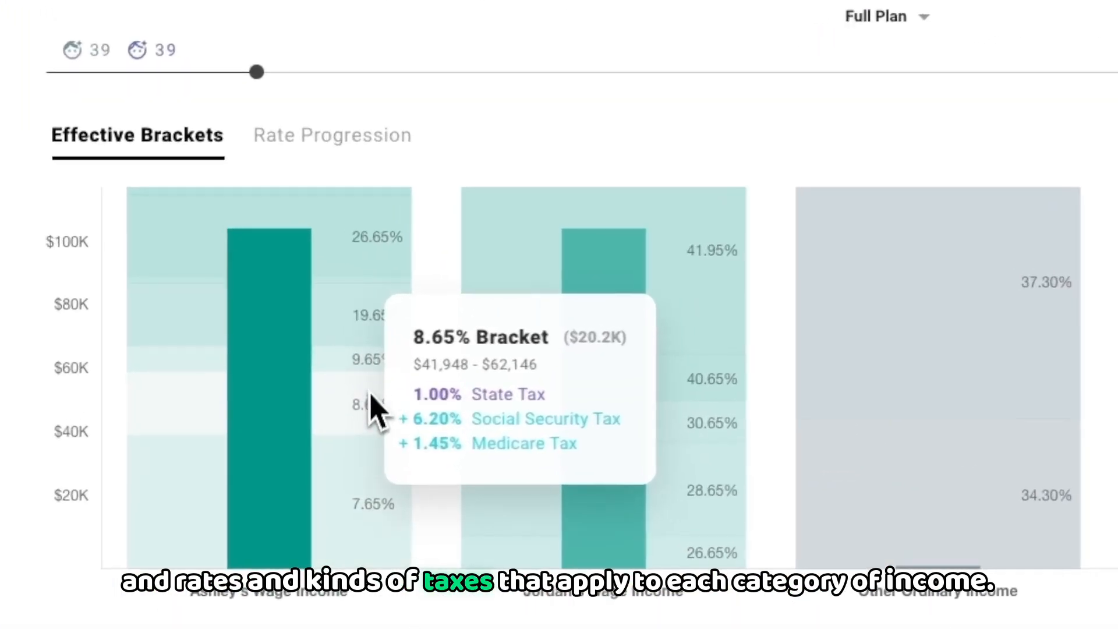
mouse_move(369, 293)
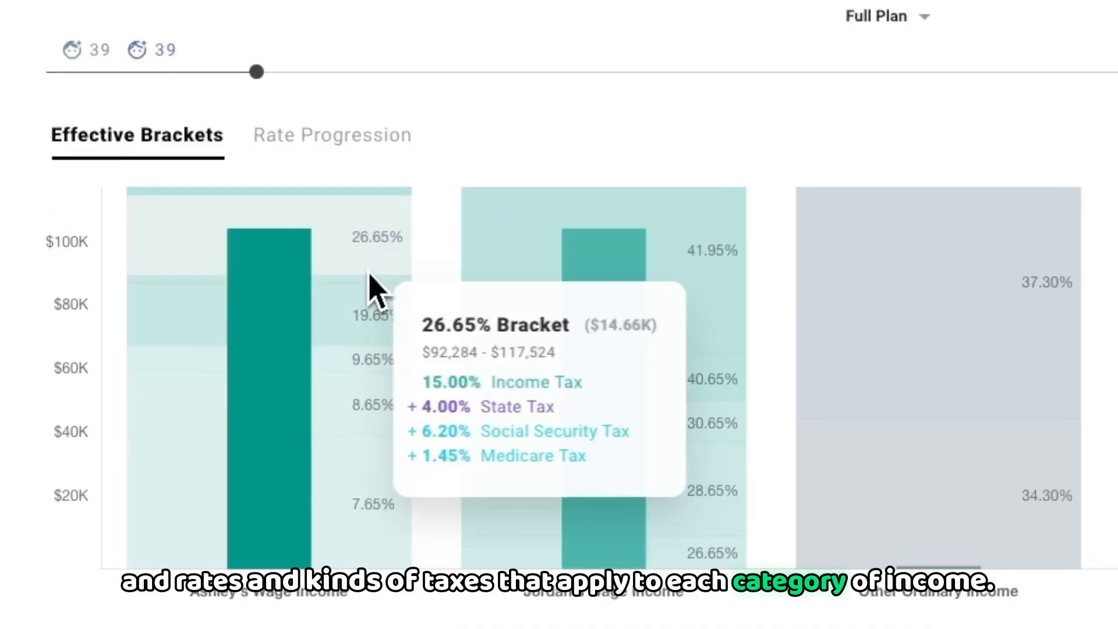
mouse_move(710, 567)
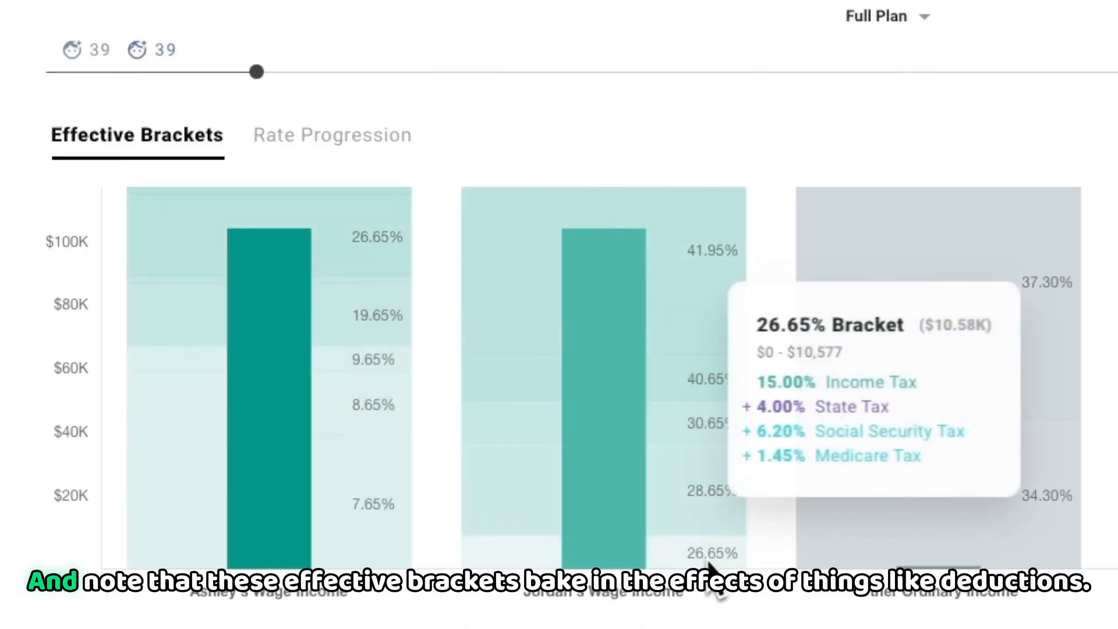
mouse_move(706, 542)
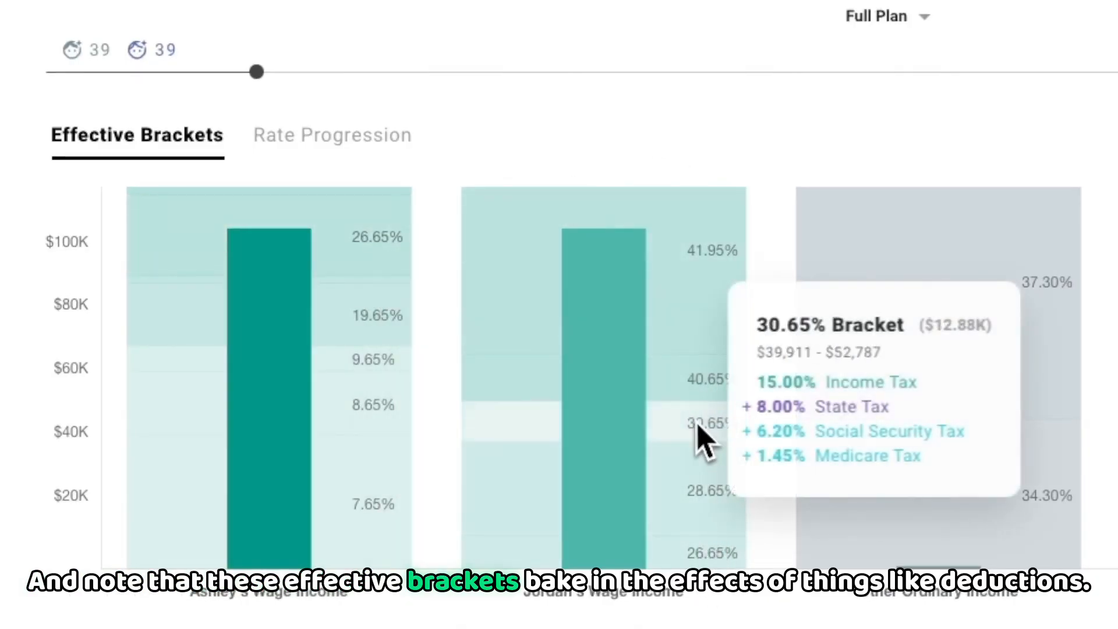
mouse_move(695, 406)
mouse_move(701, 349)
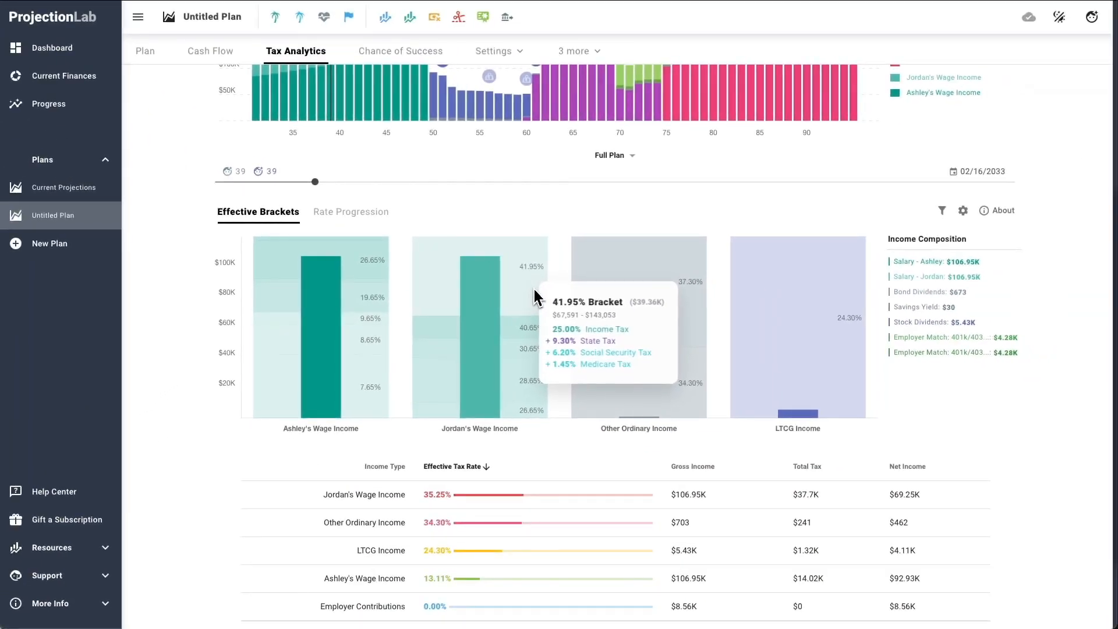
Step: Switch Aggregate Income Sources off and on again in the bracket chart options, and review the effective tax rate table by income type
click(962, 210)
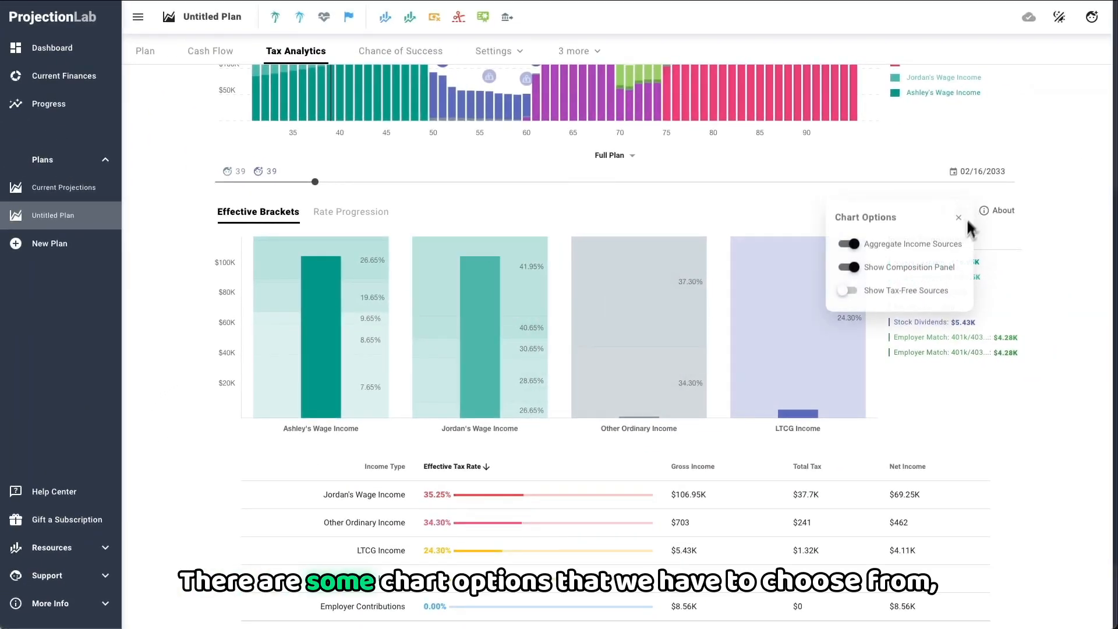
click(919, 254)
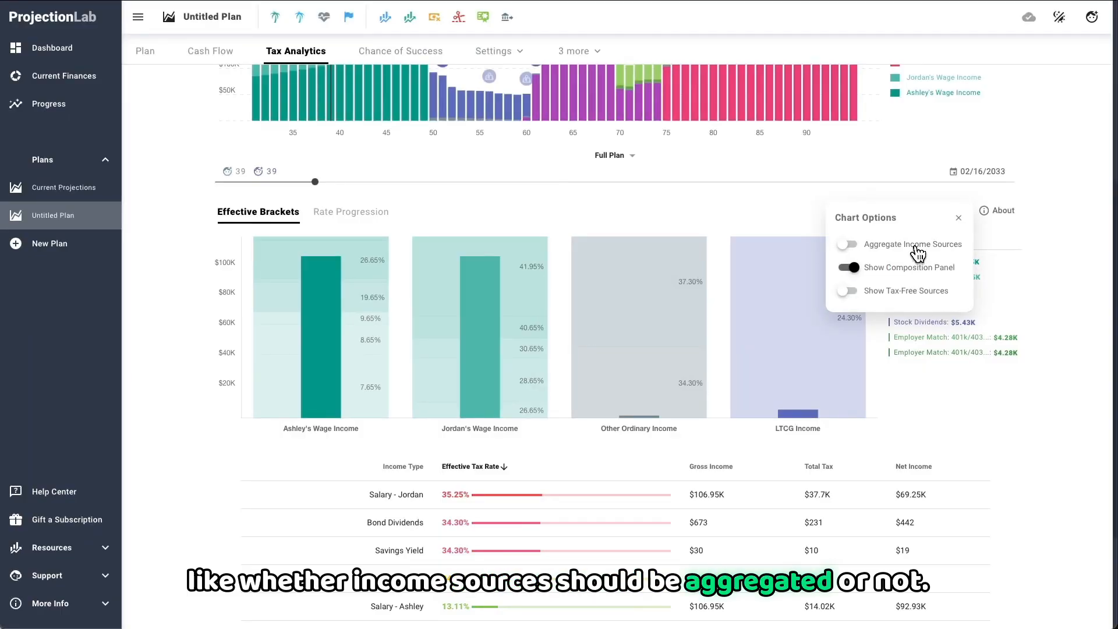
click(918, 254)
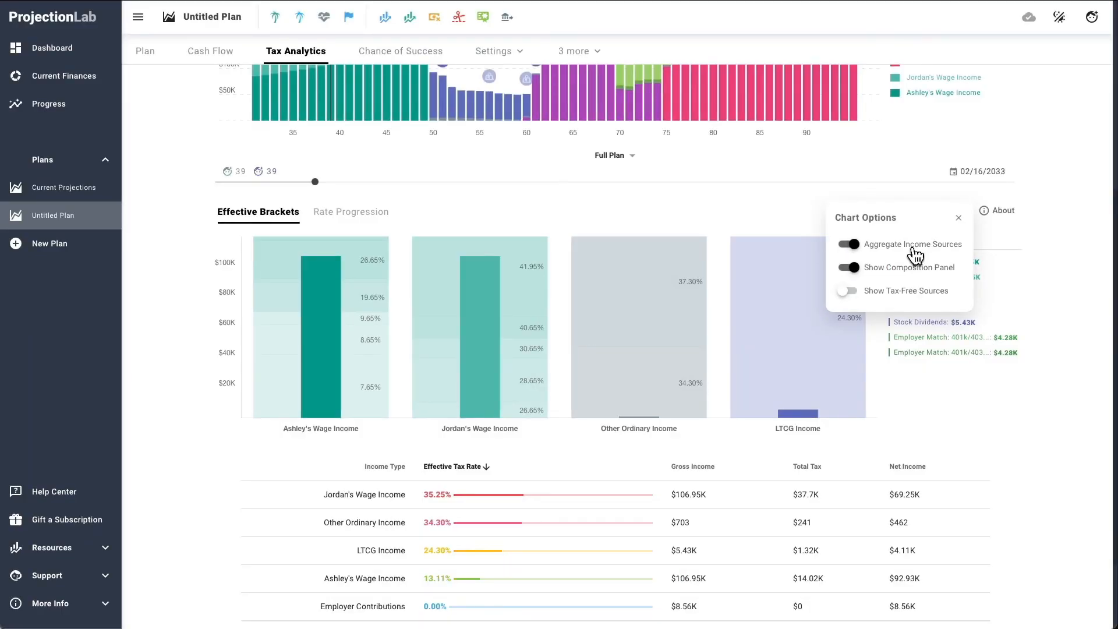
click(1021, 406)
scroll(1020, 406, down, 2)
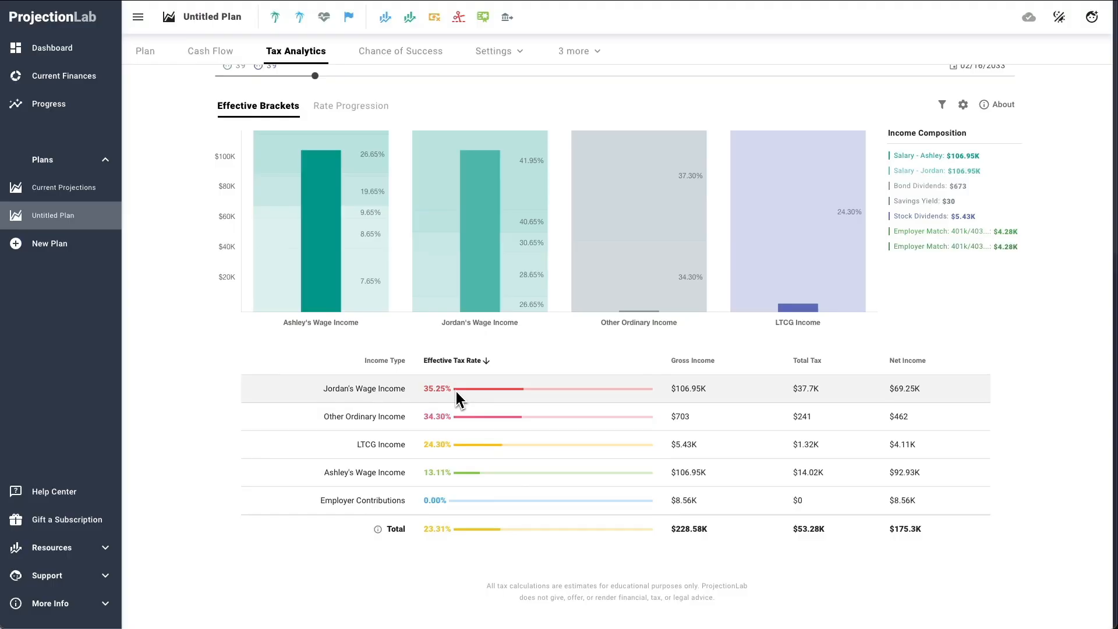
scroll(162, 402, up, 7)
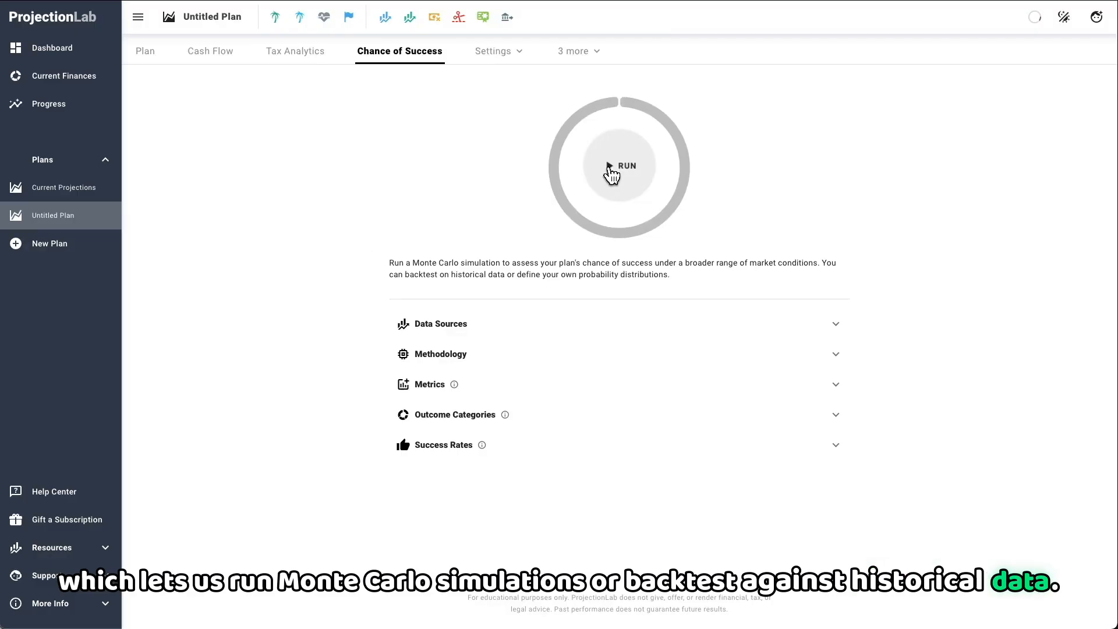
Step: In the Chance of Success data sources, try Normal Distribution for investment returns and restore Historical S&P 500
click(520, 325)
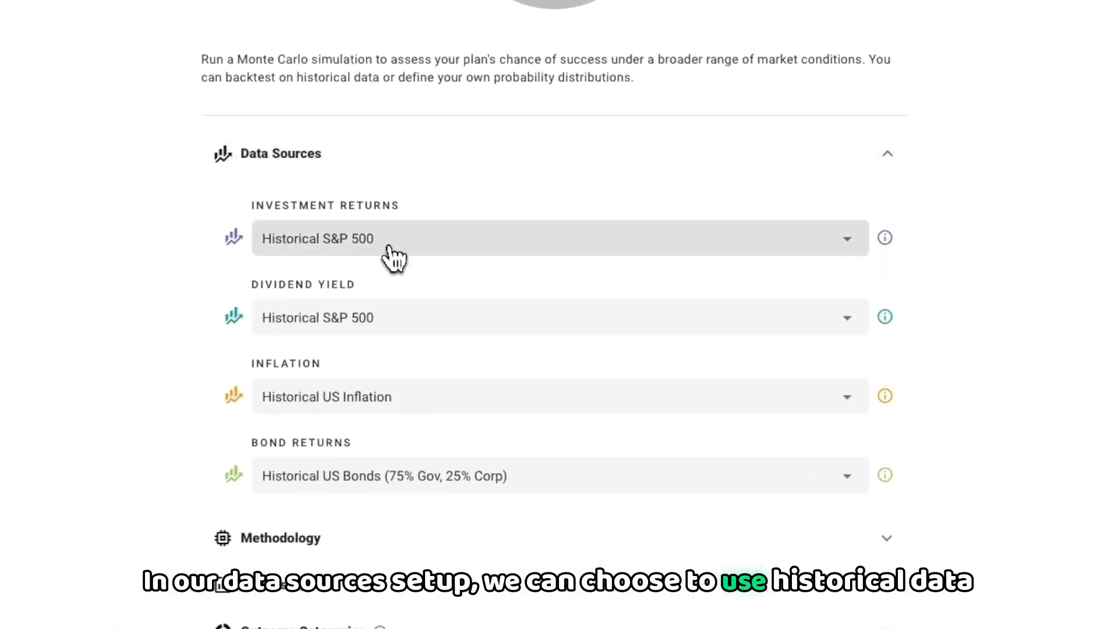
click(391, 255)
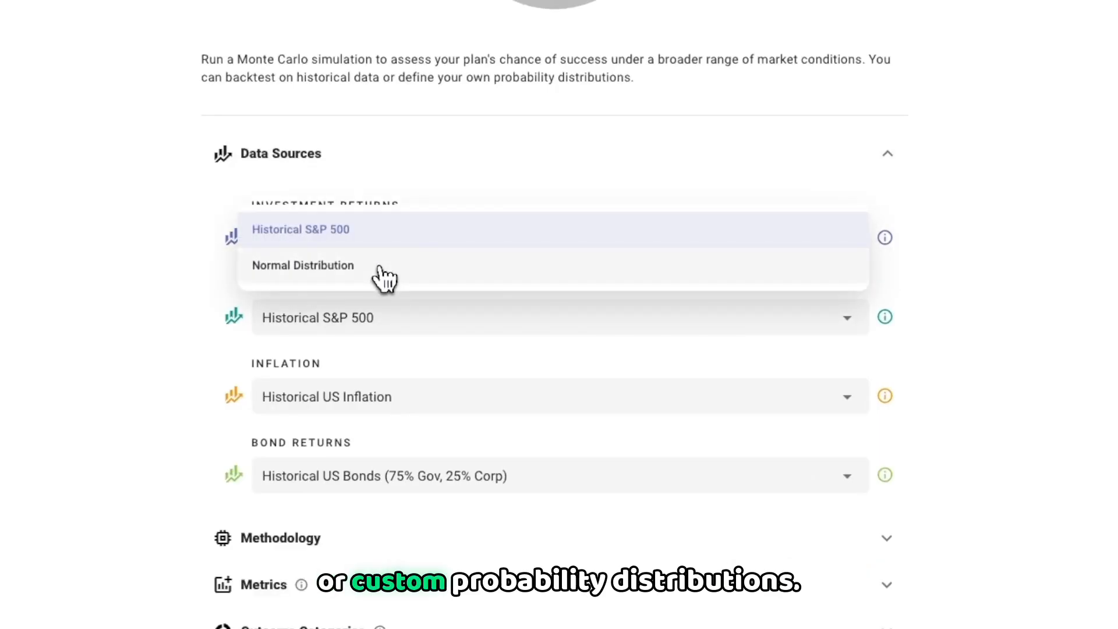
click(384, 276)
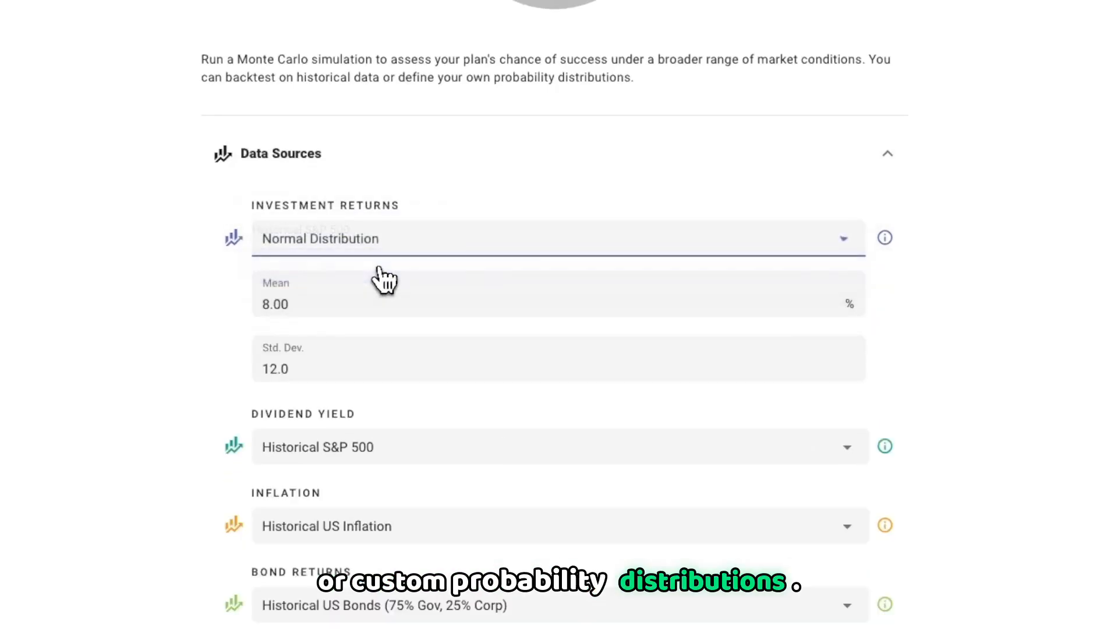
click(379, 232)
click(356, 194)
click(352, 154)
Step: Review the simulation's Methodology settings and read the explanation of the historical sampling options
click(326, 295)
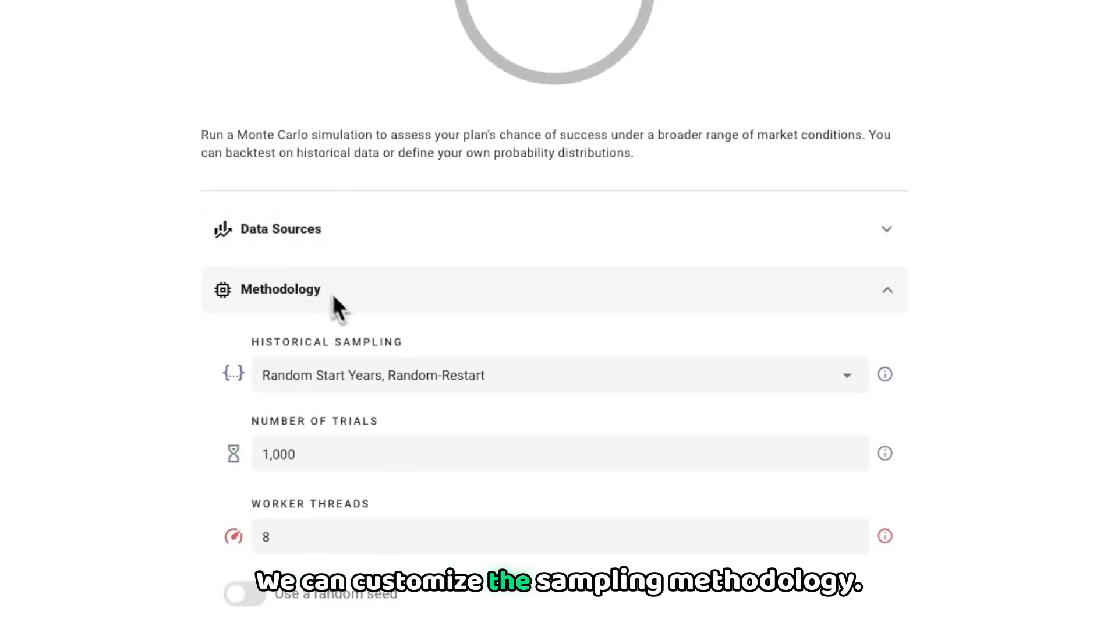
click(563, 389)
click(884, 374)
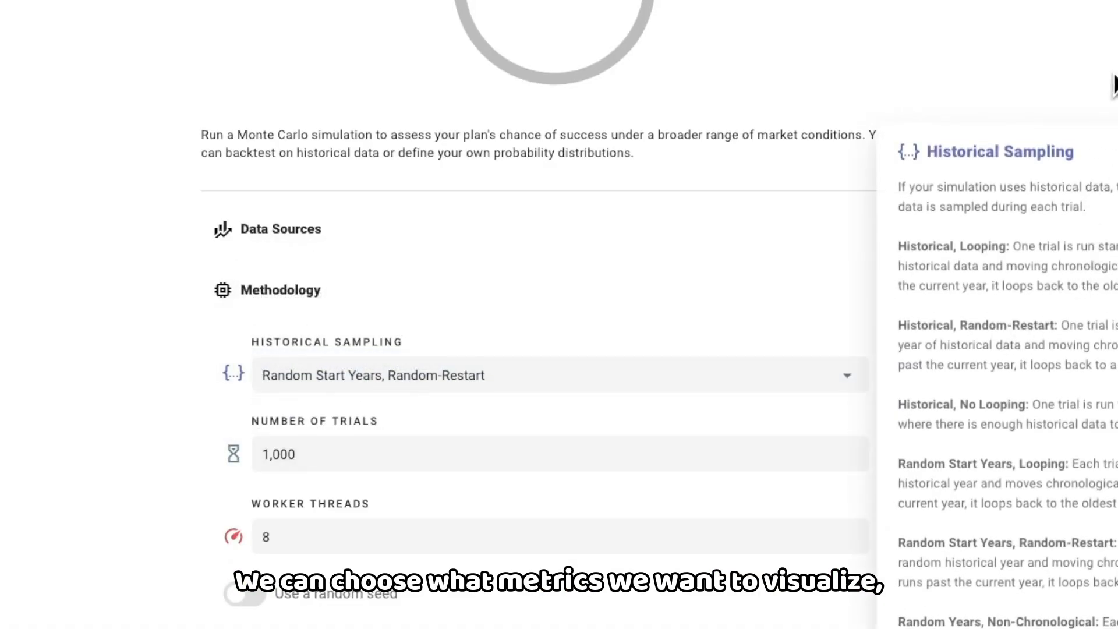
click(322, 297)
Step: Look through the Metrics that the Monte Carlo simulation can visualize
click(422, 331)
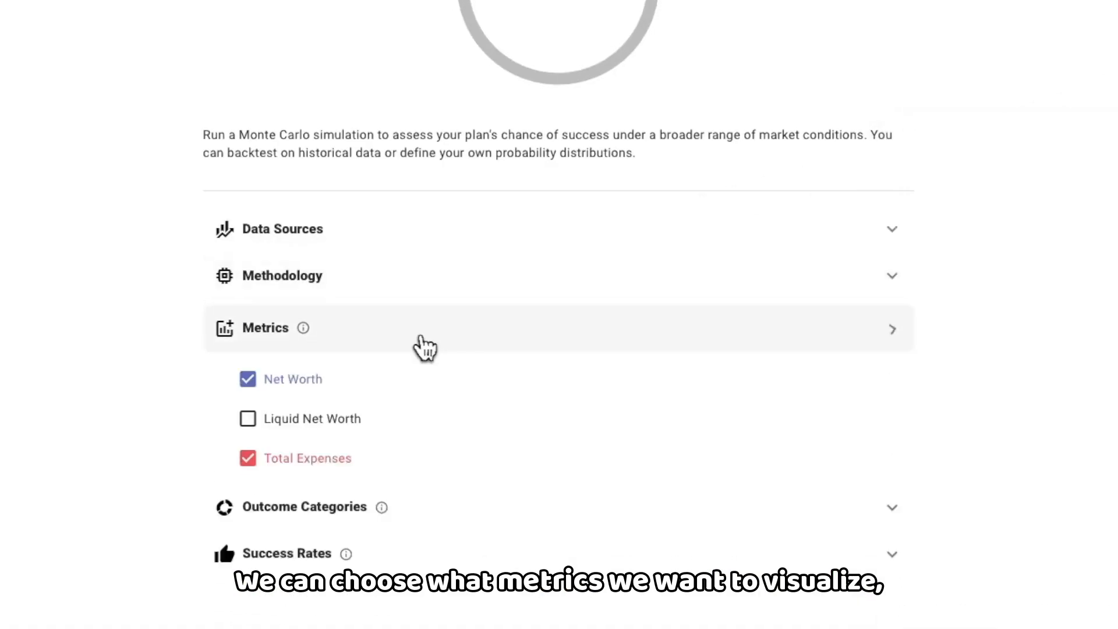
scroll(148, 428, down, 1)
scroll(148, 428, down, 3)
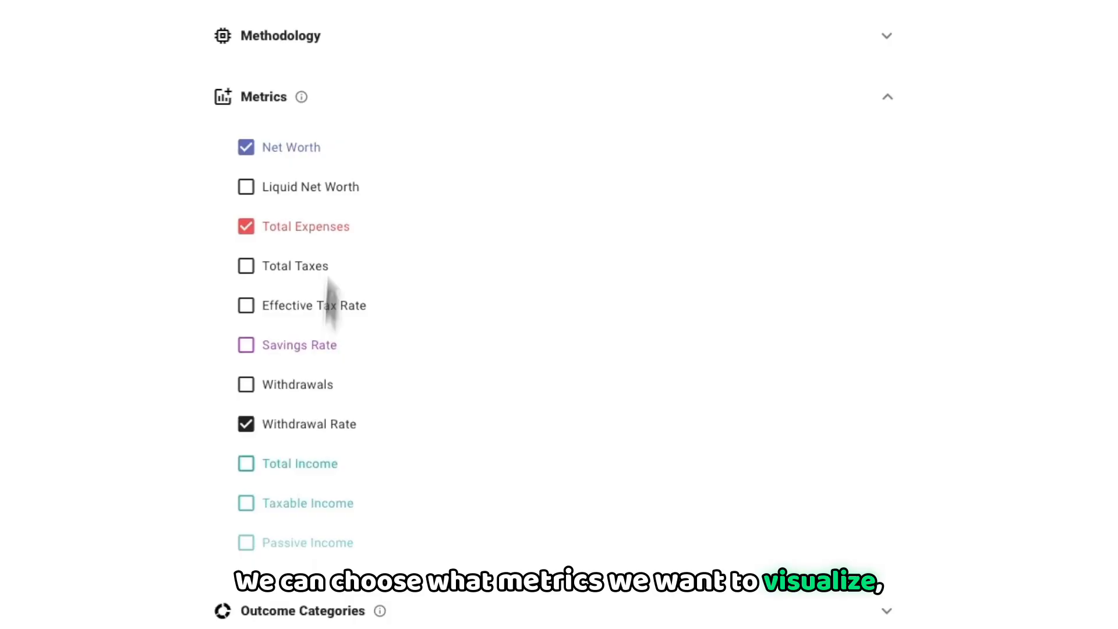
click(339, 111)
Step: Review how the simulation defines its Outcome Categories and its Success Rates ratings
click(483, 381)
scroll(485, 390, down, 5)
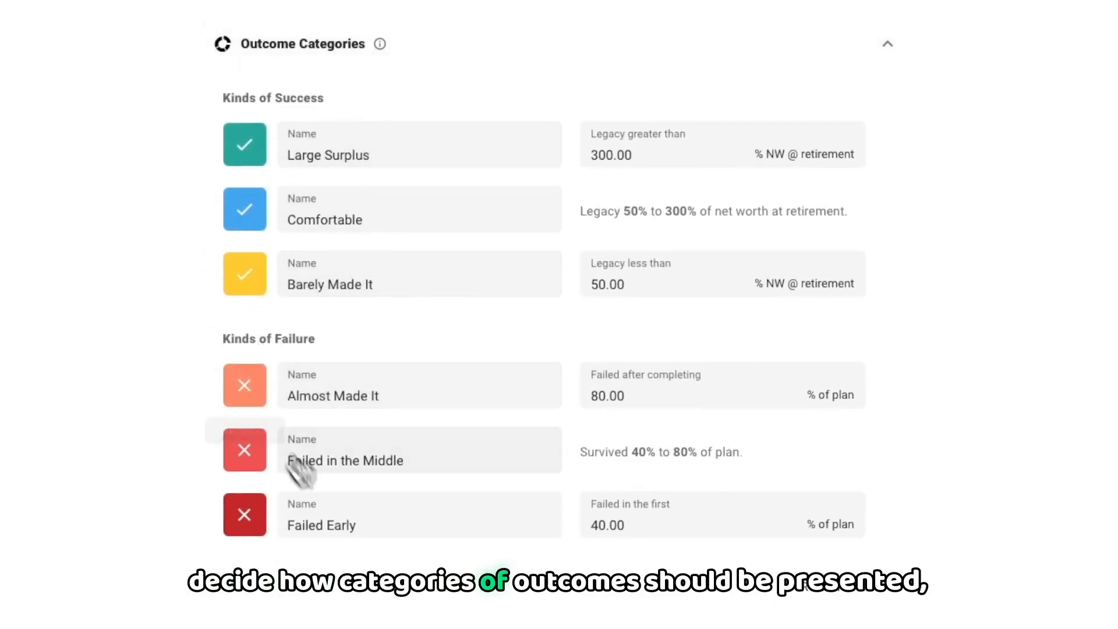
click(315, 50)
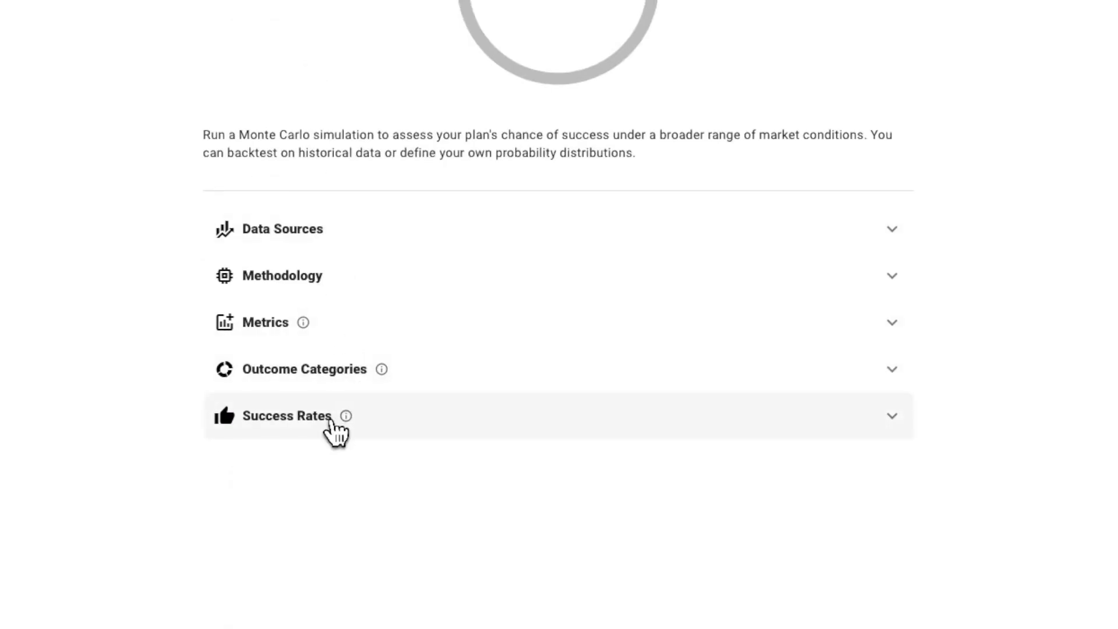
click(333, 429)
scroll(505, 239, down, 5)
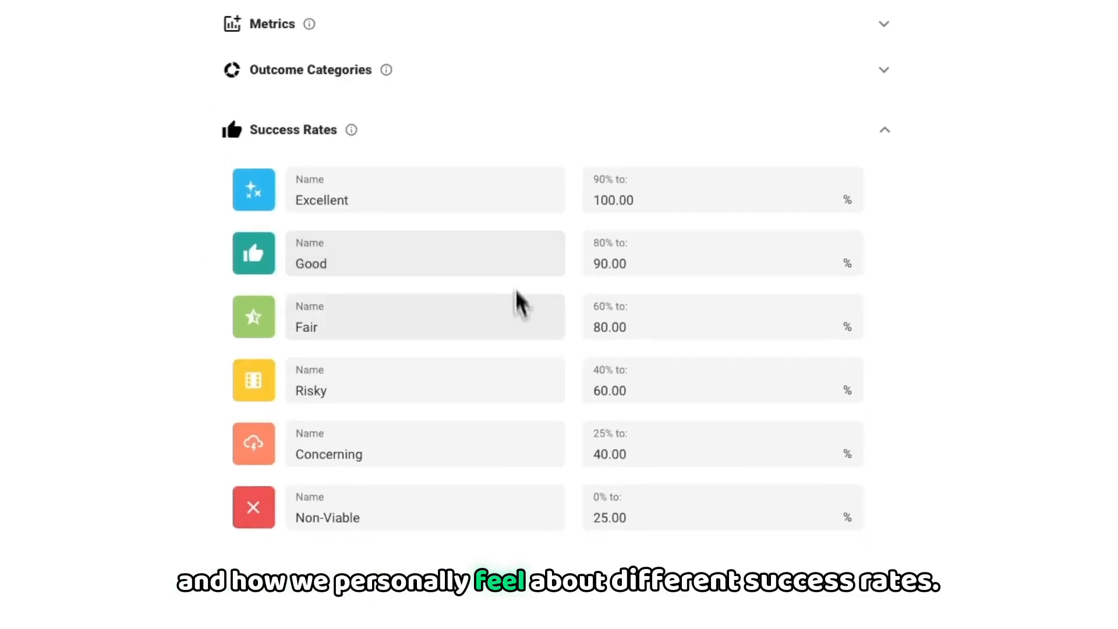
click(425, 130)
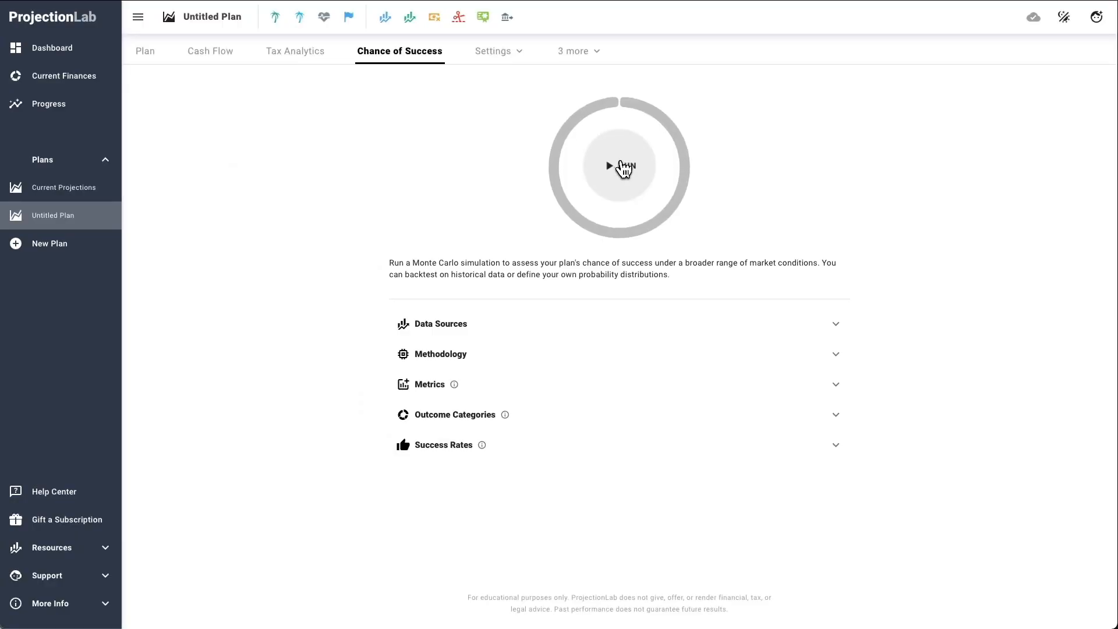
Step: Run the Monte Carlo simulation and show its net worth plot in split view with the distribution by age
click(625, 169)
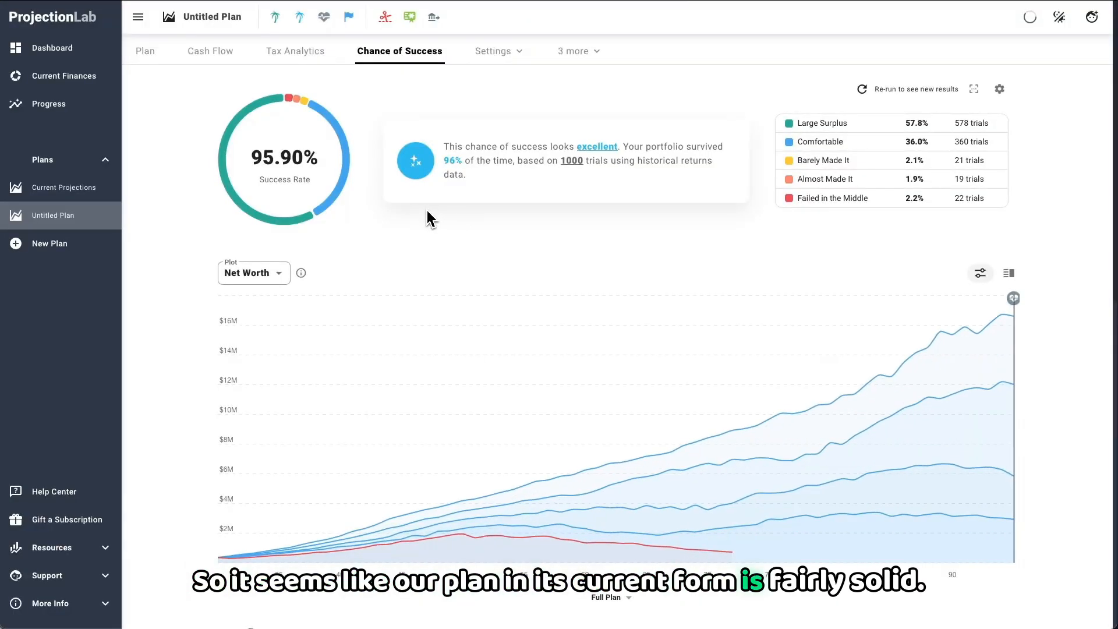
scroll(424, 219, down, 1)
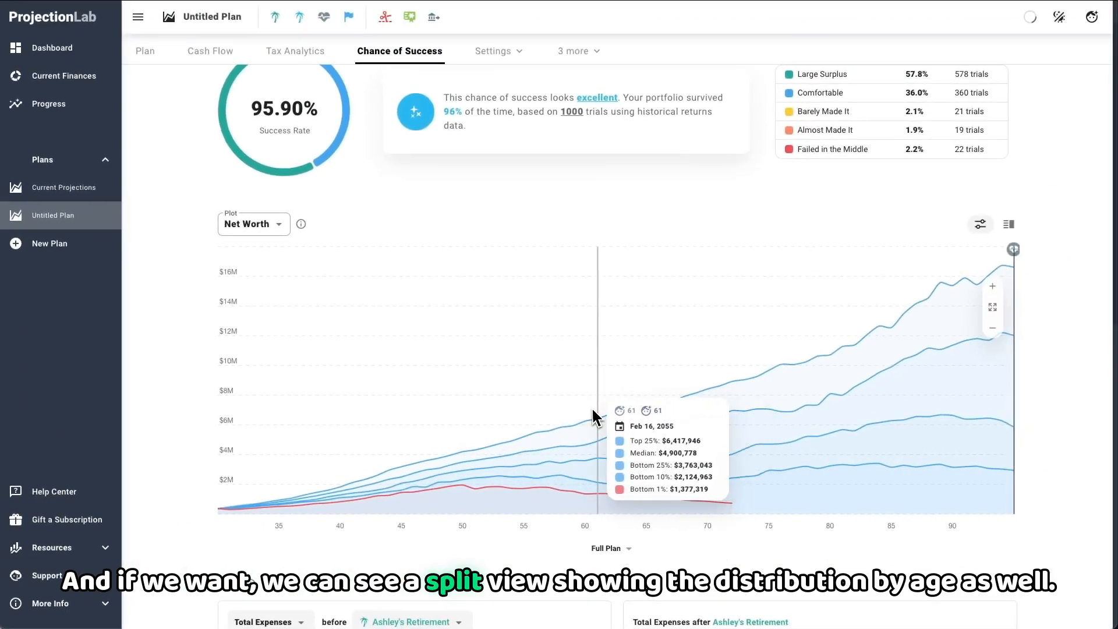
click(1008, 224)
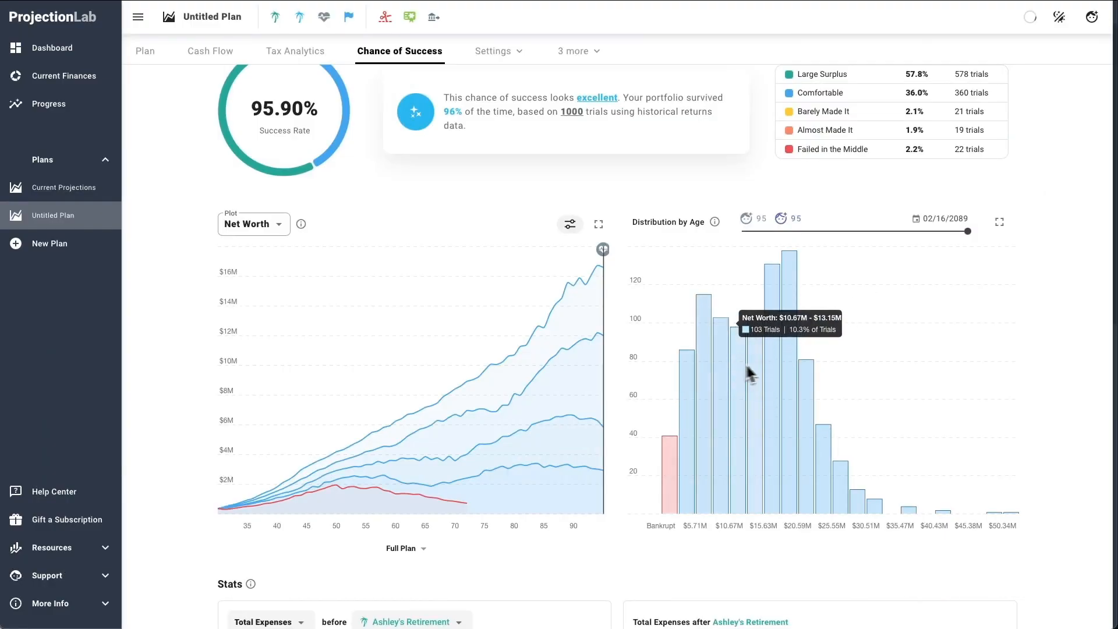
Step: Check the net worth distribution at an earlier age and the milestones available for splitting the Total Expenses stats
mouse_move(968, 231)
mouse_down()
mouse_move(814, 238)
mouse_move(840, 238)
mouse_up()
scroll(153, 333, down, 8)
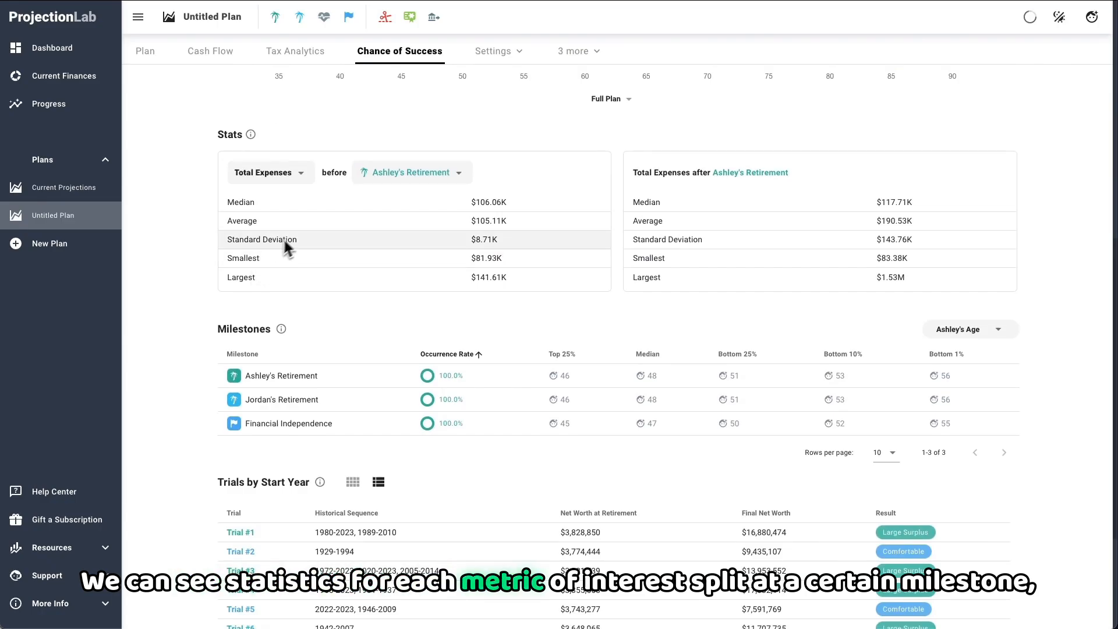
click(411, 174)
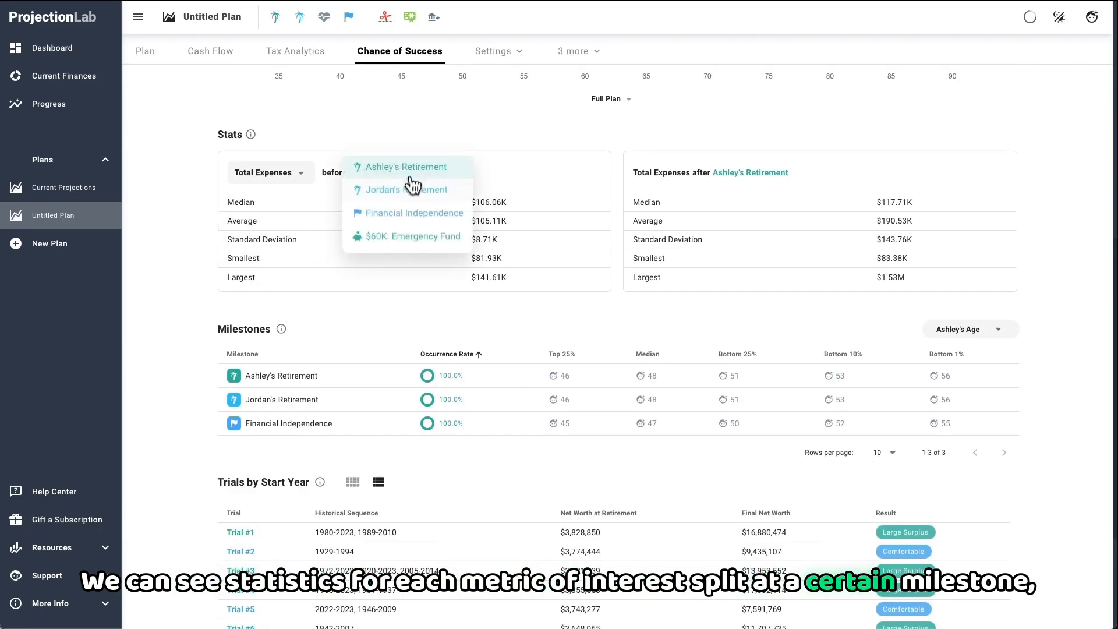
click(517, 175)
Step: Open Trial #7 from the Trials by Start Year list and review its chart and year-by-year historical data
scroll(515, 177, down, 3)
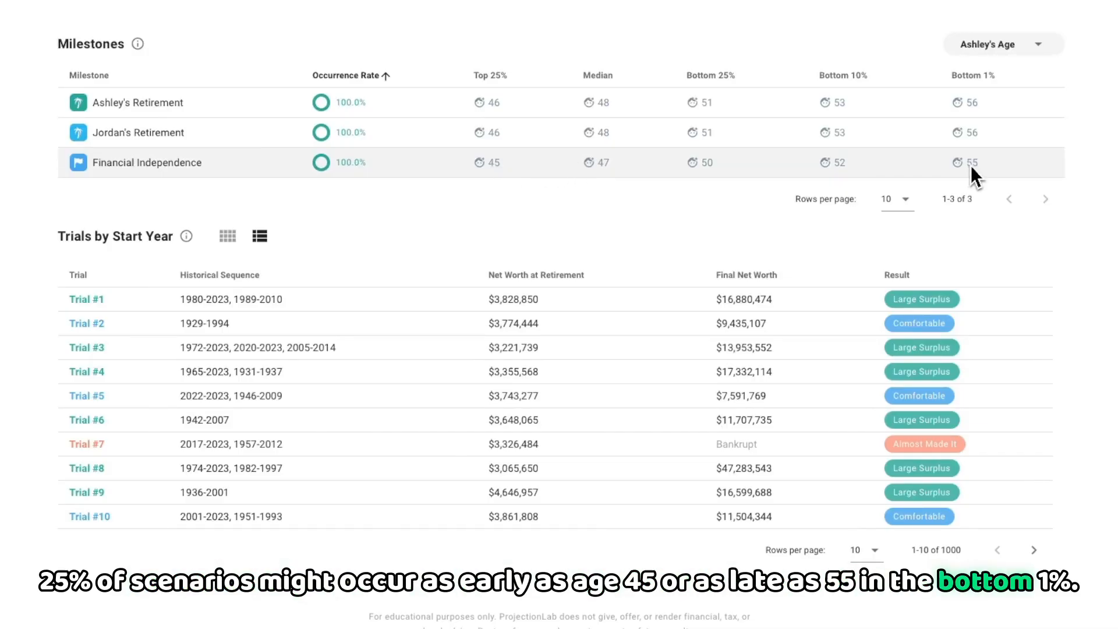
scroll(414, 207, down, 1)
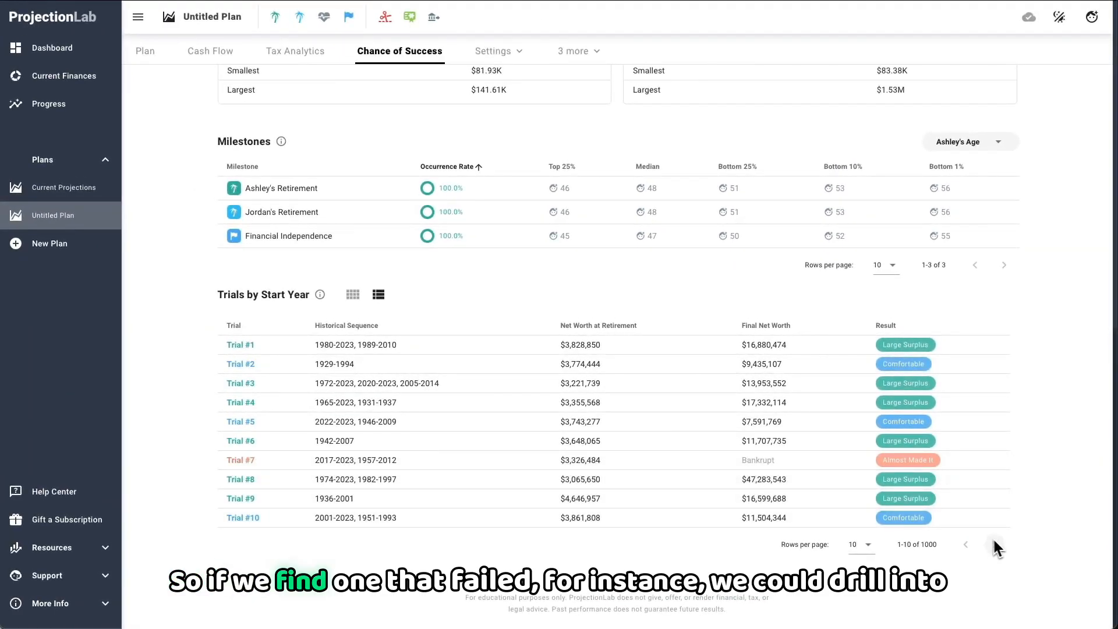
click(907, 463)
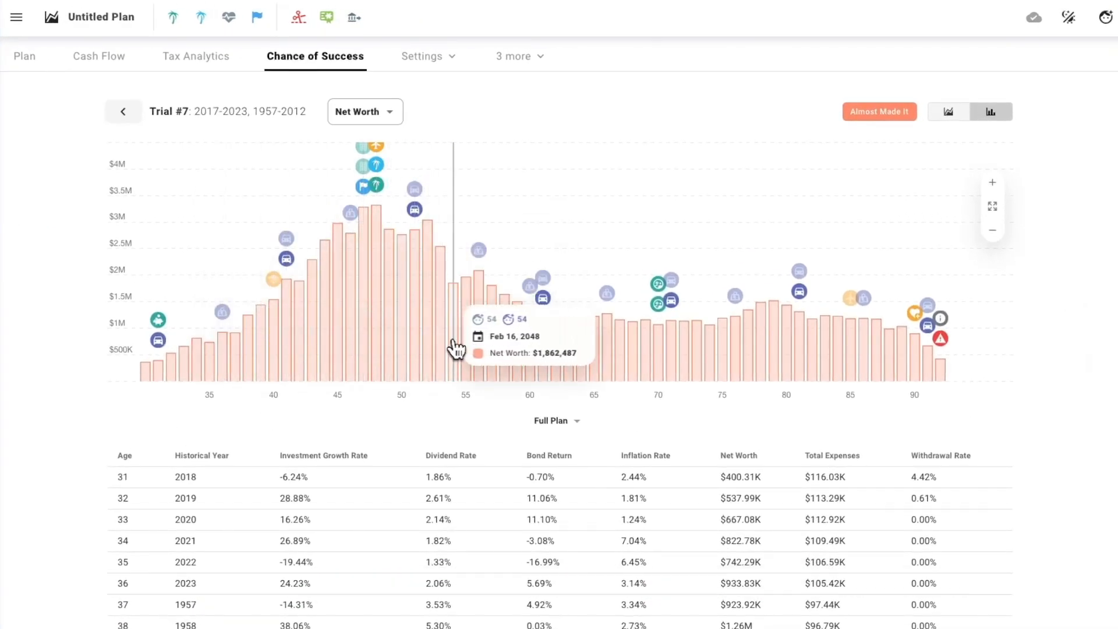
scroll(460, 349, down, 3)
scroll(463, 349, down, 5)
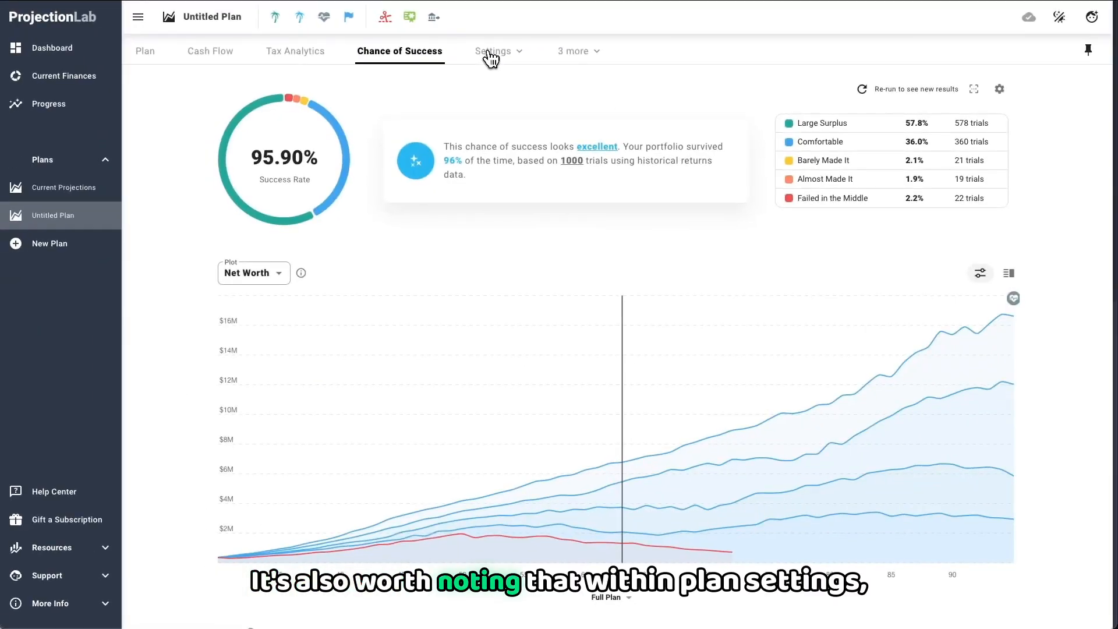
Step: Review the plan's Milestones settings and its Drawdown order for withdrawing asset categories
click(491, 54)
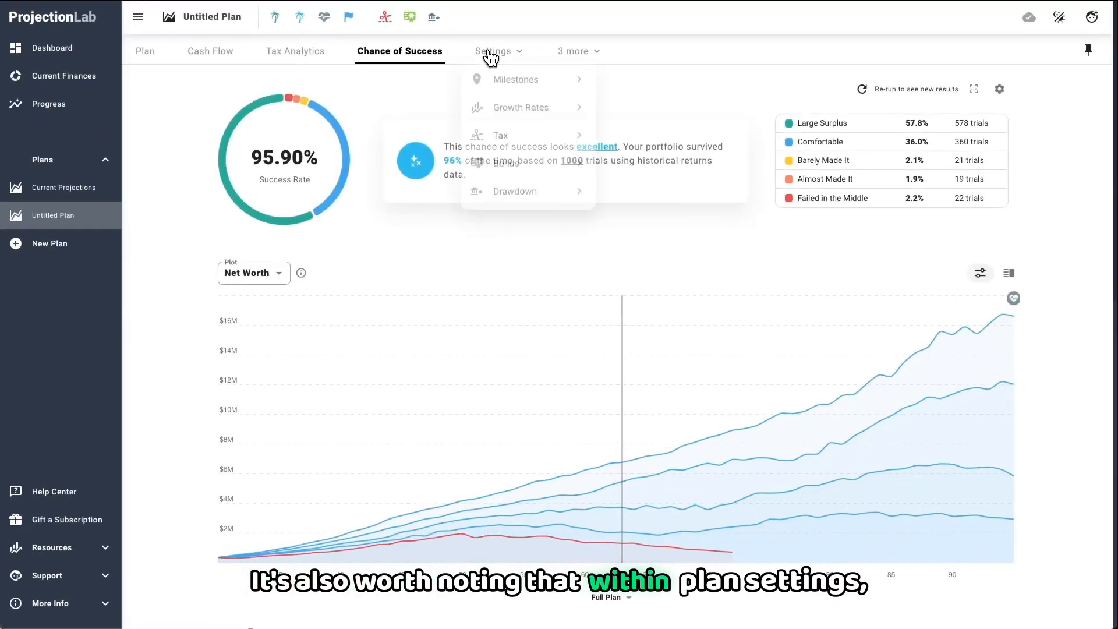
click(505, 81)
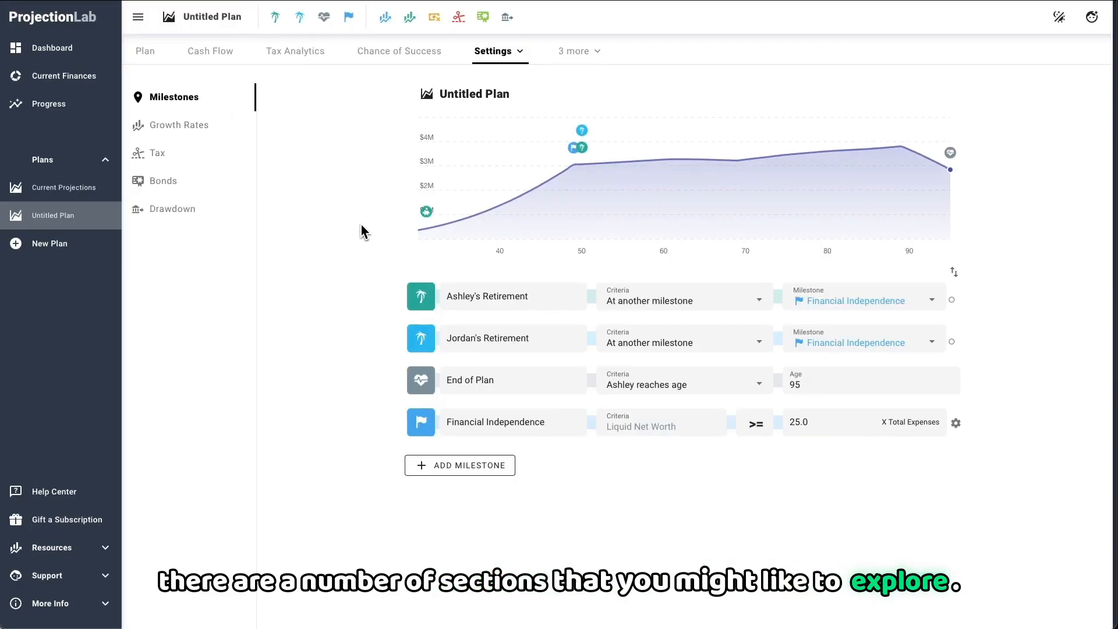
click(201, 211)
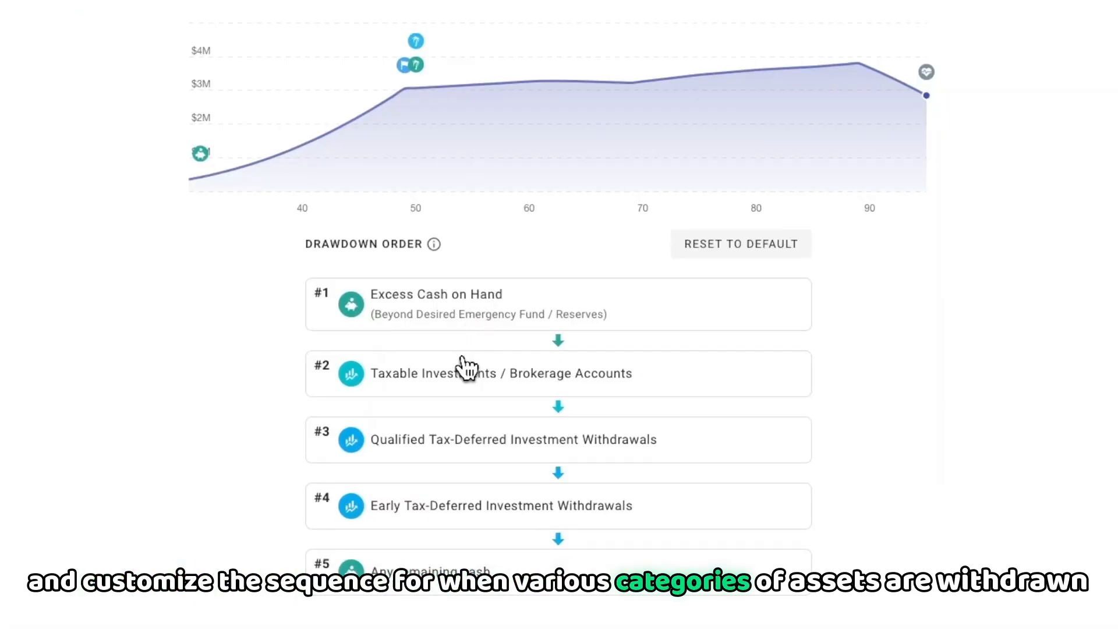
drag(475, 467, 469, 444)
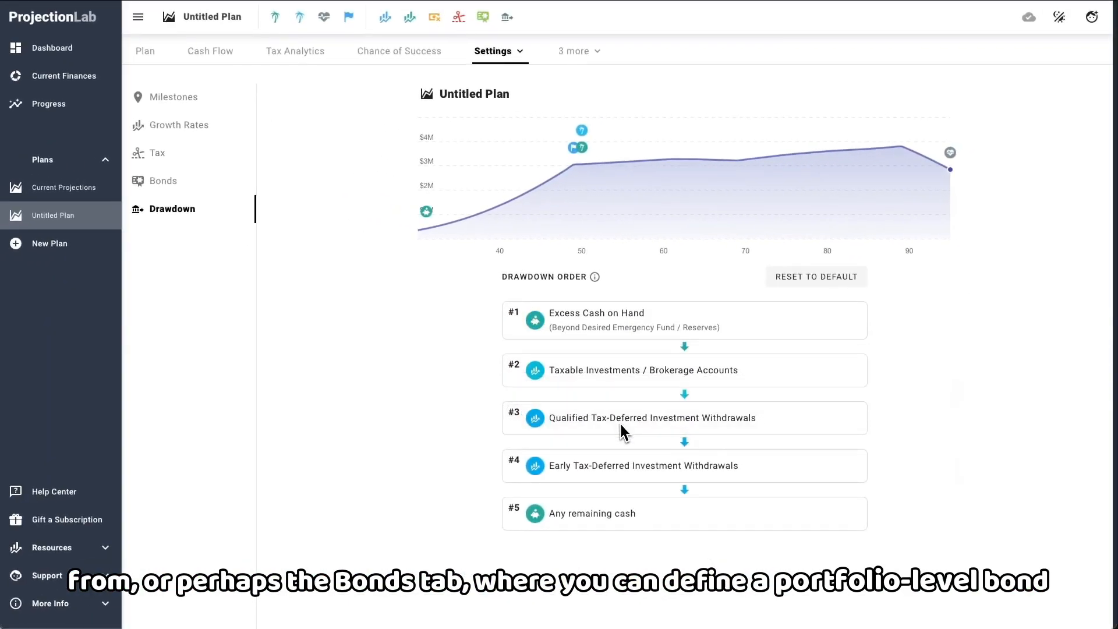
Step: Try the plan's Bonds settings without bonds and return the allocation type to Custom Allocation
click(187, 182)
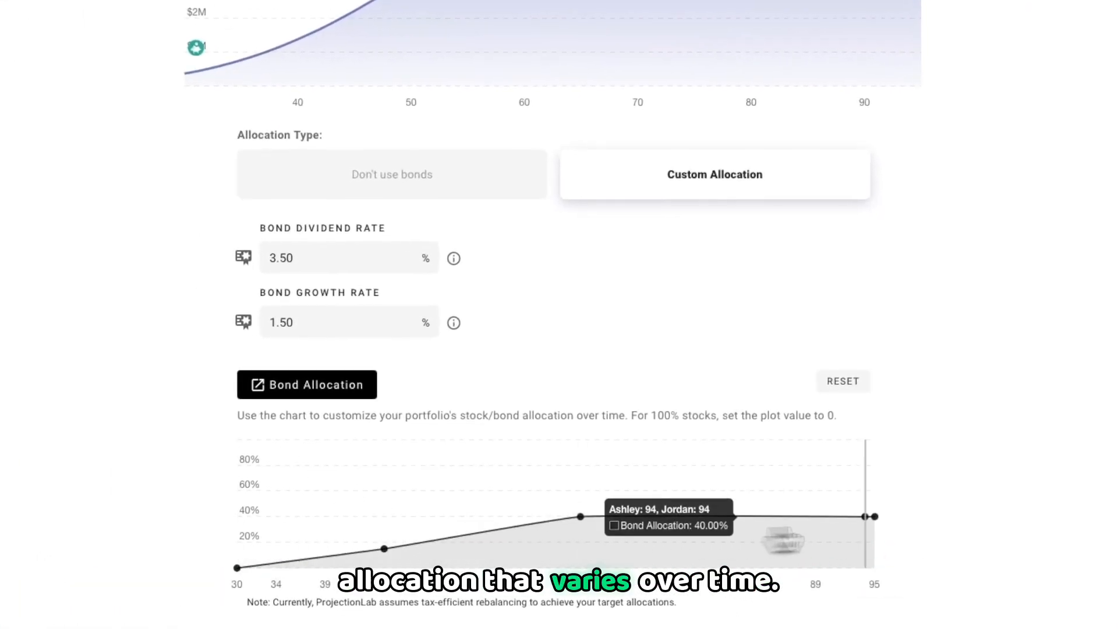
click(412, 176)
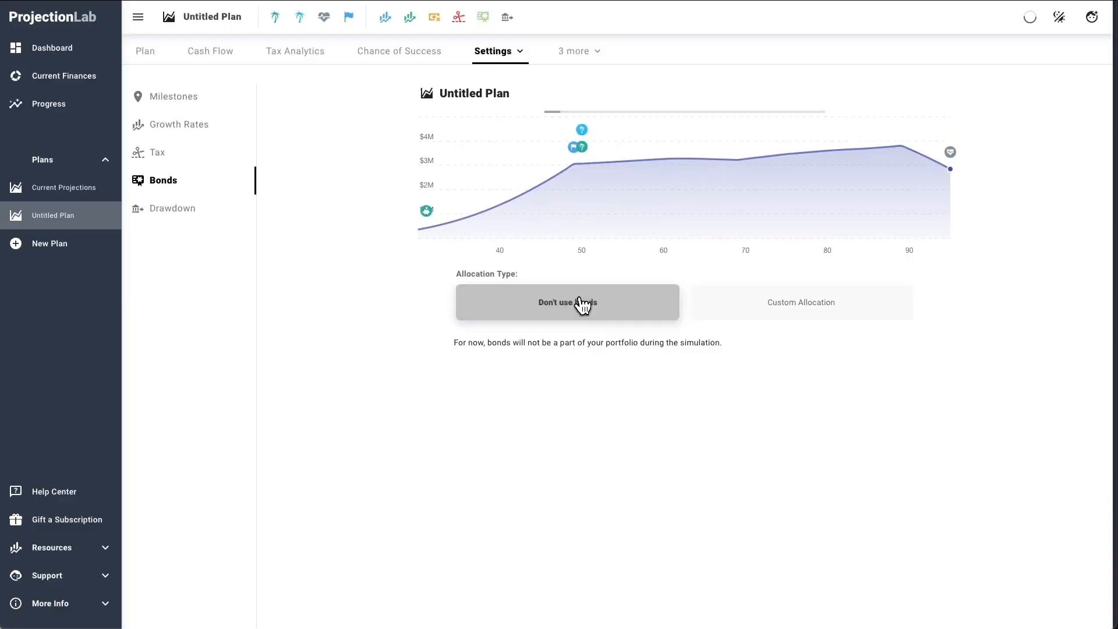
click(755, 326)
Step: Return to the plan overview and switch its chart to the built-in Net Worth plot
click(145, 51)
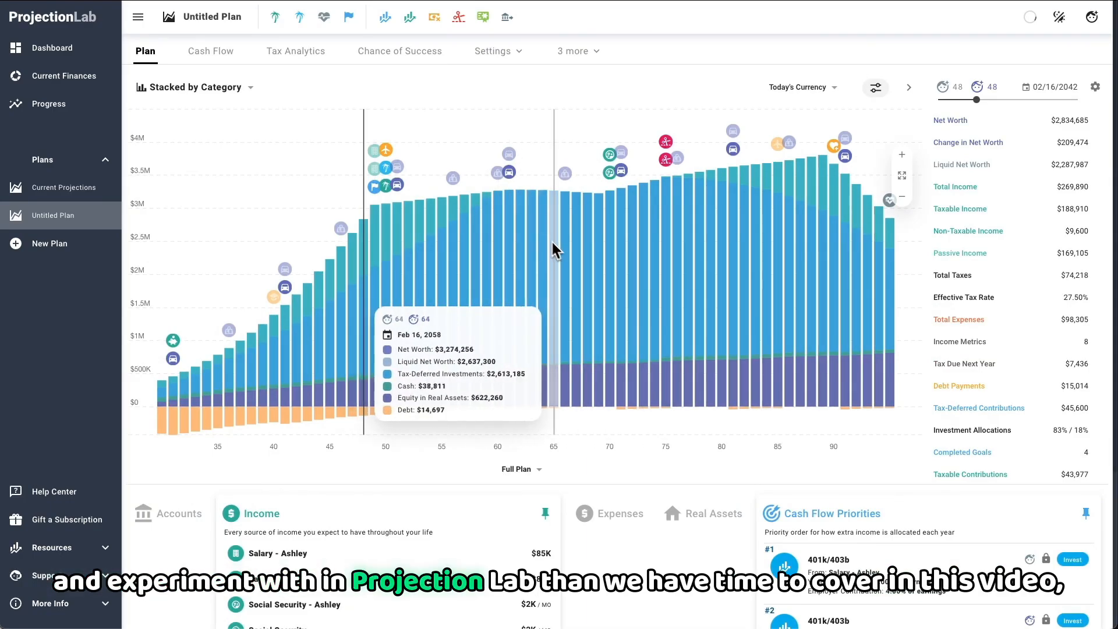
click(174, 86)
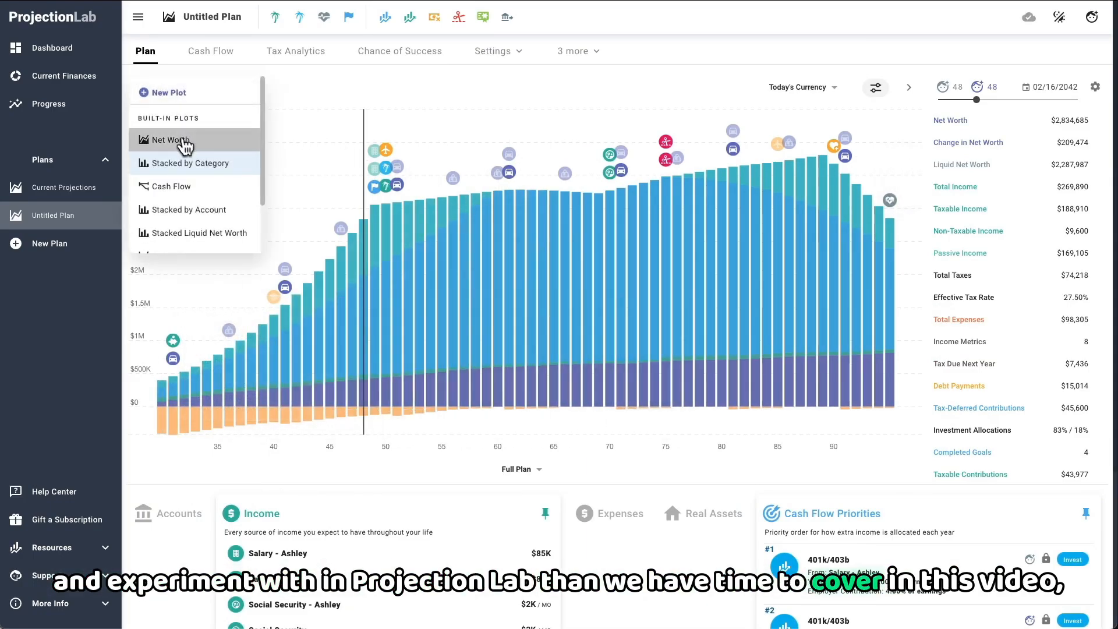
click(181, 144)
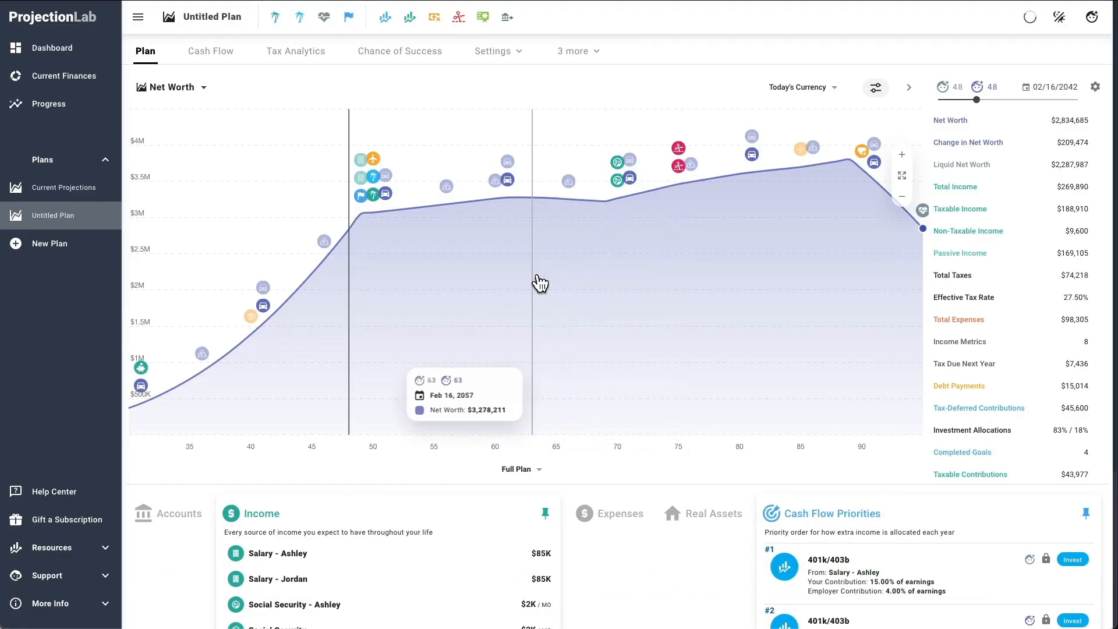
mouse_move(976, 244)
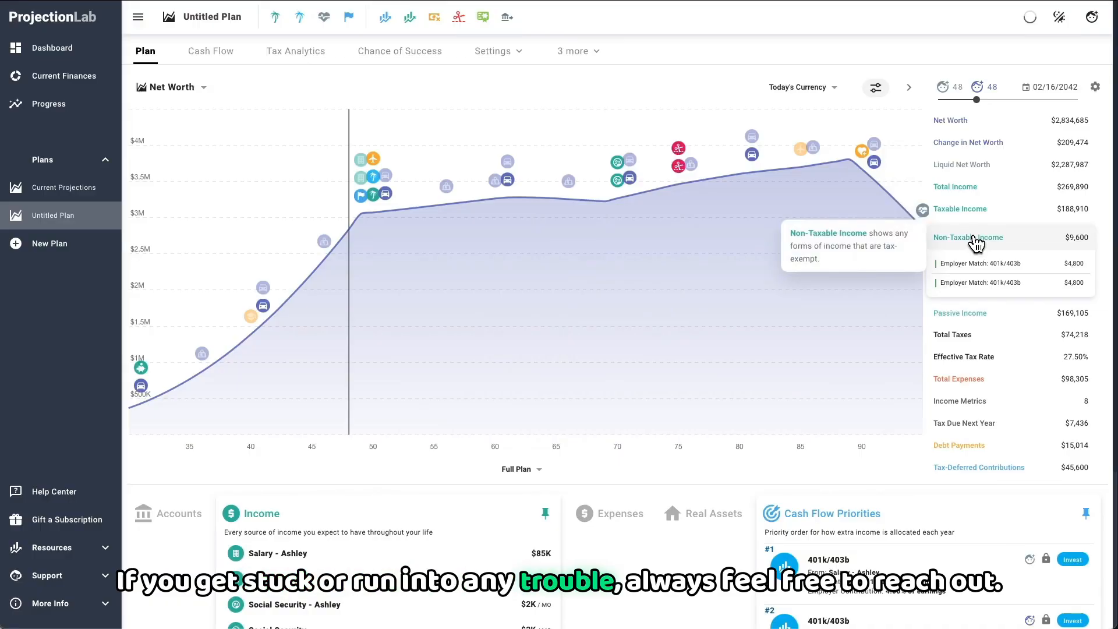
mouse_move(972, 222)
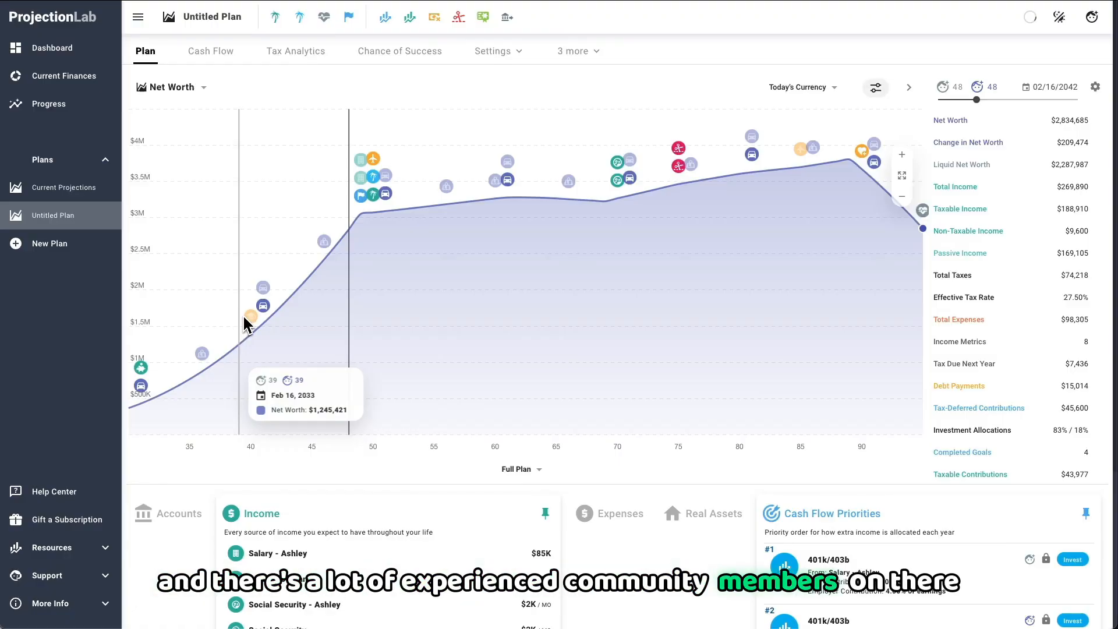
click(422, 300)
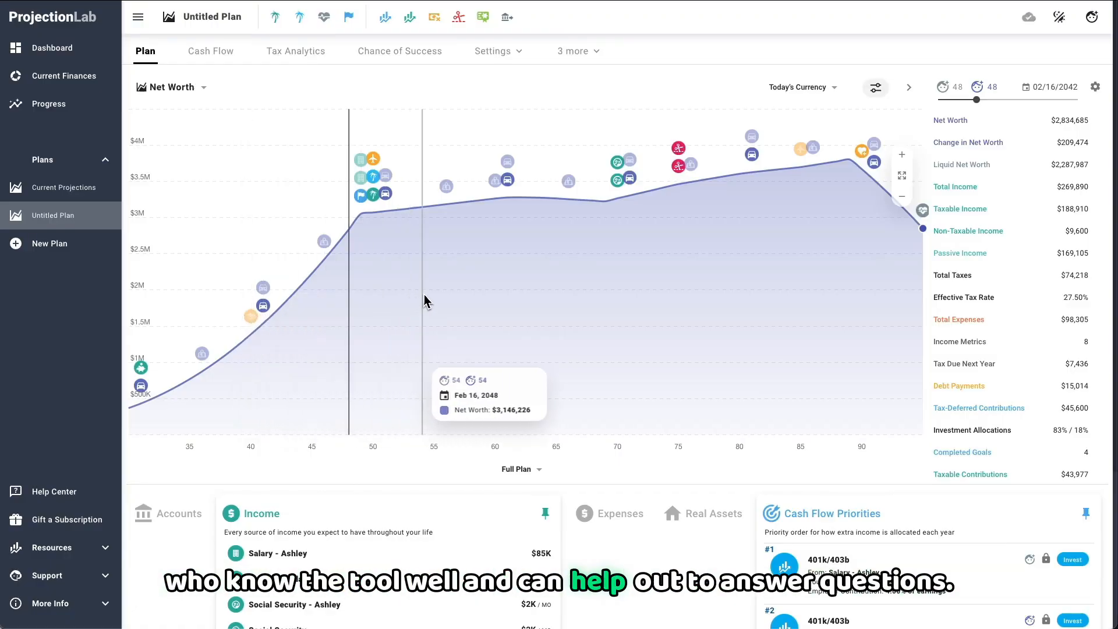